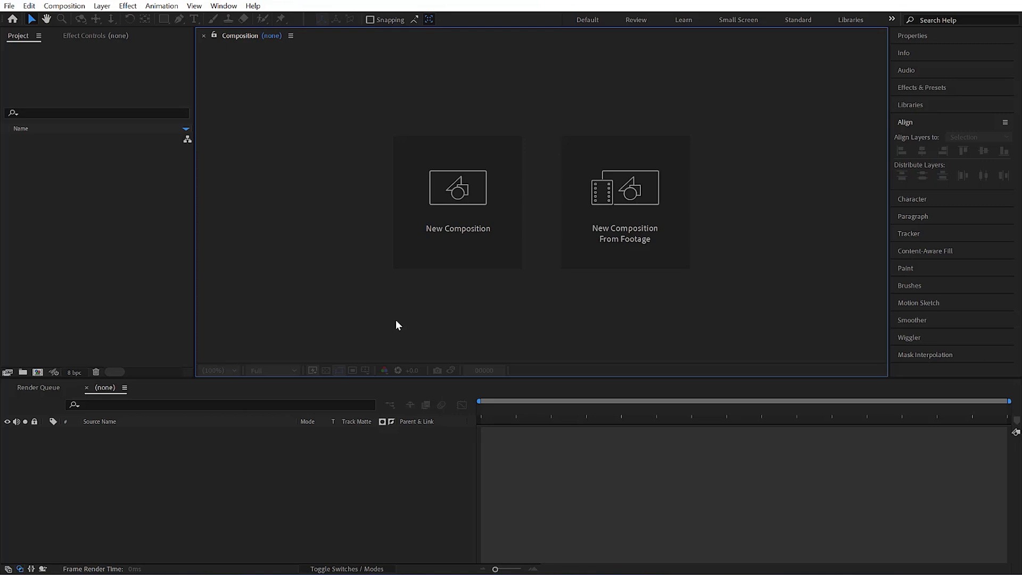
Create a new composition 1920 px wide and 1080 px high
left_click(46, 374)
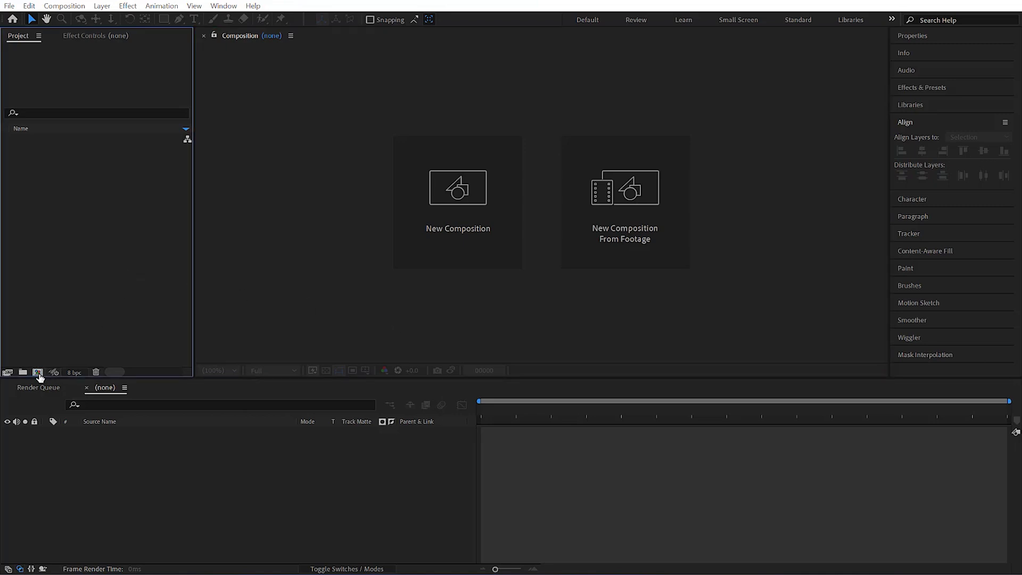
left_click(424, 259)
type("1920")
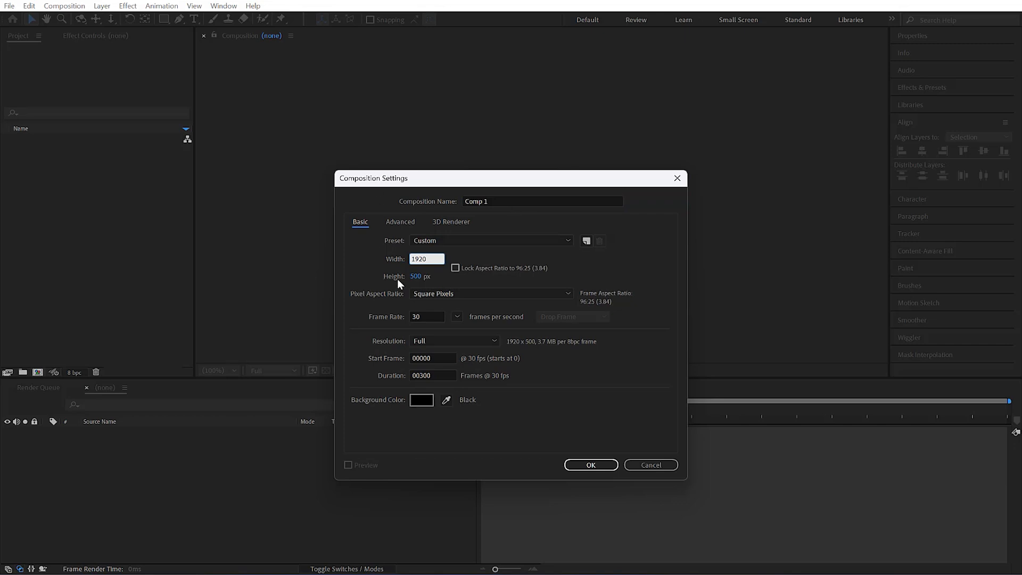
type("1080")
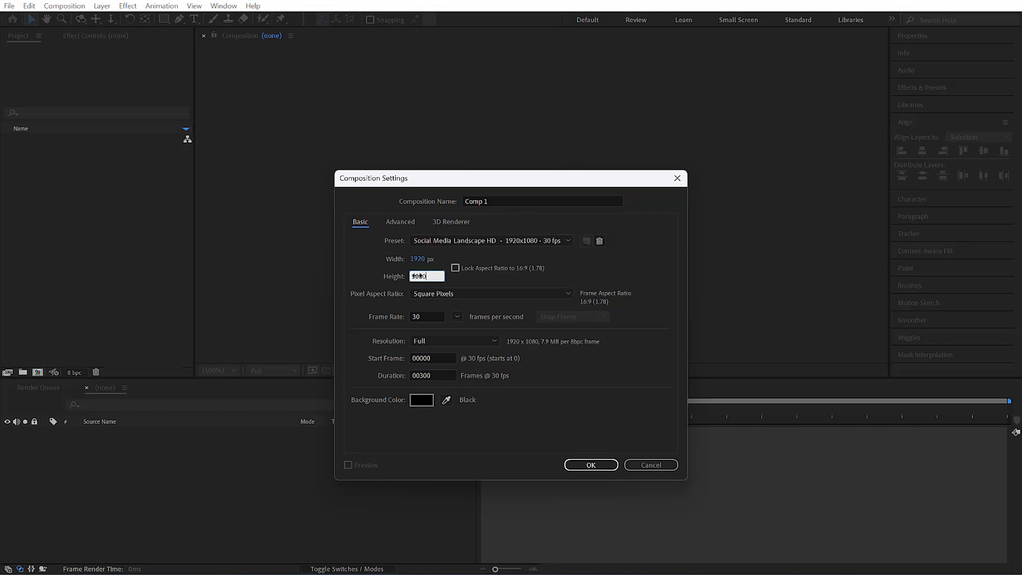
left_click(584, 274)
left_click(613, 468)
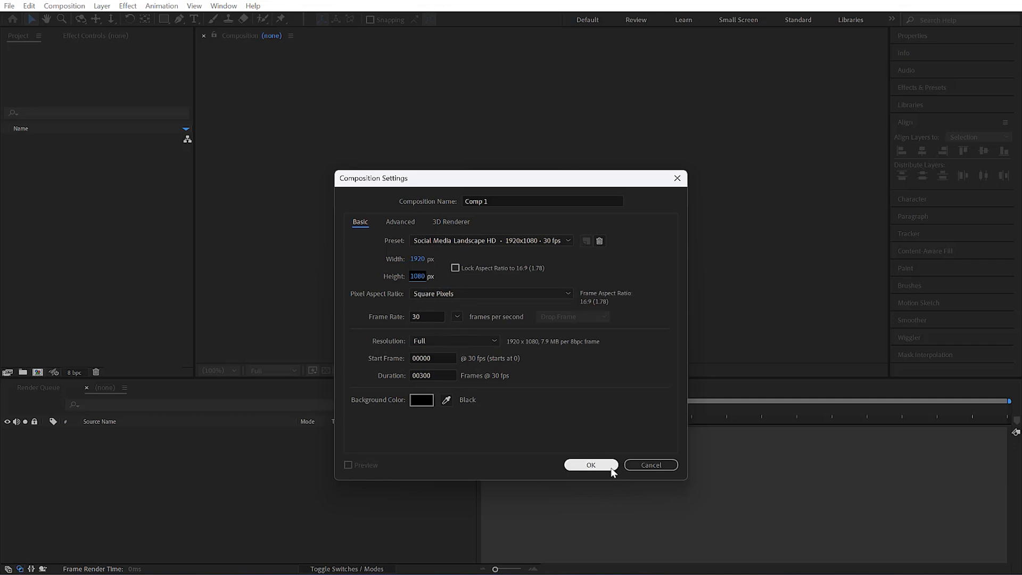
Rename the composition as Line
key("ctrl+k")
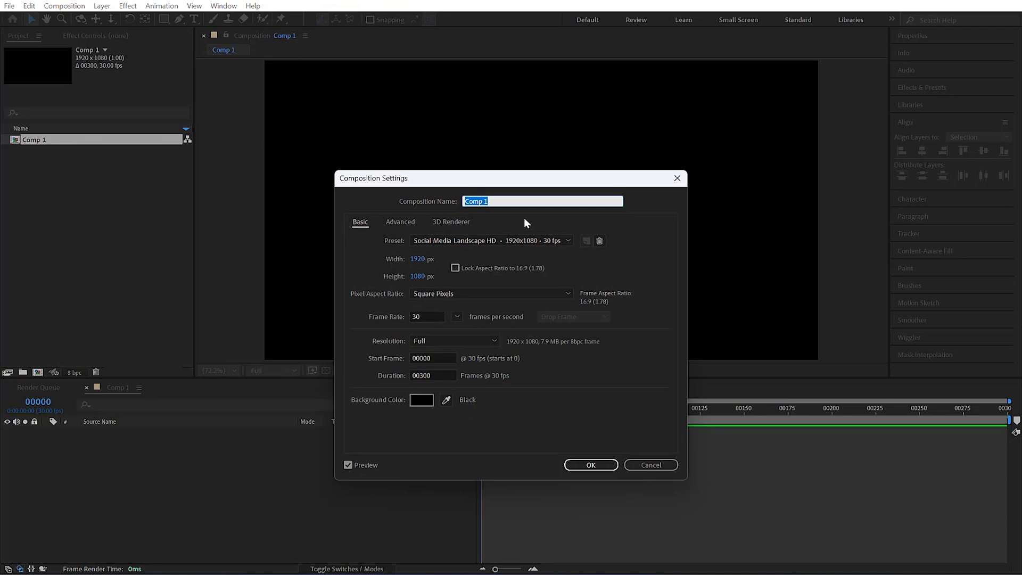
type("Line")
left_click(591, 465)
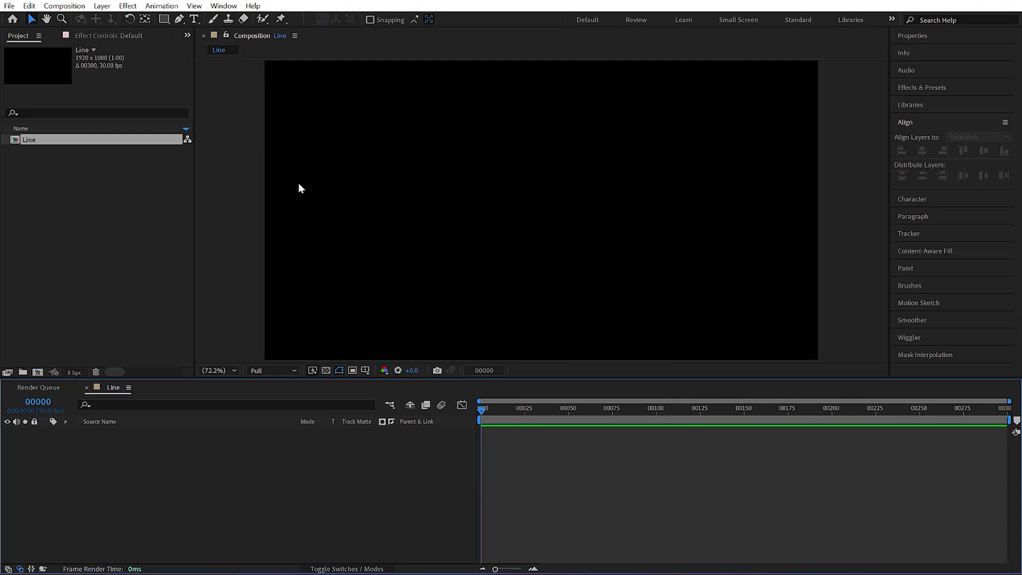
Show the title/action safe overlay and rulers, and place a horizontal guide through the composition's vertical centre
left_click(365, 371)
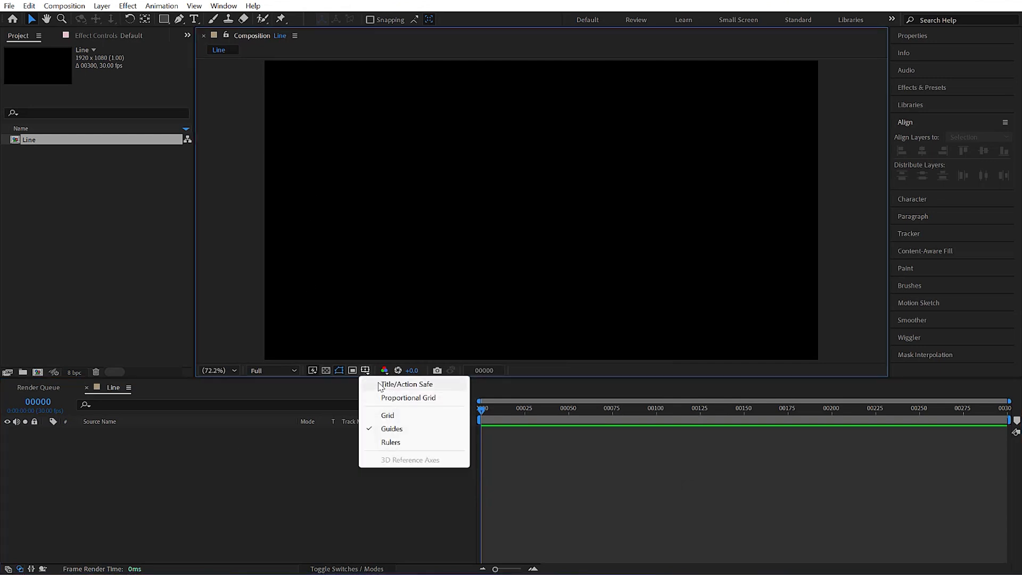
left_click(416, 389)
key("g")
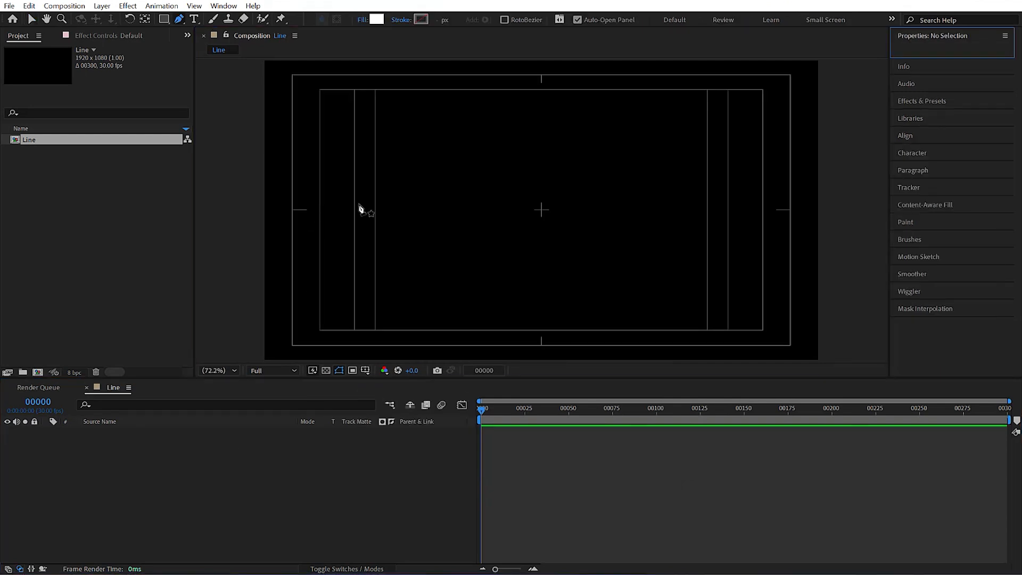
key("ctrl+r")
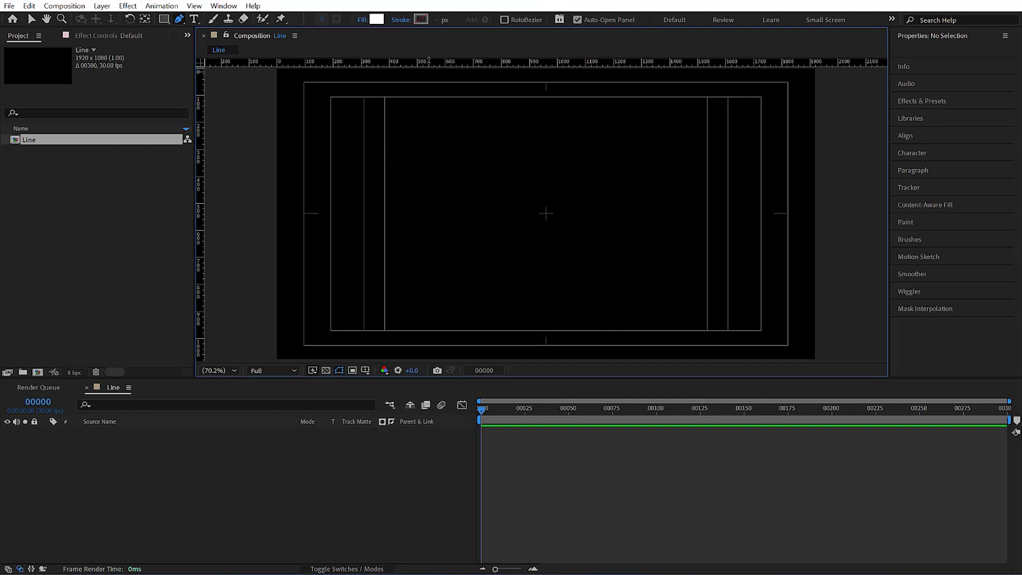
left_click_drag(432, 65, 439, 213)
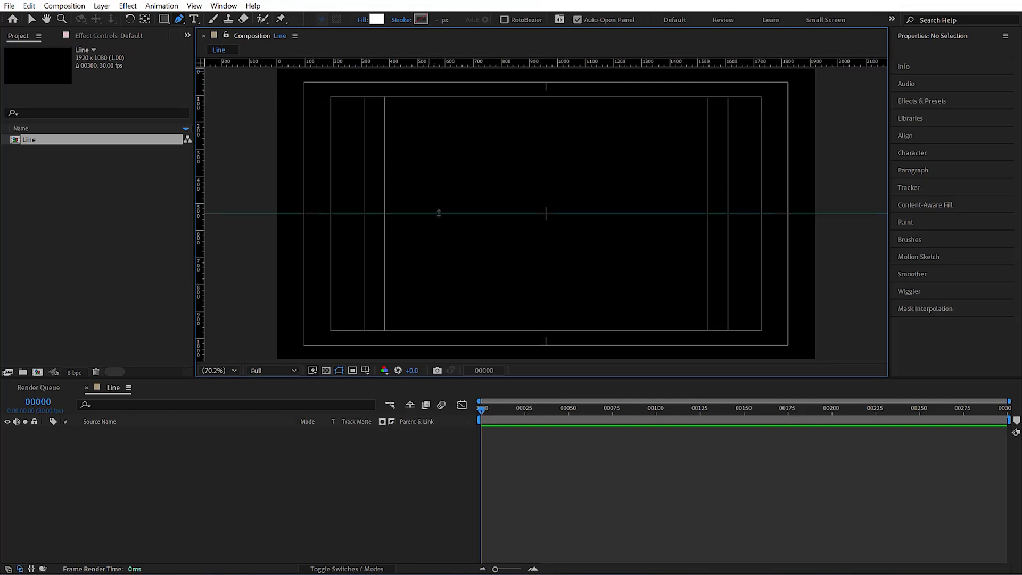
Draw a straight line along the centre guide between the title-safe side edges with the Pen tool and give it a solid white stroke
left_click(332, 215)
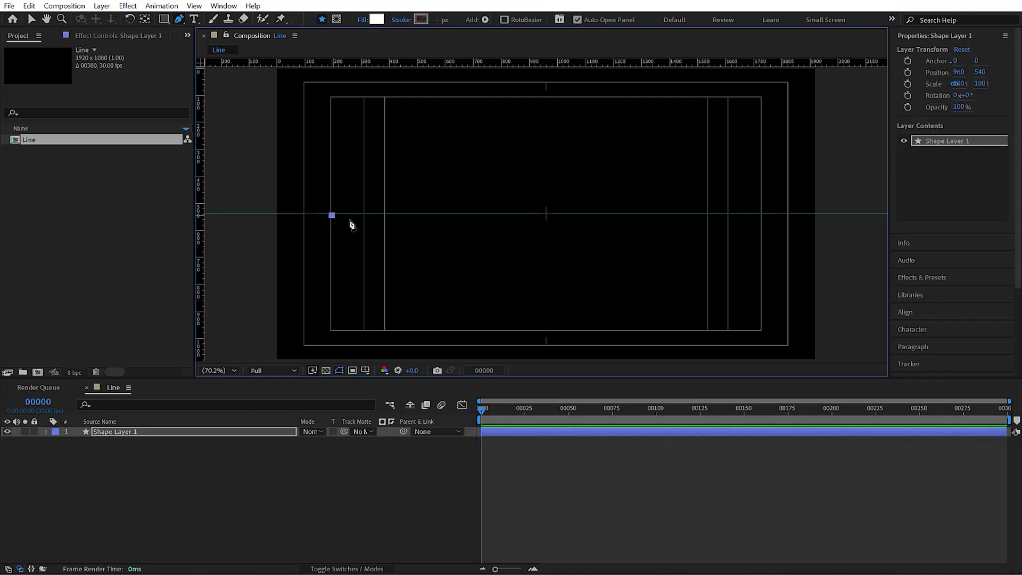
left_click(762, 216)
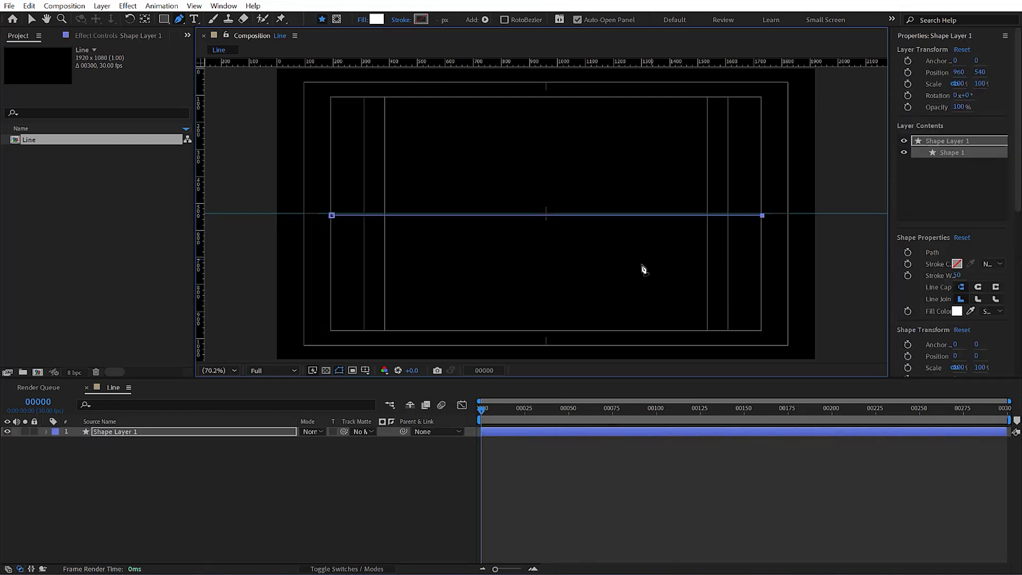
left_click(415, 21)
left_click(471, 254)
left_click(492, 320)
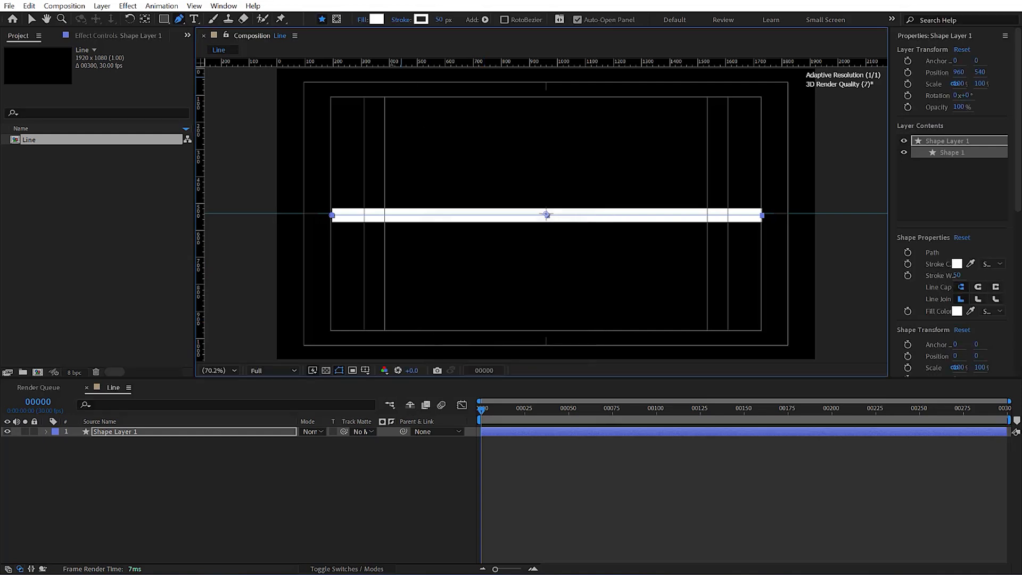
Set the line's fill to None
left_click(363, 20)
left_click(451, 255)
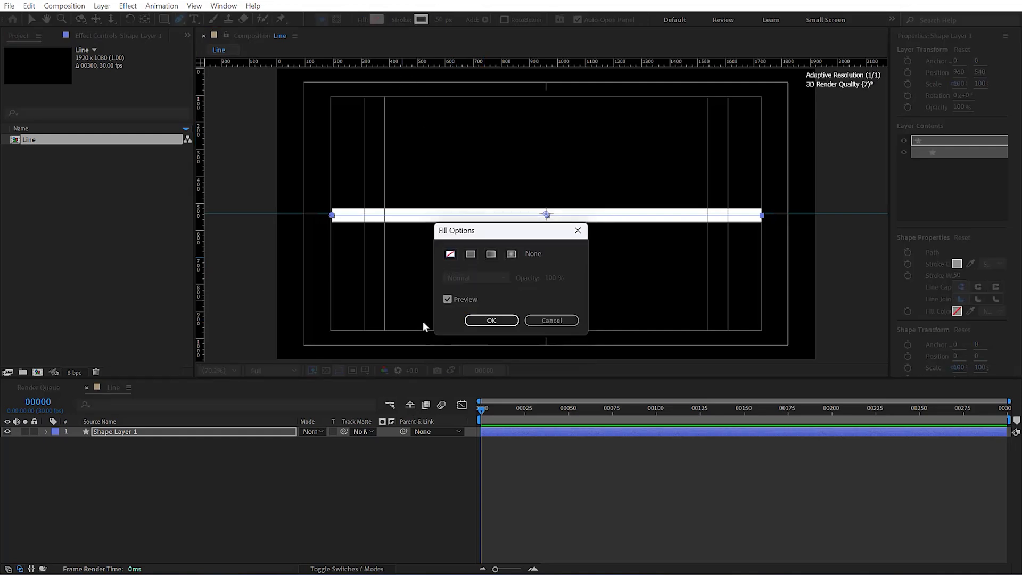
left_click(490, 318)
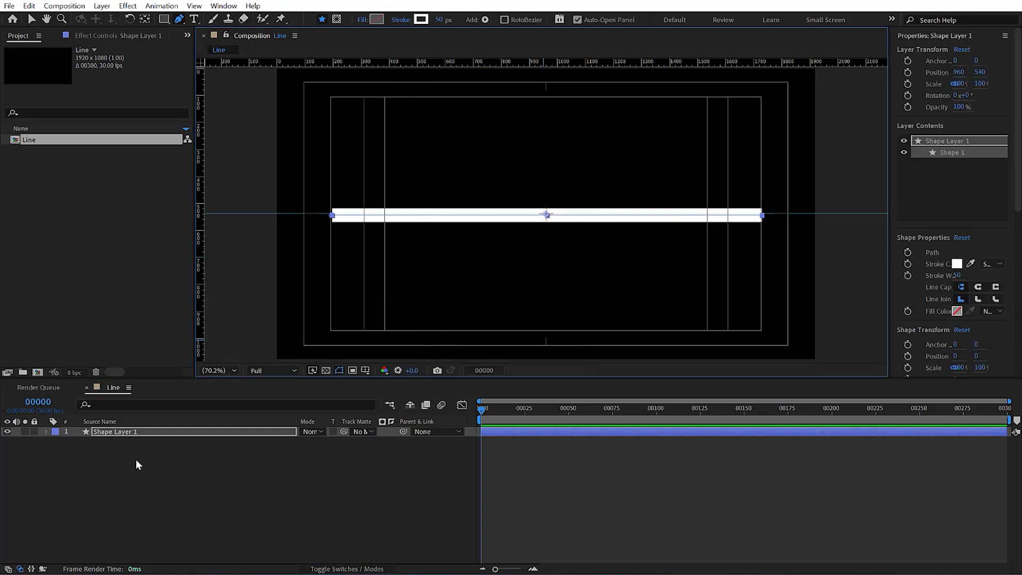
Add a Position keyframe to the line's shape layer at frame 0
left_click(133, 433)
key("p")
left_click(77, 441)
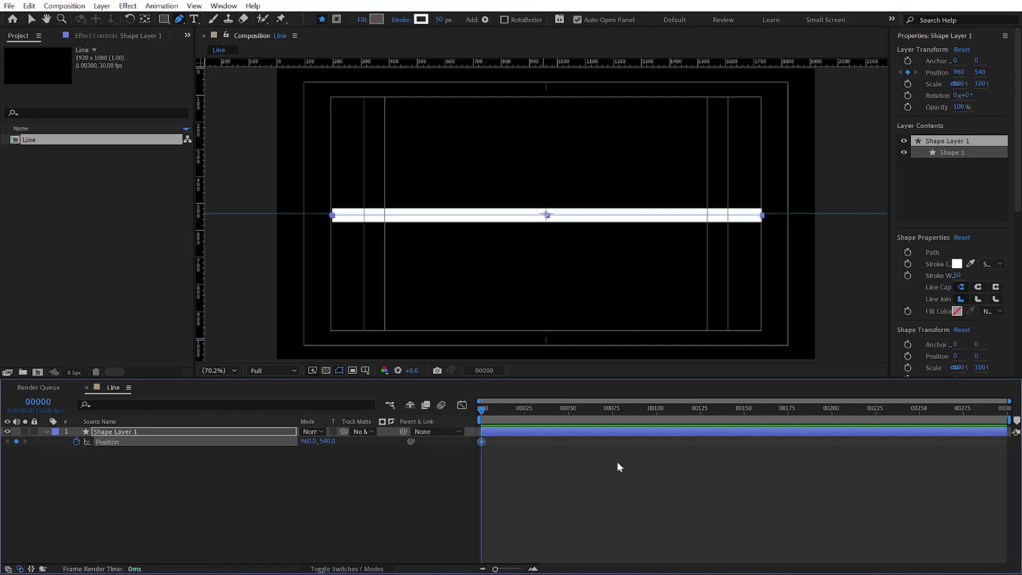
Add a Position keyframe at frame 50 and move the line horizontally past the right edge of the frame to 2720, 540
left_click(568, 414)
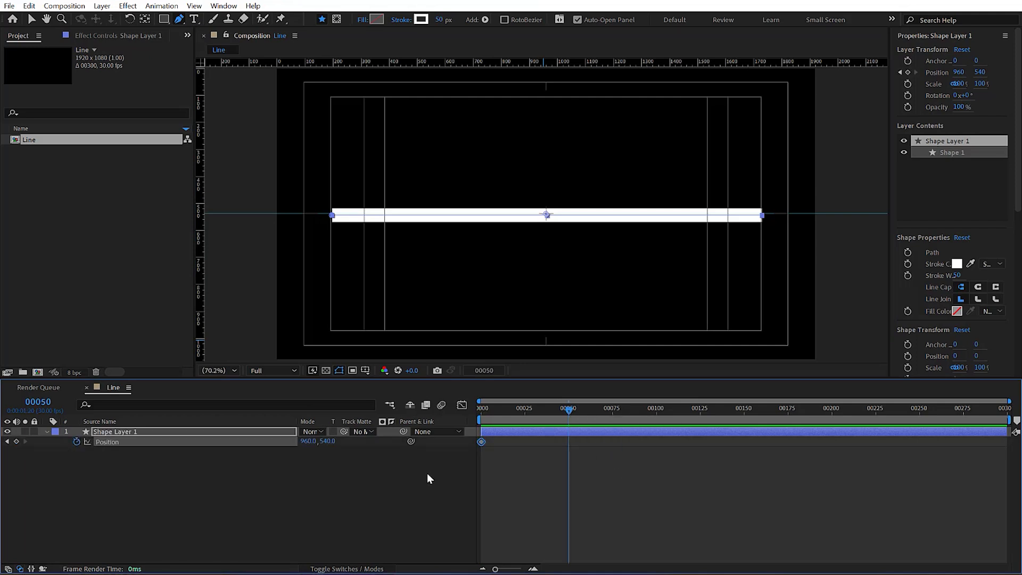
left_click(16, 442)
key("shift+Right")
key("shift+Right")
key("shift+Right")
key("shift+Right")
key("shift+Right")
key("shift+Right")
key("shift+Right")
key("shift+Right")
key("shift+Right")
key("shift+Right")
key("shift+Right")
key("shift+Right")
key("shift+Right")
key("shift+Right")
key("shift+Right")
key("shift+Right")
key("shift+Right")
key("shift+Right")
key("shift+Right")
key("shift+Right")
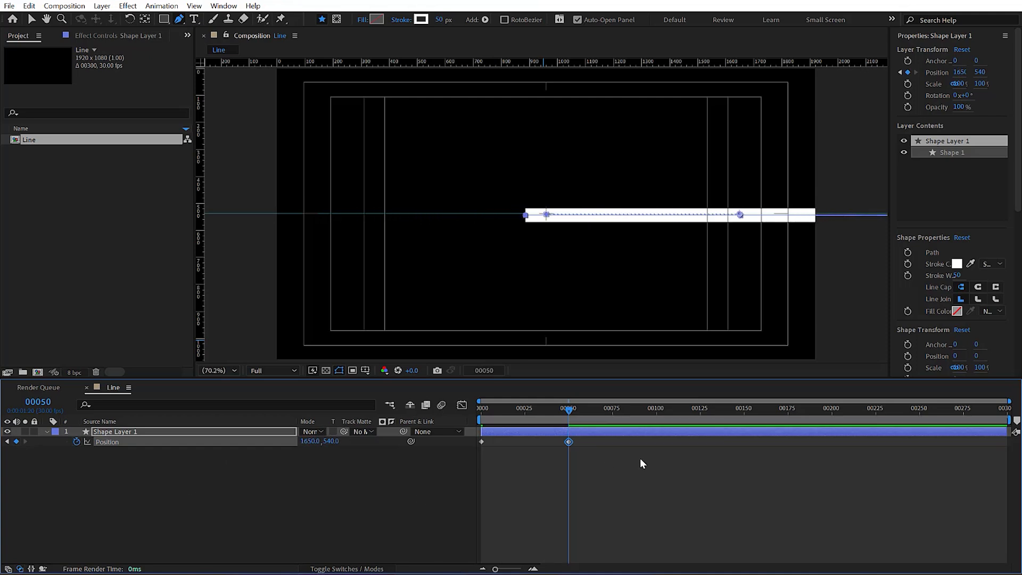
key("shift+Right")
key("shift+Right")
key("shift+Right")
key("shift+Right")
key("shift+Right")
key("shift+Right")
key("shift+Right")
key("shift+Right")
key("shift+Right")
key("shift+Right")
key("shift+Right")
key("shift+Right")
key("shift+Right")
key("shift+Right")
key("shift+Right")
key("shift+Right")
key("shift+Right")
key("shift+Right")
key("shift+Right")
key("shift+Right")
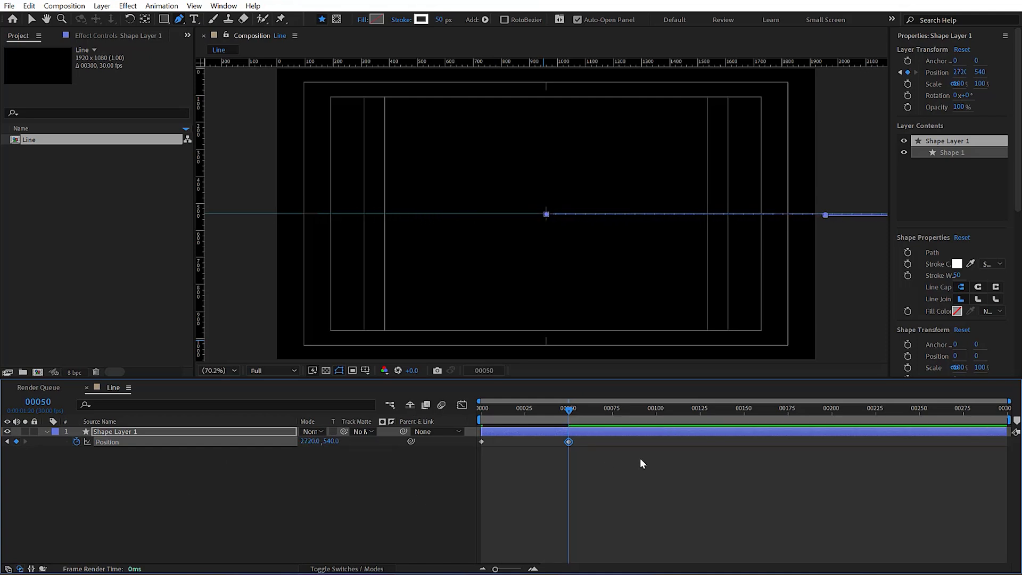
Move the line at frame 0 past the left edge of the frame to -820, 540 and preview the motion
key("Home")
key("shift+Left")
key("shift+Left")
key("shift+Left")
key("shift+Left")
key("shift+Left")
key("shift+Left")
key("shift+Left")
key("shift+Left")
key("shift+Left")
key("shift+Left")
key("shift+Left")
key("shift+Left")
key("shift+Left")
key("shift+Left")
key("shift+Left")
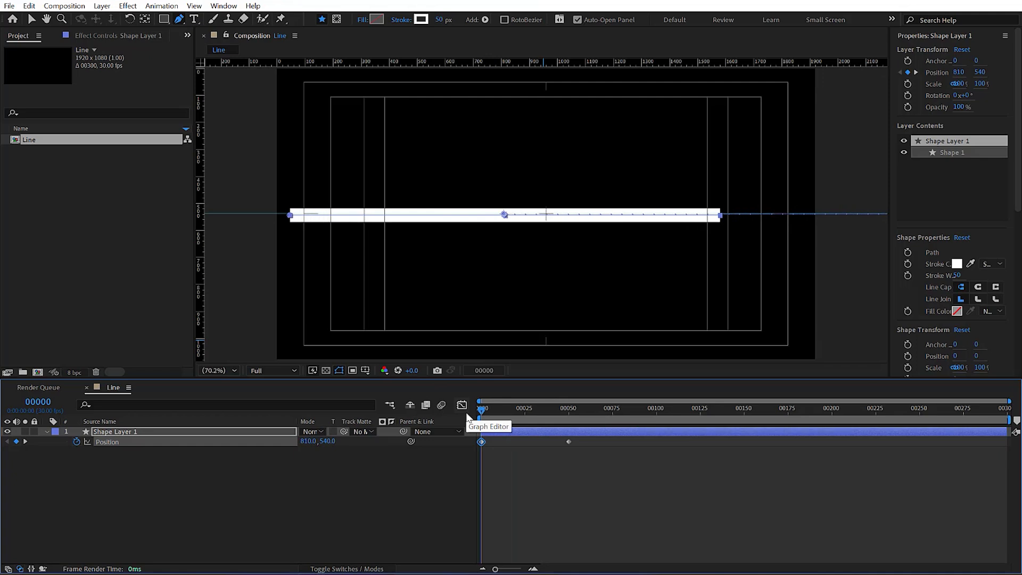
key("shift+Left")
key("shift+Left")
key("shift+Left")
key("shift+Left")
key("shift+Left")
key("shift+Left")
key("shift+Left")
key("shift+Left")
key("shift+Left")
key("shift+Left")
key("shift+Left")
key("shift+Left")
key("shift+Left")
key("shift+Left")
key("shift+Left")
key("shift+Left")
key("shift+Left")
key("shift+Left")
key("shift+Left")
key("shift+Left")
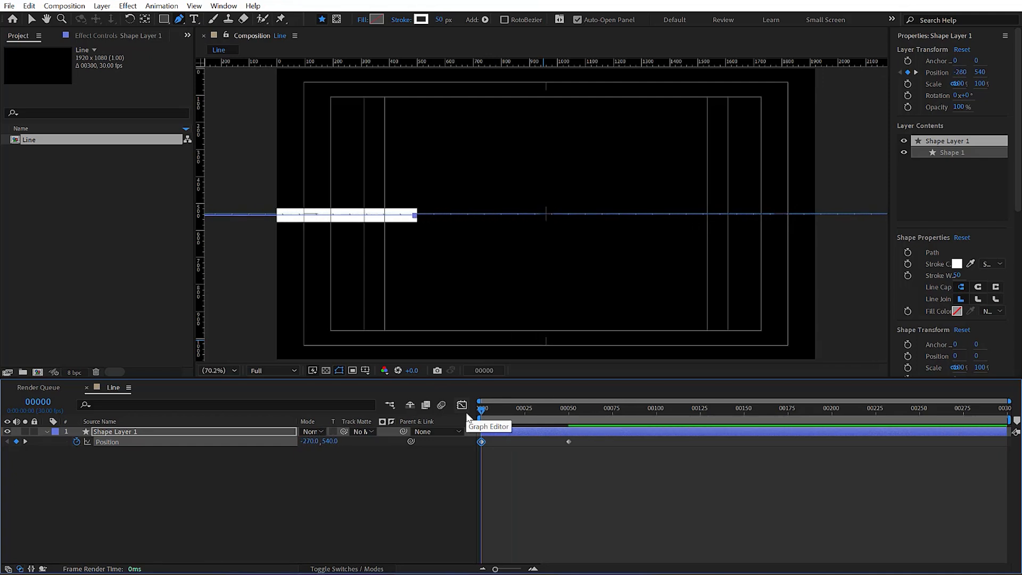
key("shift+Left")
key("shift+Left")
key("shift+Left")
key("shift+Left")
key("shift+Left")
key("shift+Left")
key("shift+Left")
key("shift+Left")
key("shift+Left")
key("shift+Left")
key("shift+Left")
key("shift+Left")
key("shift+Left")
key("shift+Left")
key("shift+Left")
key("shift+Left")
key("shift+Left")
key("shift+Left")
key("shift+Left")
key("shift+Left")
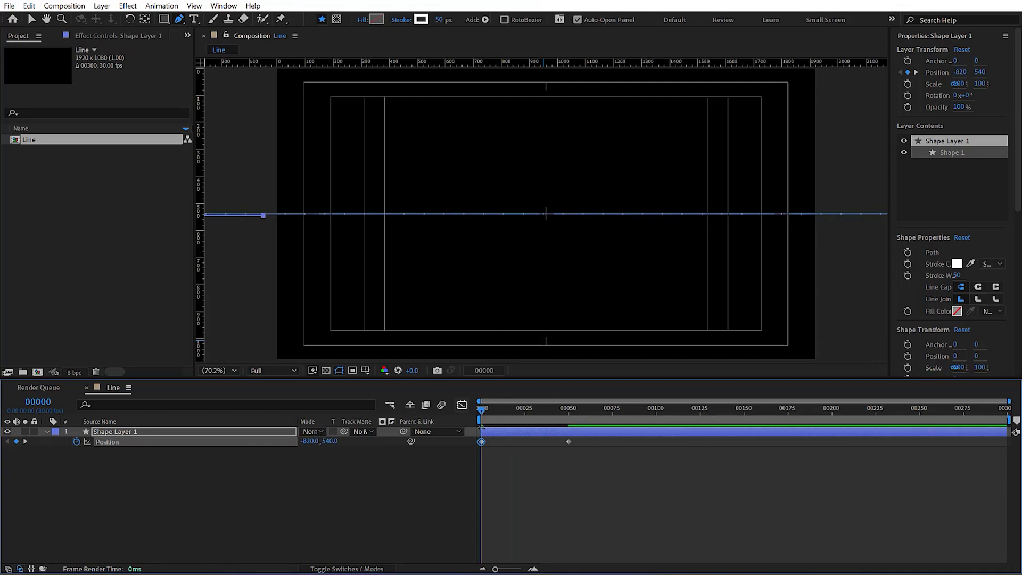
key("space")
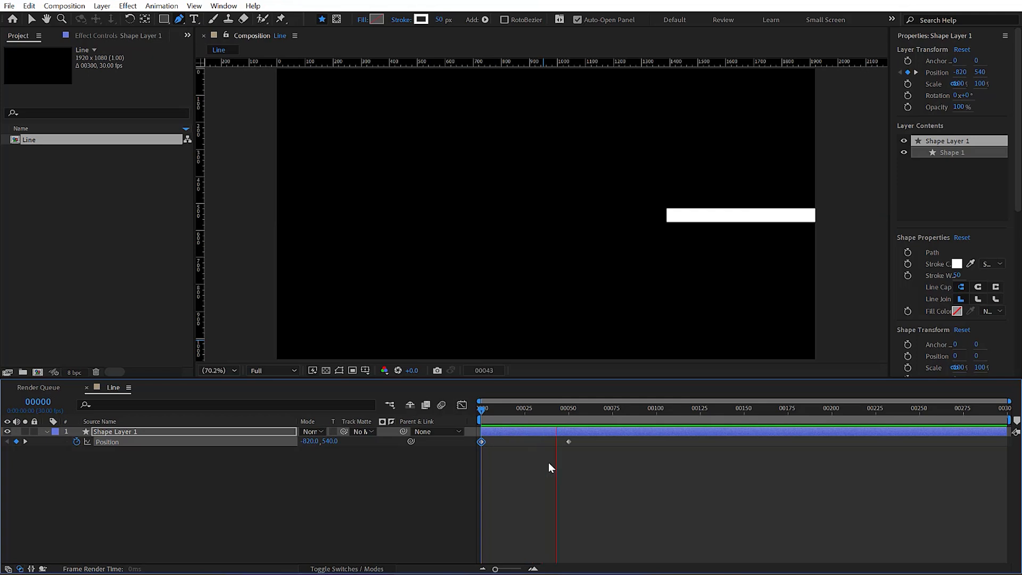
key("space")
Apply Easy Ease to both Position keyframes of the line and preview the animation
left_click_drag(634, 469, 458, 434)
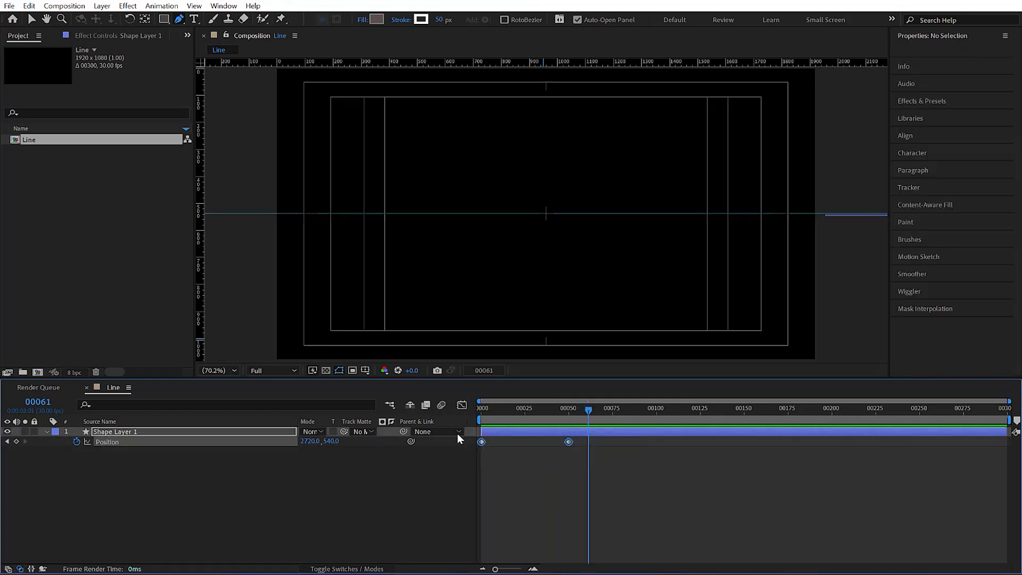
right_click(481, 442)
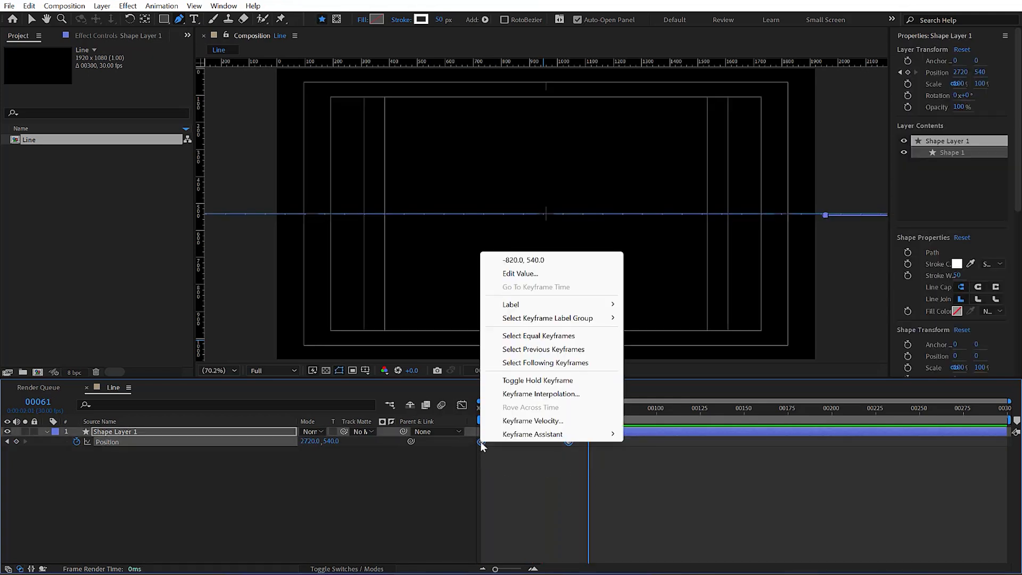
mouse_move(503, 438)
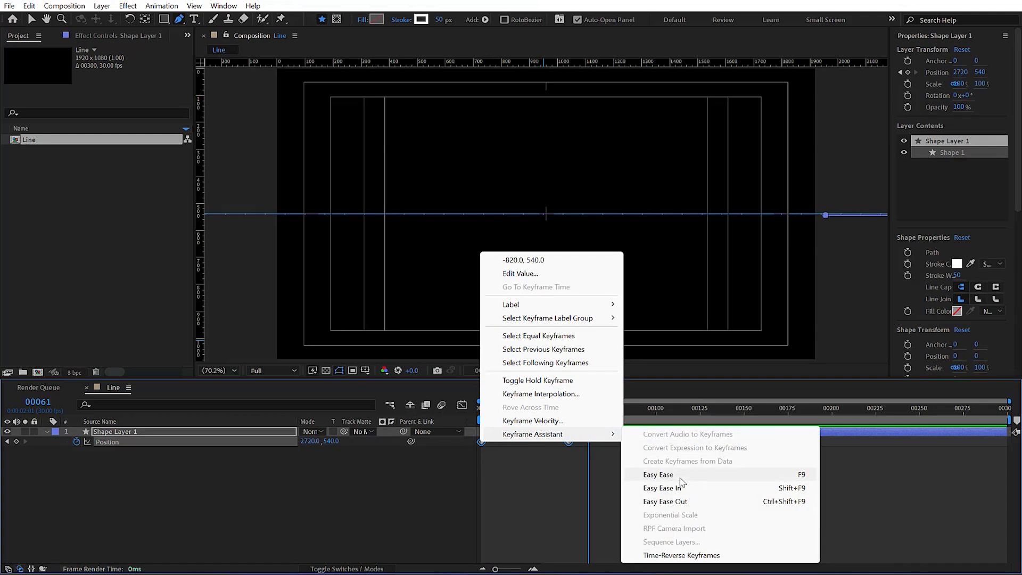
left_click(680, 479)
left_click(585, 450)
key("space")
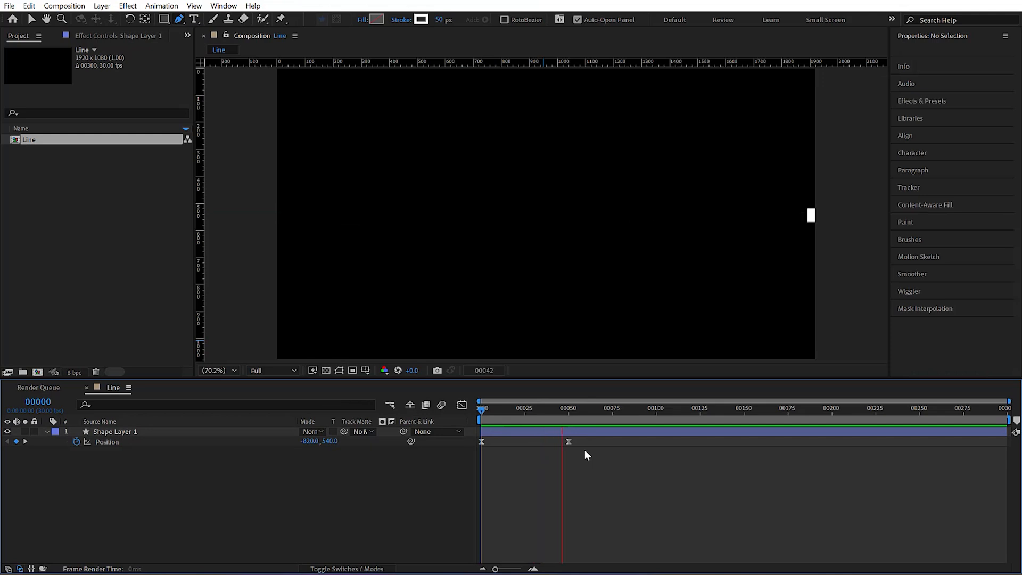
Create a new composition from the Line composition and name it Line Animation
left_click_drag(30, 144, 37, 372)
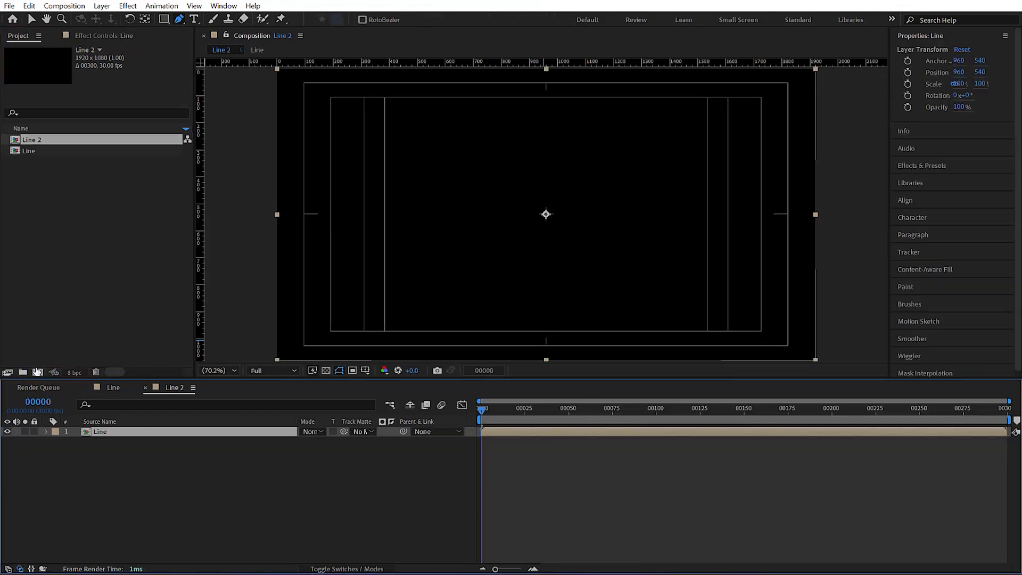
left_click(190, 469)
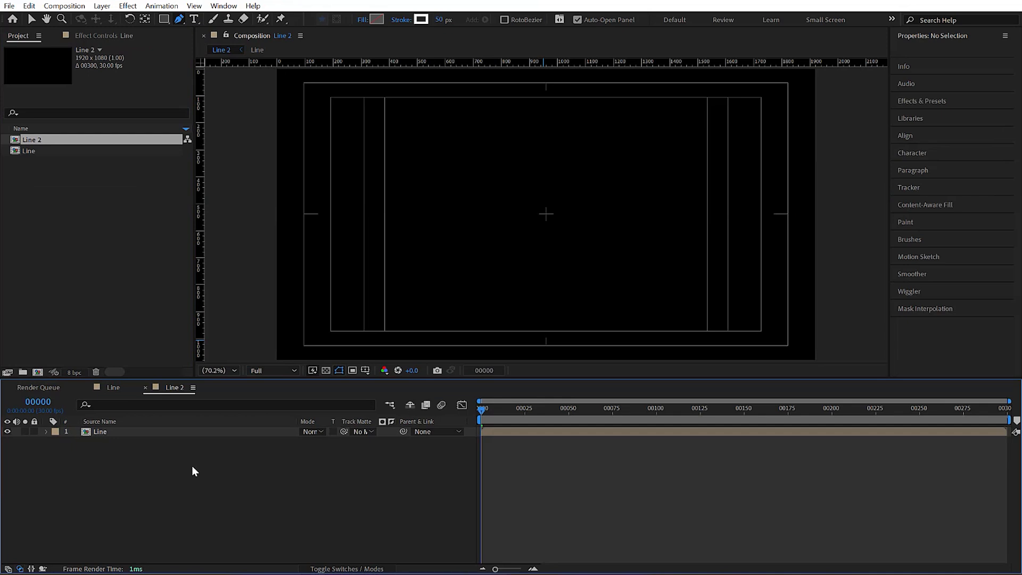
key("ctrl+k")
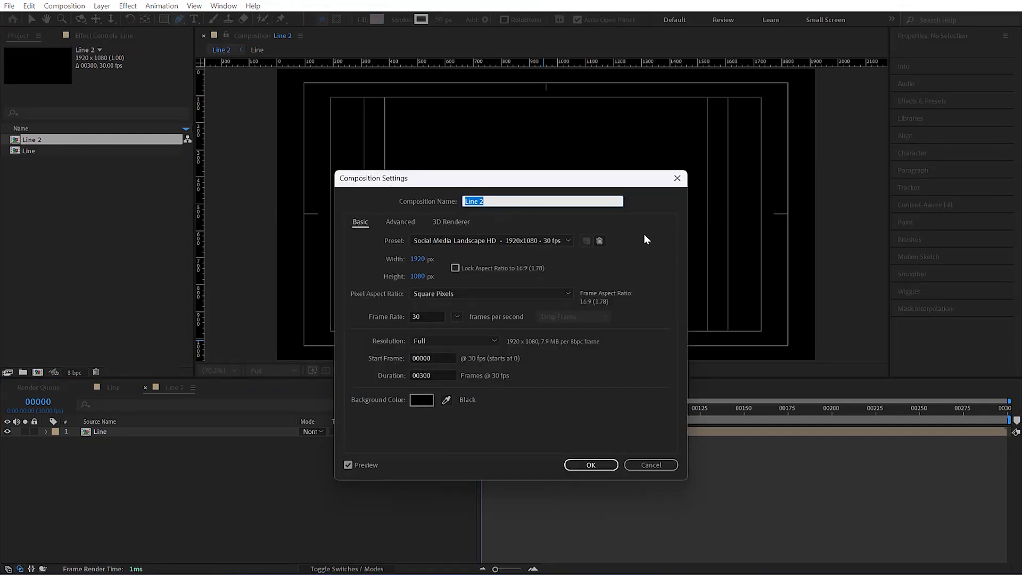
key("Right")
key("BackSpace")
type("Animation")
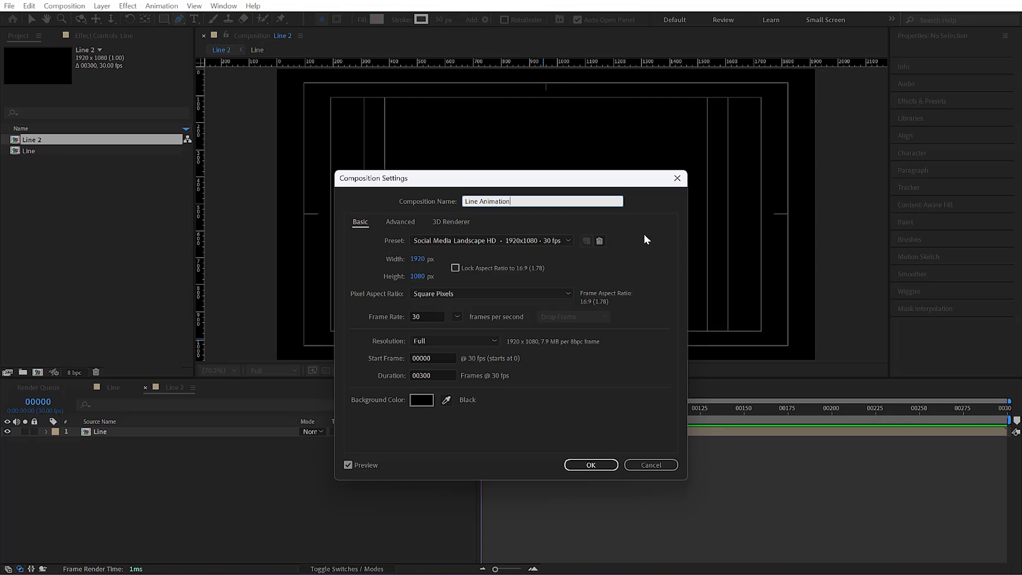
key("Return")
Duplicate the Line layer seven times in the Line Animation composition
left_click(106, 433)
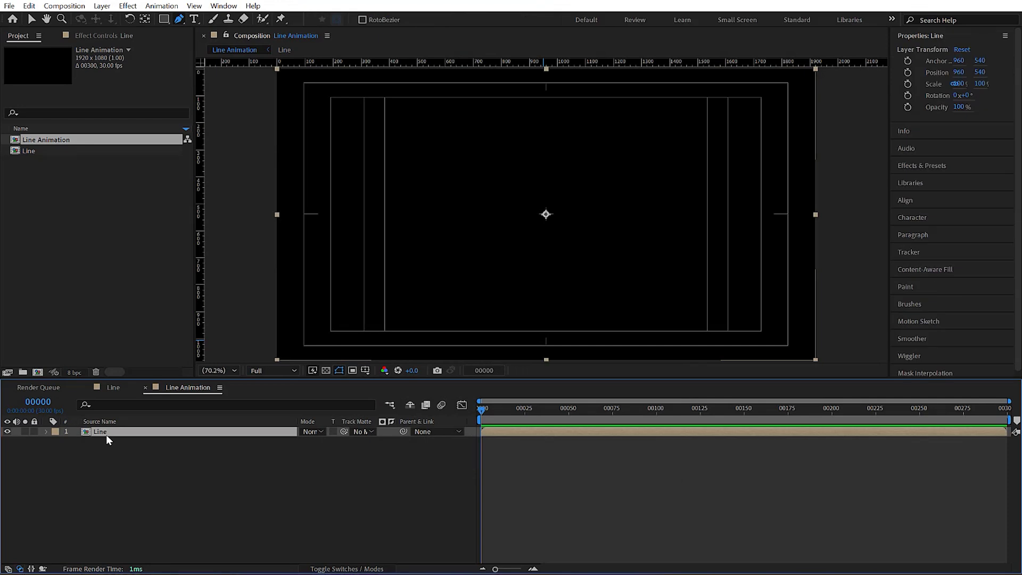
key("ctrl+d")
key("ctrl+d")
key("ctrl+d")
key("ctrl+d")
key("ctrl+d")
key("ctrl+d")
key("ctrl+d")
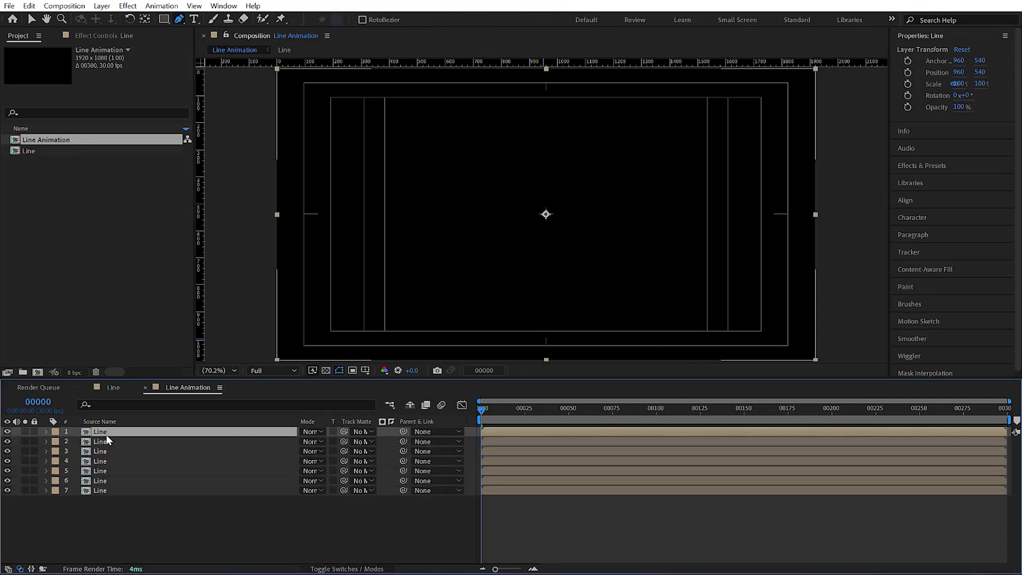
At frame 25, move the first Line layer up to position 960, 180 near the top of the frame
left_click_drag(568, 408, 526, 417)
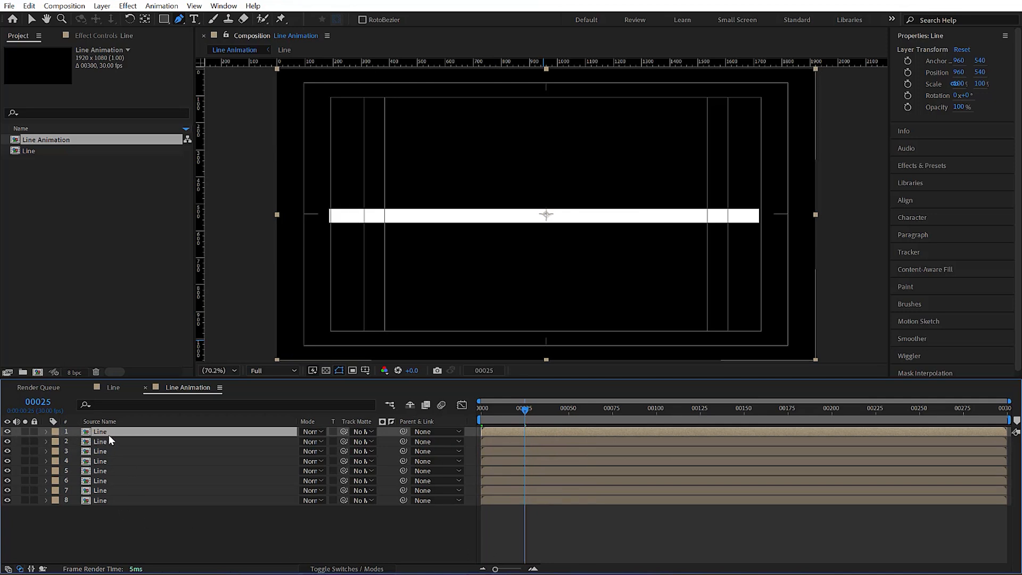
key("shift+Up")
key("shift+Up")
key("shift+Up")
key("shift+Up")
key("shift+Up")
key("shift+Up")
key("shift+Up")
key("shift+Up")
key("shift+Up")
key("shift+Up")
key("shift+Up")
key("shift+Up")
key("shift+Up")
key("shift+Up")
key("shift+Up")
key("shift+Up")
key("shift+Up")
key("shift+Up")
key("shift+Up")
key("shift+Up")
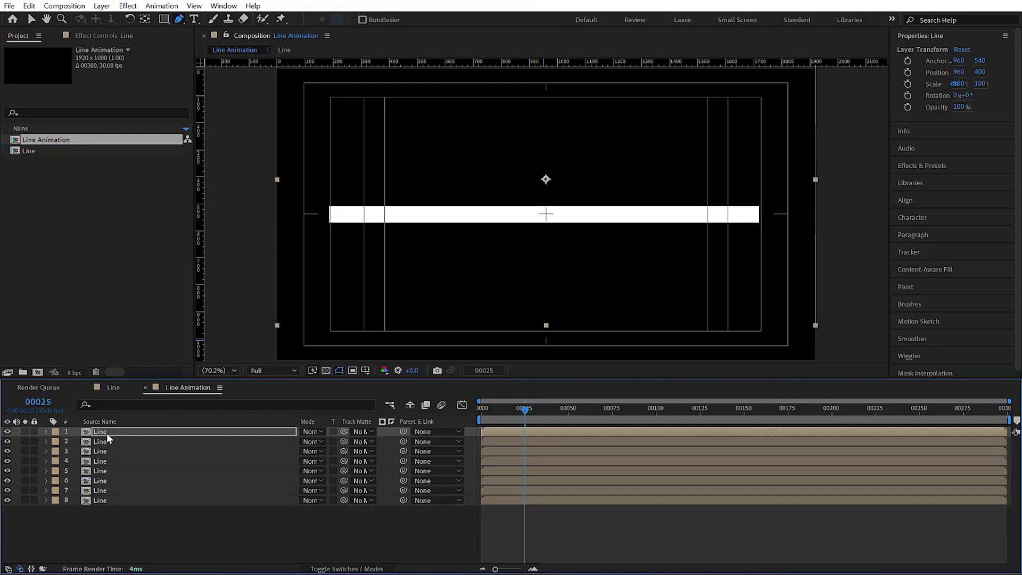
key("shift+Up")
key("shift+Up")
key("shift+Up")
key("shift+Up")
key("shift+Up")
key("shift+Up")
key("shift+Up")
key("shift+Up")
key("shift+Up")
key("shift+Up")
key("shift+Up")
key("shift+Up")
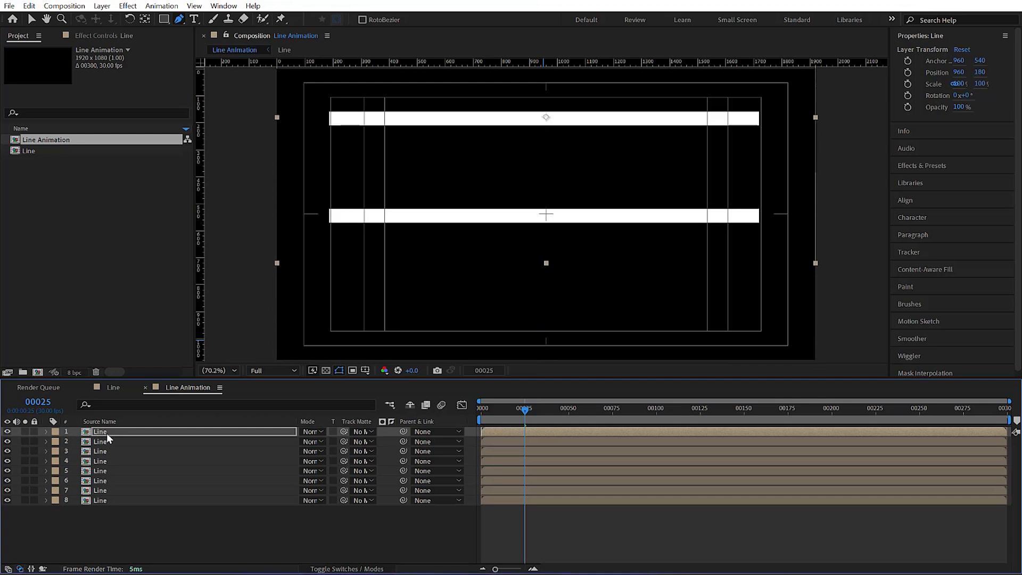
Move the eighth Line layer down to position 960, 900 near the bottom of the frame
left_click(104, 500)
key("shift+Down")
key("shift+Down")
key("shift+Down")
key("shift+Down")
key("shift+Down")
key("shift+Down")
key("shift+Down")
key("shift+Down")
key("shift+Down")
key("shift+Down")
key("shift+Down")
key("shift+Down")
key("shift+Down")
key("shift+Down")
key("shift+Down")
key("shift+Down")
key("shift+Down")
key("shift+Down")
key("shift+Down")
key("shift+Down")
key("shift+Down")
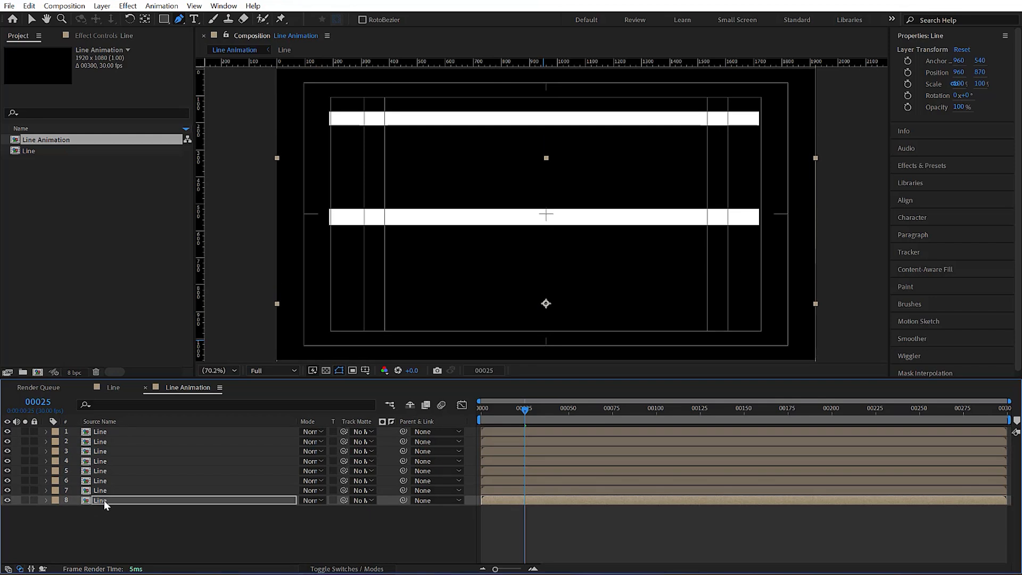
key("shift+Down")
key("shift+Down")
key("shift+Down")
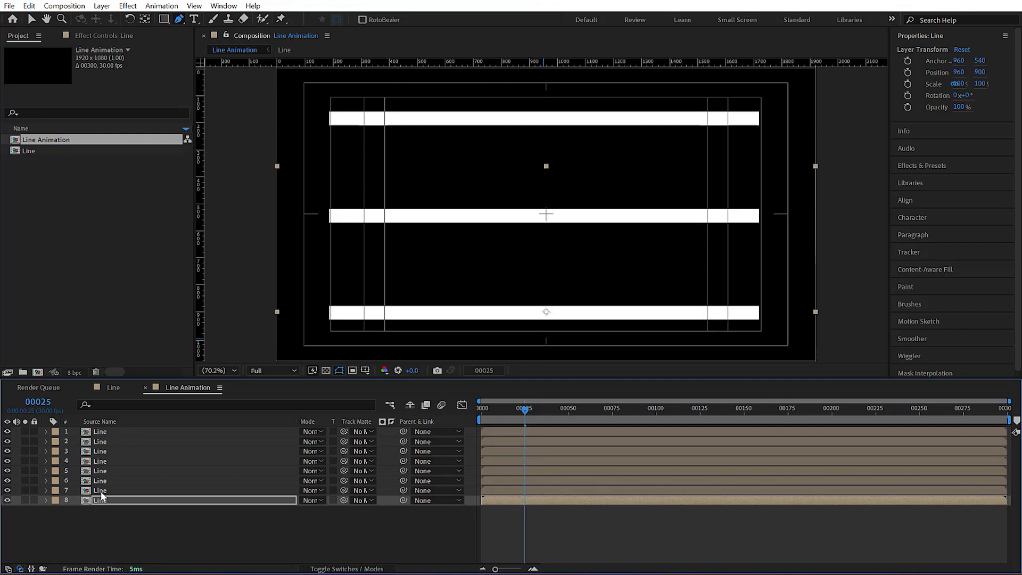
Move the second Line layer up to position 960, 239, leaving a thin gap below the first line
left_click(120, 442)
key("shift+Up")
key("shift+Up")
key("shift+Up")
key("shift+Up")
key("shift+Up")
key("shift+Up")
key("shift+Up")
key("shift+Up")
key("shift+Up")
key("shift+Up")
key("shift+Up")
key("shift+Up")
key("shift+Up")
key("shift+Up")
key("shift+Up")
key("shift+Up")
key("shift+Up")
key("shift+Up")
key("shift+Up")
key("shift+Up")
key("shift+Up")
key("shift+Up")
key("shift+Up")
key("shift+Up")
key("shift+Up")
key("shift+Up")
key("shift+Up")
key("shift+Up")
key("shift+Up")
key("shift+Up")
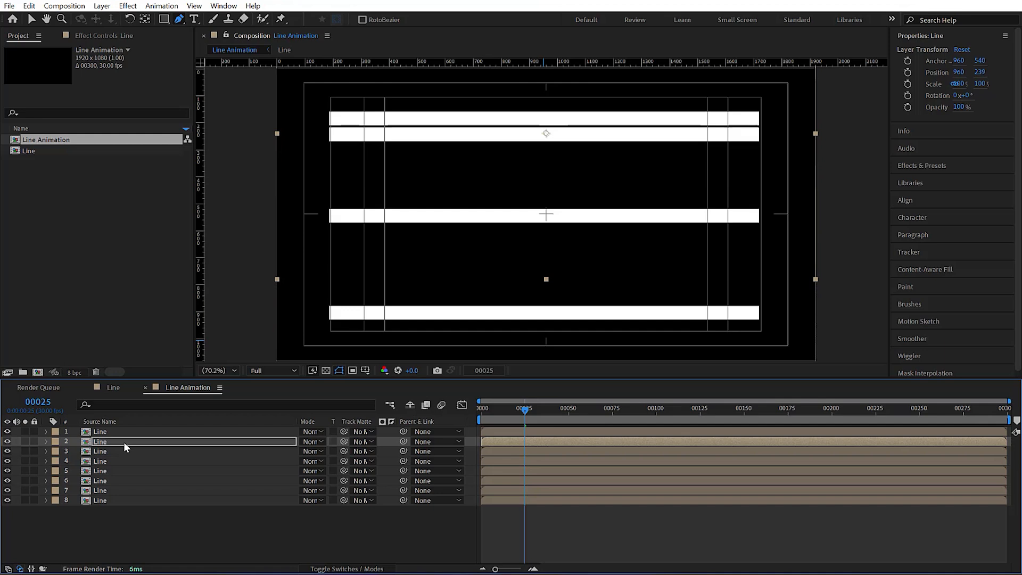
Move the third Line layer up to position 960, 298, leaving a thin gap below the second line
left_click(112, 454)
key("shift+Up")
key("shift+Up")
key("shift+Up")
key("shift+Up")
key("shift+Up")
key("shift+Up")
key("shift+Up")
key("shift+Up")
key("shift+Up")
key("shift+Up")
key("shift+Up")
key("shift+Up")
key("shift+Up")
key("shift+Up")
key("shift+Up")
key("shift+Up")
key("shift+Up")
key("shift+Up")
key("shift+Up")
key("shift+Up")
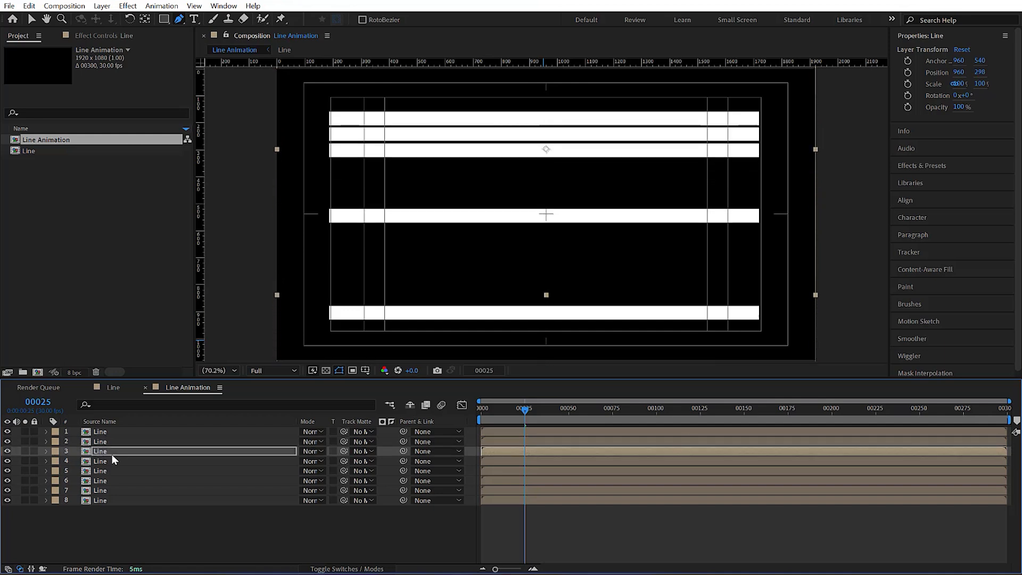
Move the fourth Line layer up so it sits just below the third line with a matching thin gap
left_click(119, 461)
key("shift+Up")
key("shift+Up")
key("shift+Up")
key("shift+Up")
key("shift+Up")
key("shift+Up")
key("shift+Up")
key("shift+Up")
key("shift+Up")
key("shift+Up")
key("shift+Up")
key("shift+Up")
key("shift+Up")
key("shift+Up")
key("shift+Up")
key("shift+Up")
key("shift+Up")
Move the fifth Line layer up so it sits just below the fourth line with a matching thin gap
left_click(127, 471)
key("shift+Up")
key("shift+Up")
key("shift+Up")
key("shift+Up")
key("shift+Up")
key("shift+Up")
key("shift+Up")
key("shift+Up")
key("shift+Up")
key("shift+Up")
key("shift+Up")
key("shift+Up")
Move the sixth Line layer up to position 960, 474, leaving a thin gap below the fifth line
left_click(122, 480)
key("shift+Up")
key("shift+Up")
key("shift+Up")
key("shift+Up")
key("shift+Up")
key("shift+Up")
key("shift+Up")
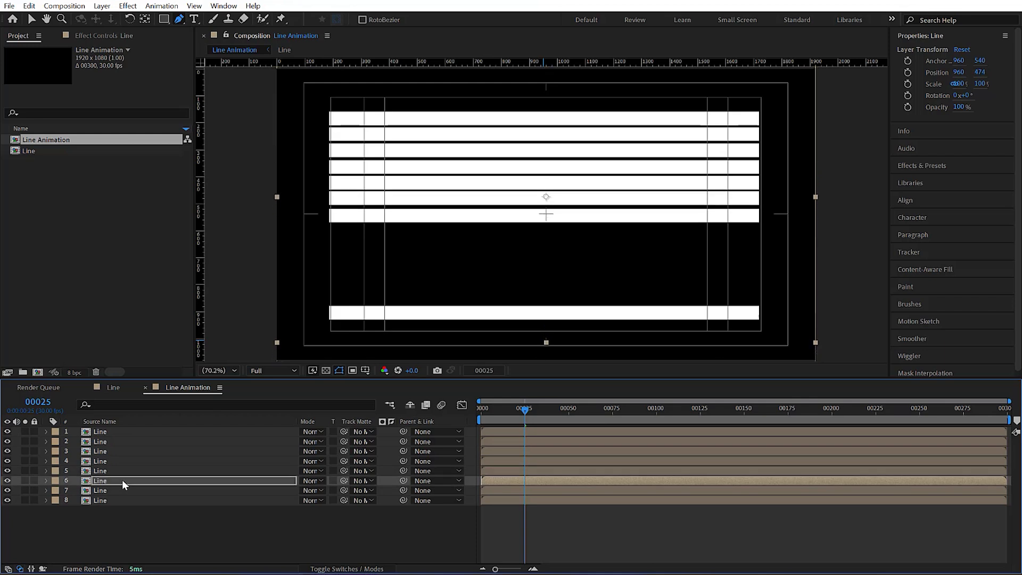
Move the seventh Line layer up so it sits just below the sixth line with a matching thin gap
left_click(136, 488)
key("Up")
key("Up")
key("Up")
key("Up")
key("Up")
key("Up")
key("Up")
Move the eighth Line layer up to position 960, 590, leaving a thin gap below the seventh line
left_click(147, 500)
key("shift+Up")
key("shift+Up")
key("shift+Up")
key("shift+Up")
key("shift+Up")
key("shift+Up")
key("shift+Up")
key("shift+Up")
key("shift+Up")
key("shift+Up")
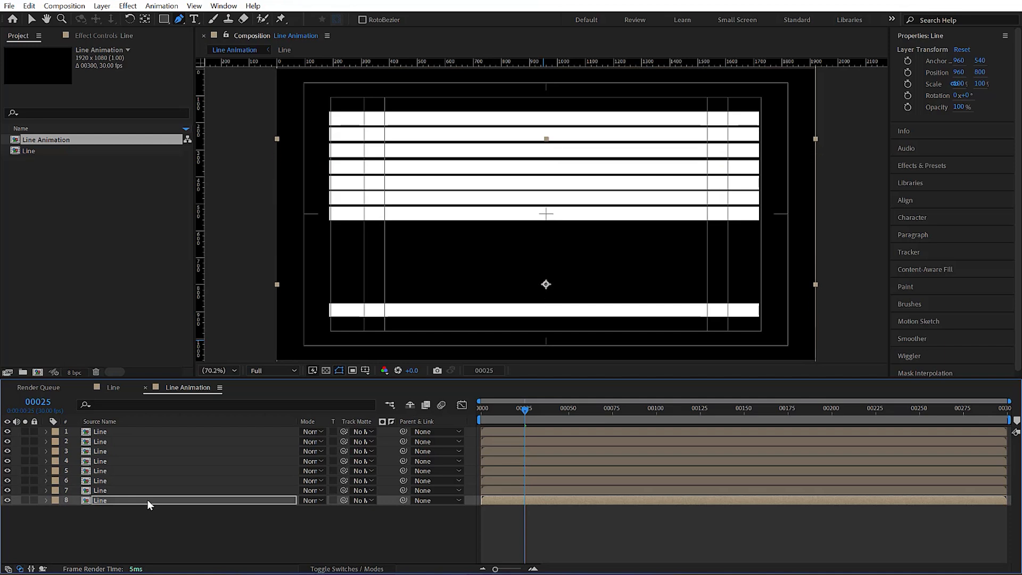
key("shift+Up")
key("shift+Up")
key("shift+Up")
key("shift+Up")
key("shift+Up")
key("shift+Up")
key("shift+Up")
key("shift+Up")
key("shift+Up")
key("shift+Up")
key("shift+Up")
key("shift+Up")
key("shift+Up")
key("shift+Up")
key("shift+Up")
key("shift+Up")
key("shift+Up")
key("shift+Up")
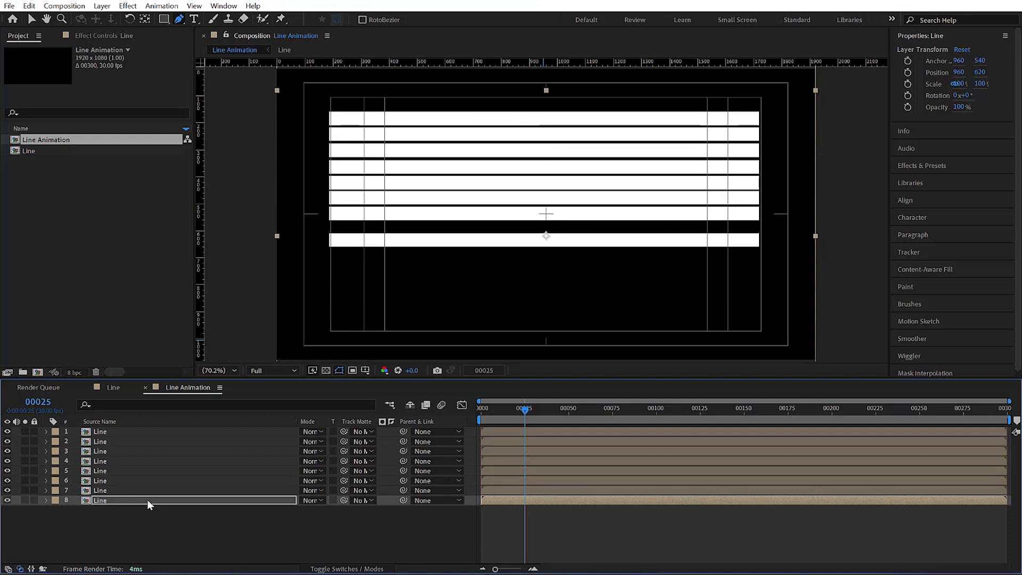
key("shift+Up")
key("shift+Up")
key("shift+Up")
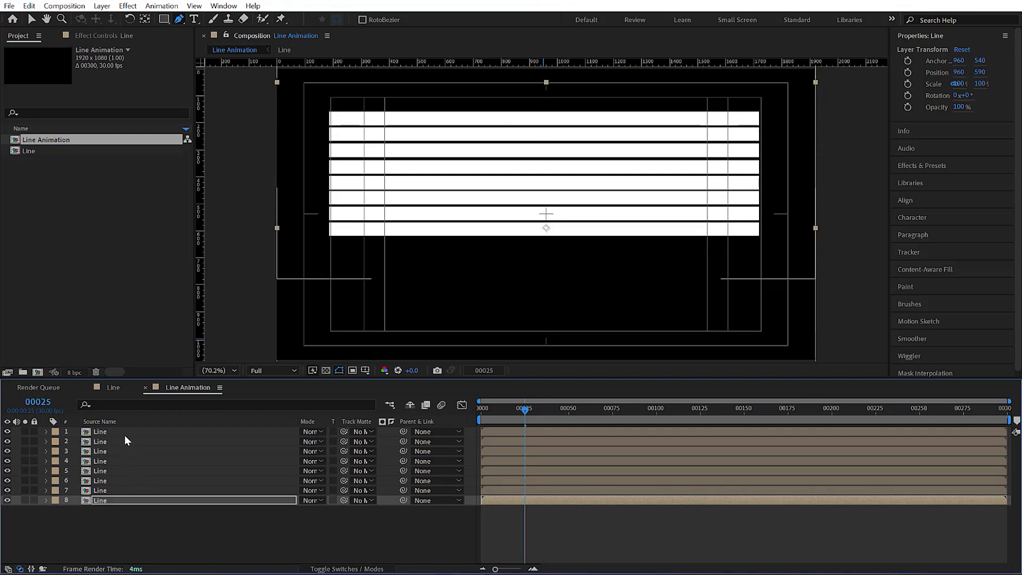
Distribute all eight Line layers vertically so the gaps between them are even
left_click(121, 431, "shift")
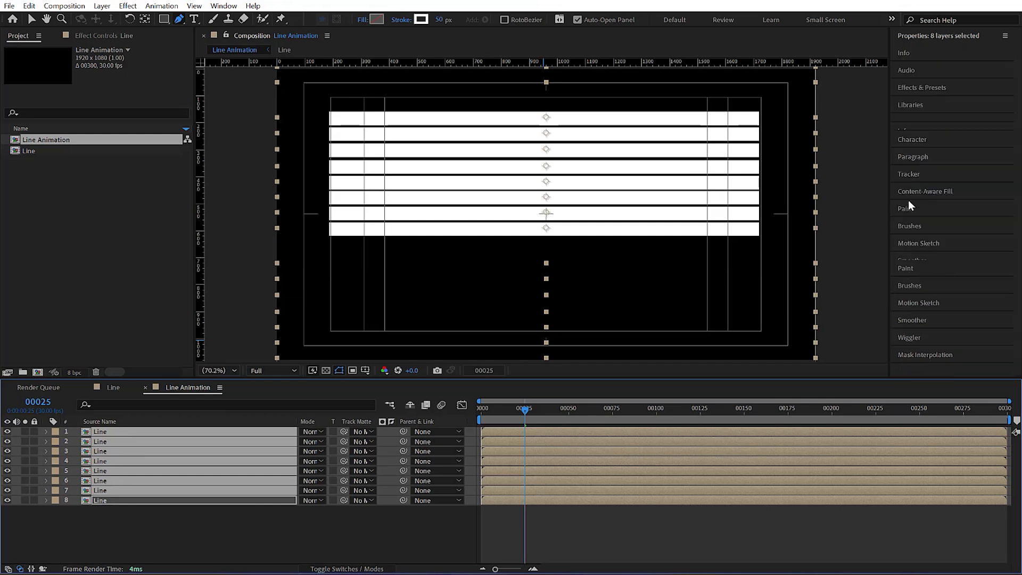
left_click(908, 200)
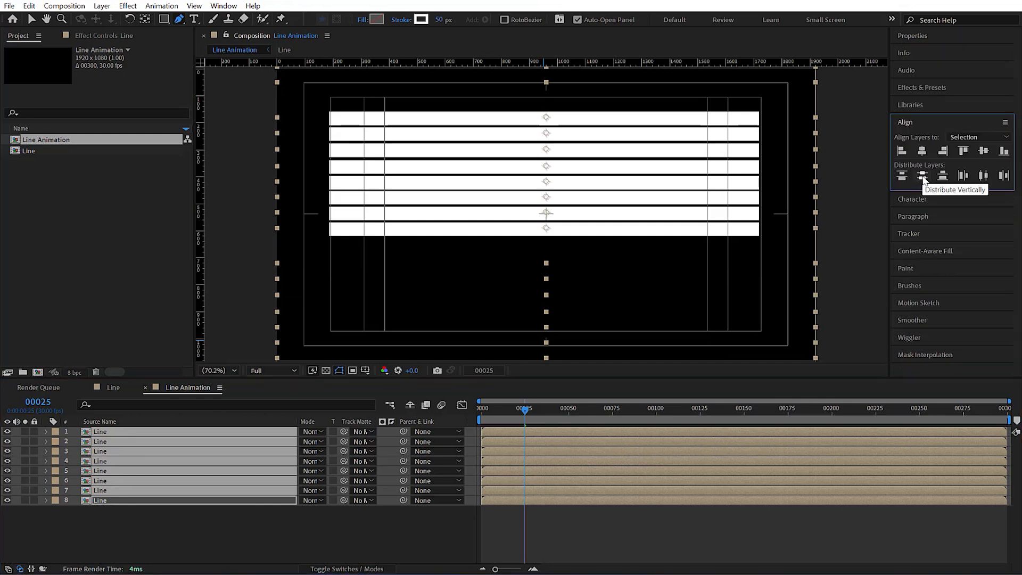
left_click(923, 177)
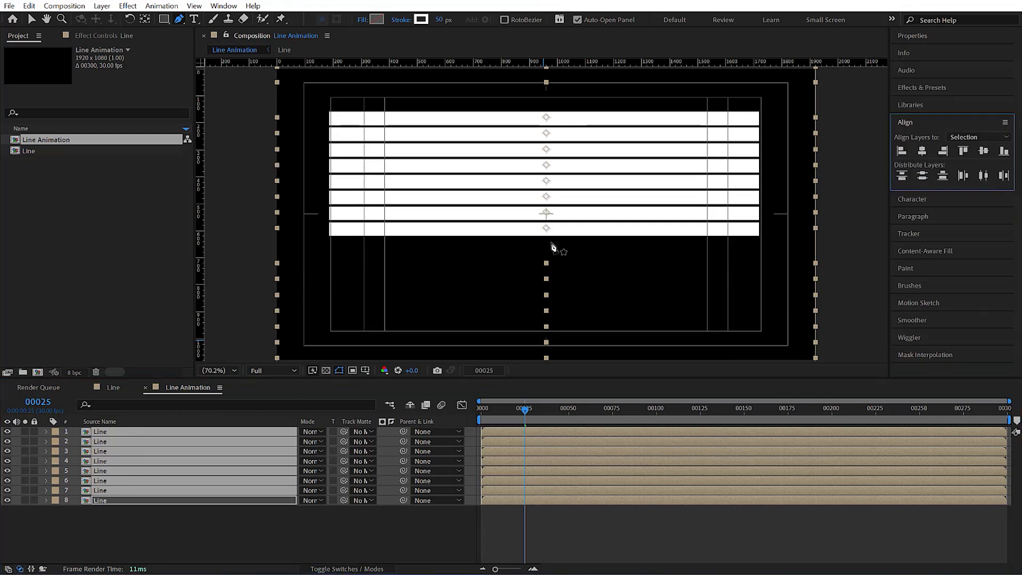
Move all eight Line layers down together towards the vertical centre of the frame
left_click(232, 490)
key("shift+Down")
key("shift+Down")
key("shift+Down")
key("shift+Down")
key("shift+Down")
key("shift+Down")
key("shift+Down")
key("shift+Down")
key("shift+Down")
key("shift+Down")
key("shift+Down")
key("shift+Down")
key("shift+Down")
key("shift+Down")
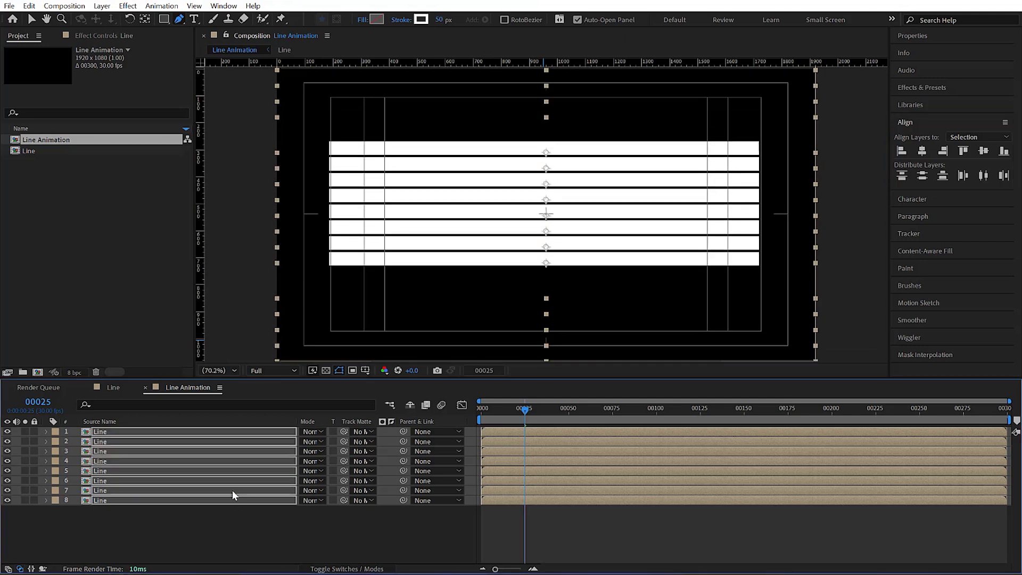
Place a horizontal guide through the frame's centre and nudge the whole stack of lines until it is centred on it
left_click_drag(488, 65, 500, 213)
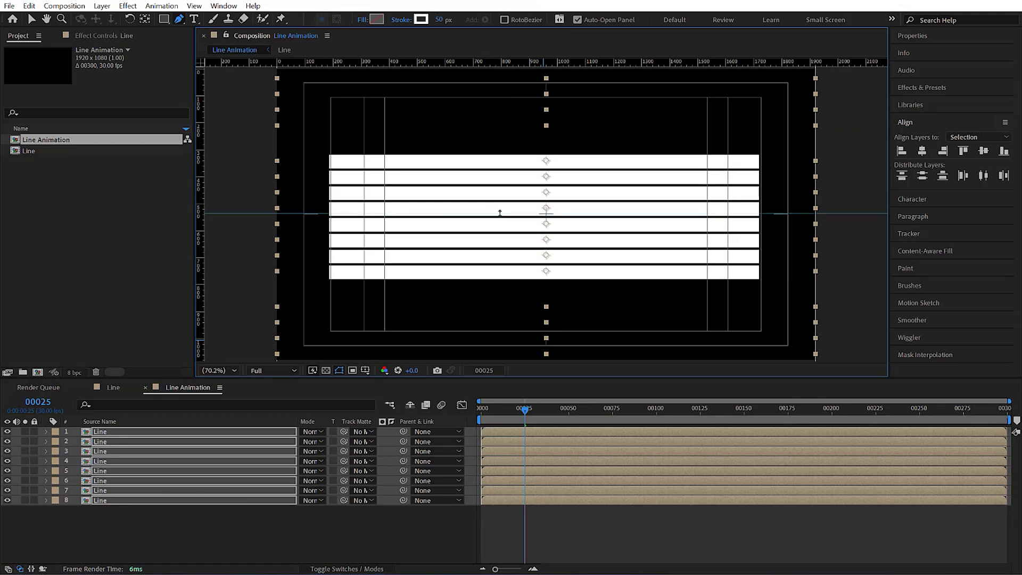
key("Up")
key("Up")
key("Up")
key("Up")
key("Up")
key("Up")
key("Up")
key("Up")
key("Up")
key("Up")
key("Up")
key("Up")
key("Up")
key("Up")
key("Up")
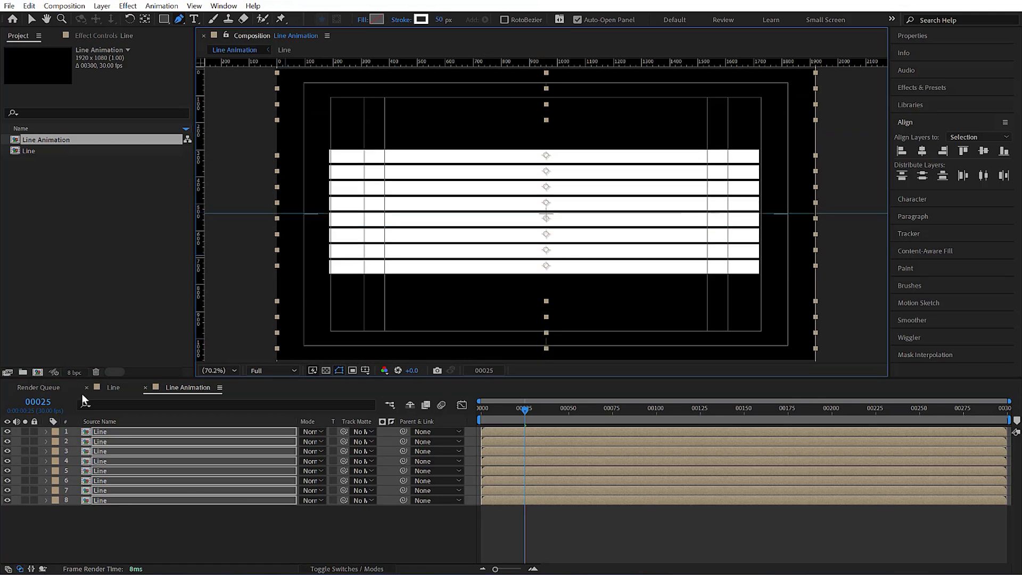
key("Down")
key("Down")
key("Down")
key("Down")
key("Down")
key("Down")
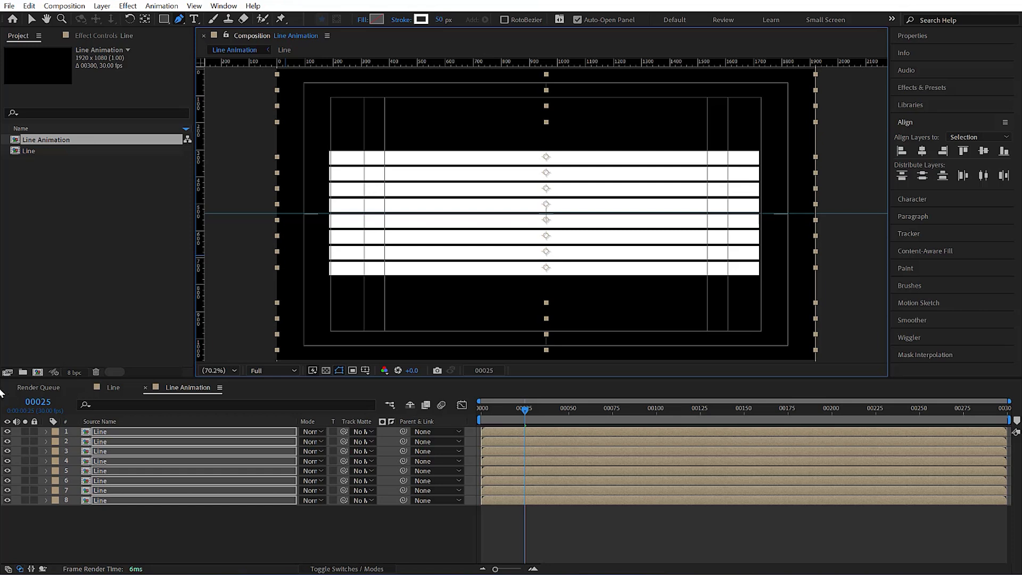
Stagger the start times of the eight Line layers irregularly within about the first 13 frames, and preview the result
left_click(268, 525)
left_click(518, 430)
left_click_drag(518, 430, 533, 430)
left_click_drag(492, 499, 518, 490)
left_click_drag(498, 481, 503, 479)
left_click_drag(512, 471, 519, 469)
left_click_drag(514, 461, 533, 426)
left_click_drag(512, 500, 515, 500)
left_click_drag(557, 432, 561, 432)
left_click_drag(548, 490, 552, 490)
left_click_drag(1009, 401, 555, 401)
left_click(565, 471)
left_click_drag(564, 462, 601, 462)
key("space")
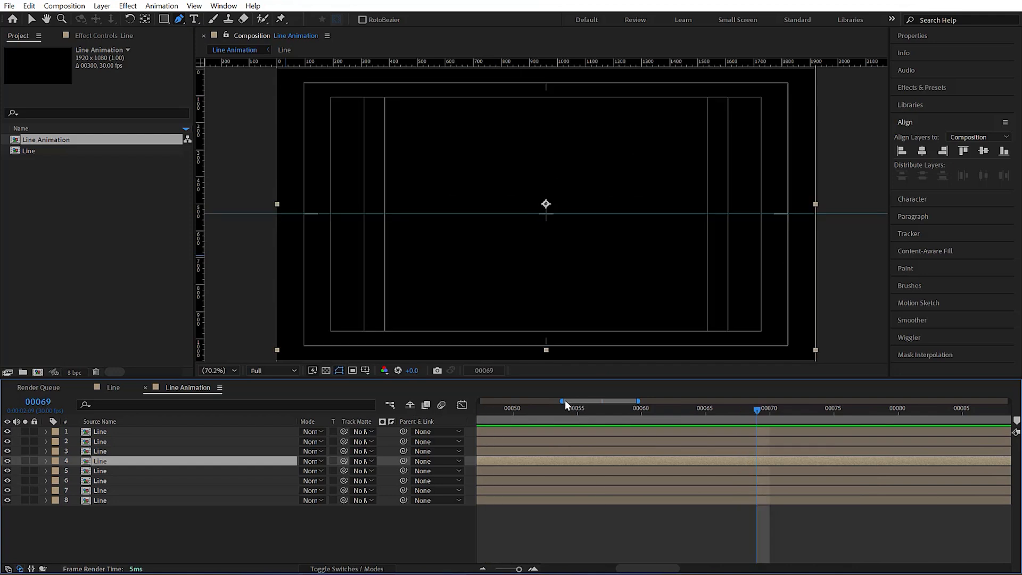
Open the nested Line composition and inspect the line's movement around frame 43
left_click_drag(564, 401, 478, 401)
double_click(109, 501)
left_click(557, 409)
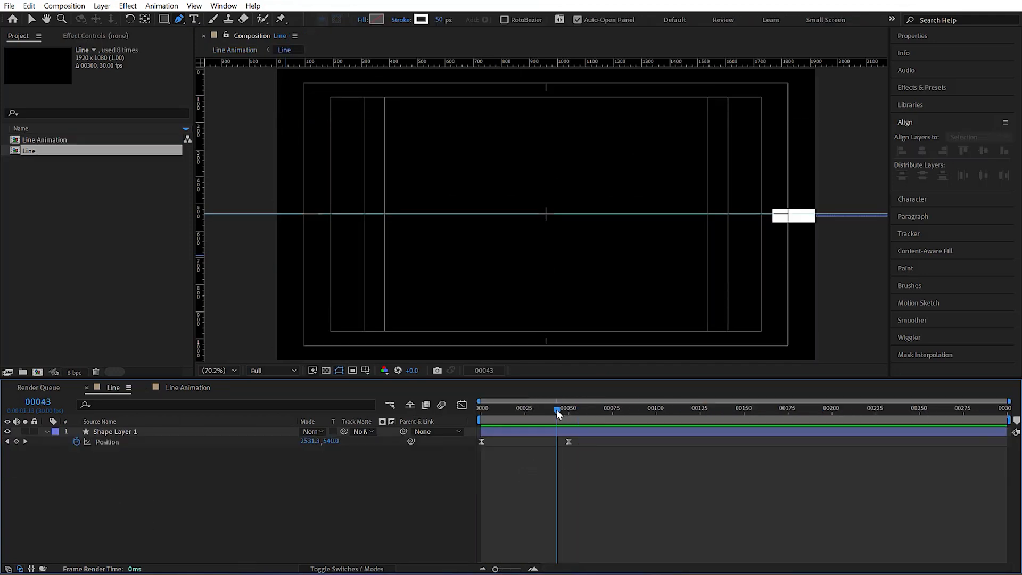
left_click_drag(554, 411, 559, 440)
Return to the Line Animation composition and play and scrub from the start to about frame 41 to check the staggered lines
key("Tab")
left_click(344, 406)
key("space")
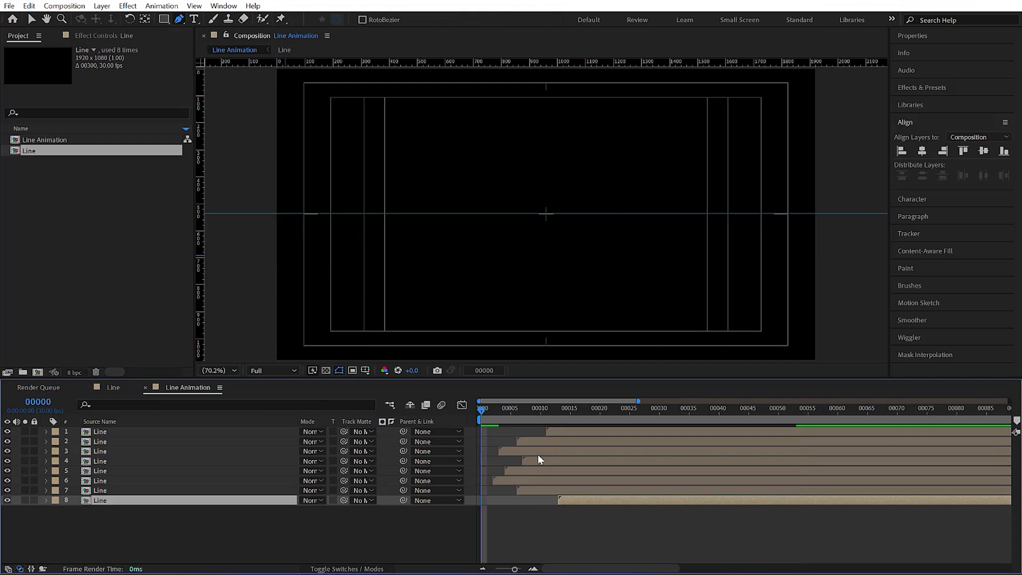
left_click(489, 409)
left_click_drag(489, 409, 725, 409)
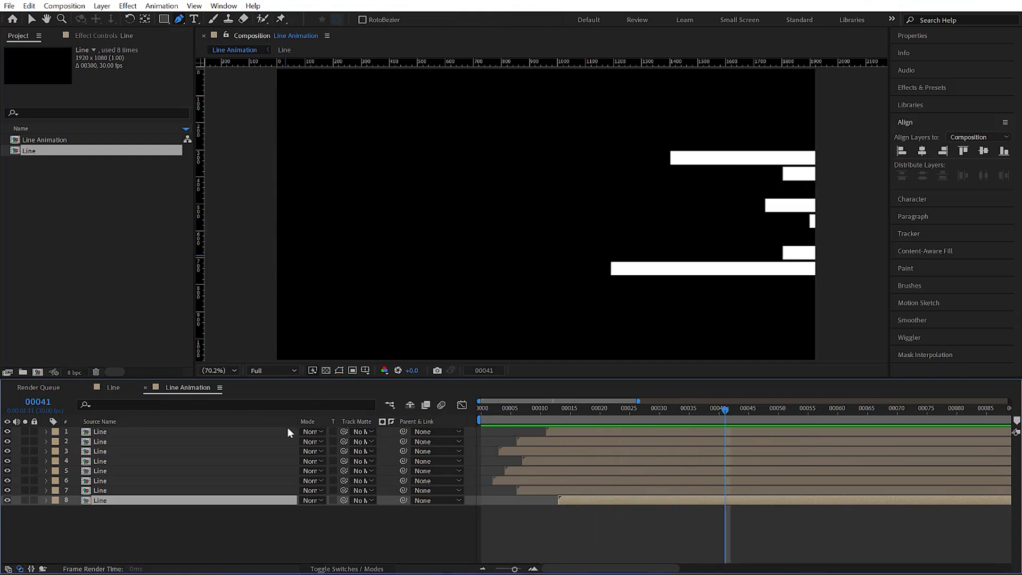
Create a new composition from Line Animation and rename it Lines Reshap
left_click_drag(27, 151, 39, 370)
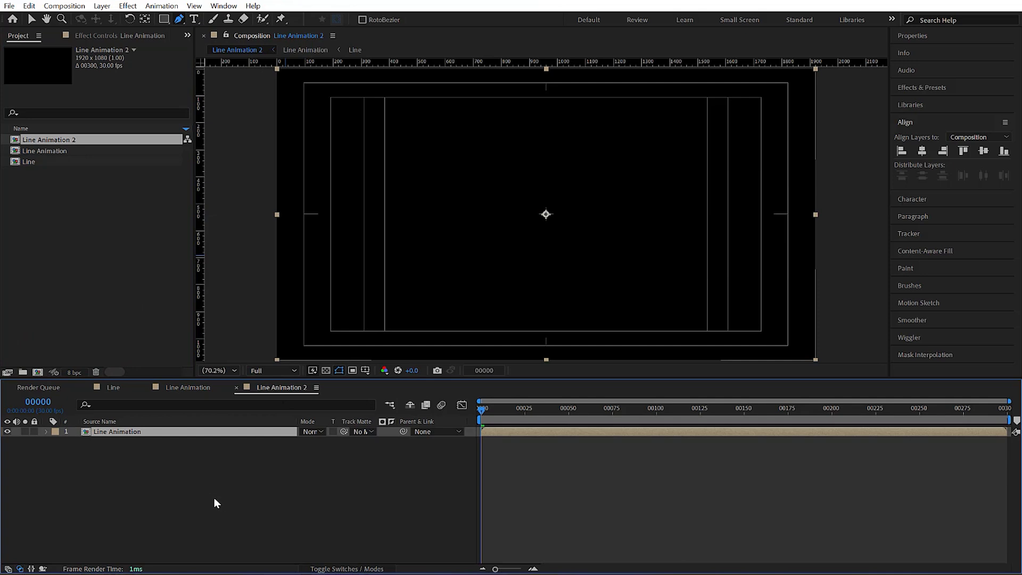
key("ctrl+k")
left_click(537, 201)
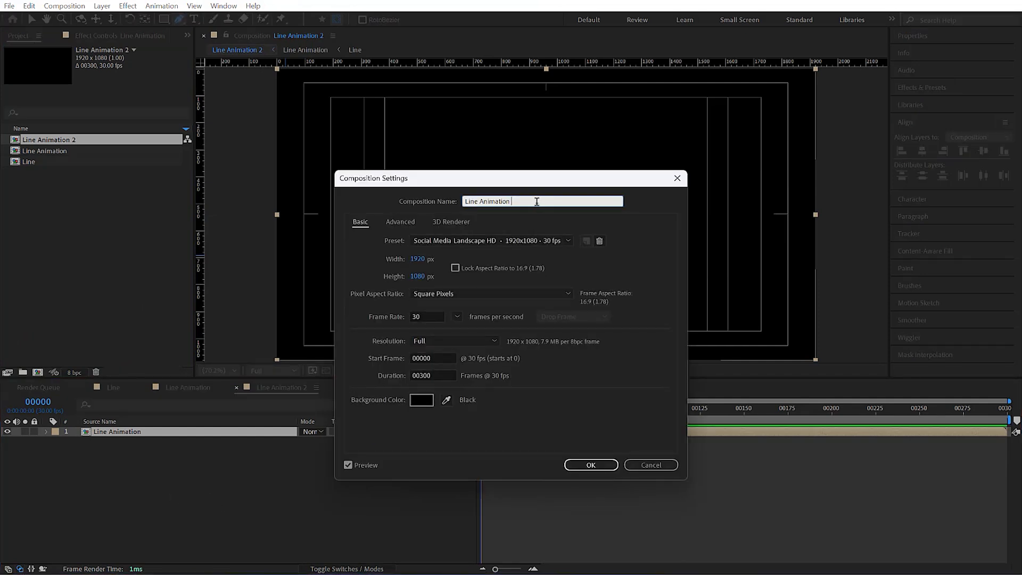
key("BackSpace")
key("BackSpace")
key("BackSpace")
key("BackSpace")
key("BackSpace")
key("BackSpace")
key("BackSpace")
key("BackSpace")
key("BackSpace")
key("Return")
Apply the Bezier Warp distort effect to the Line Animation layer and go to frame 40, where the lines are visible
right_click(217, 433)
mouse_move(272, 256)
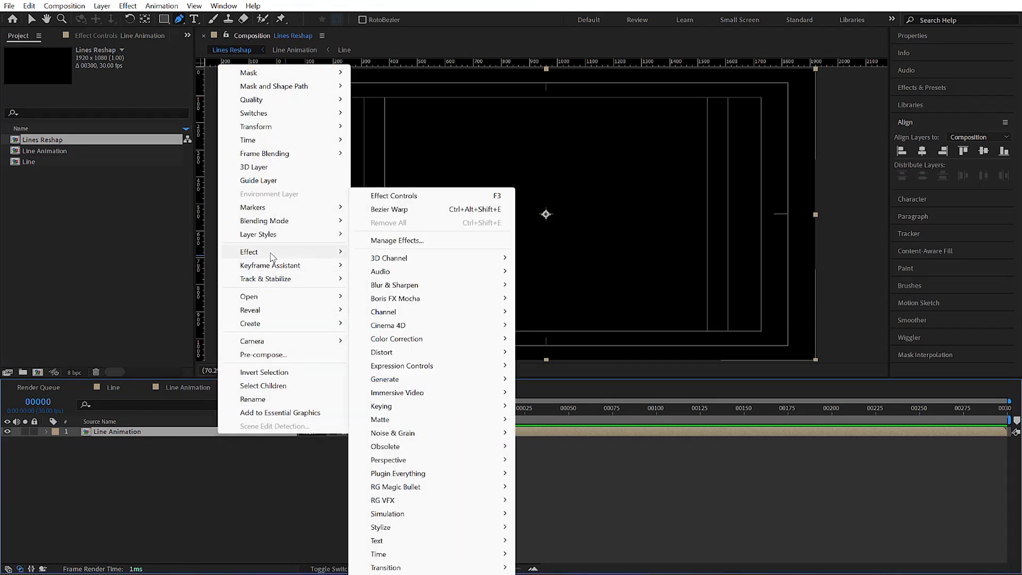
mouse_move(418, 354)
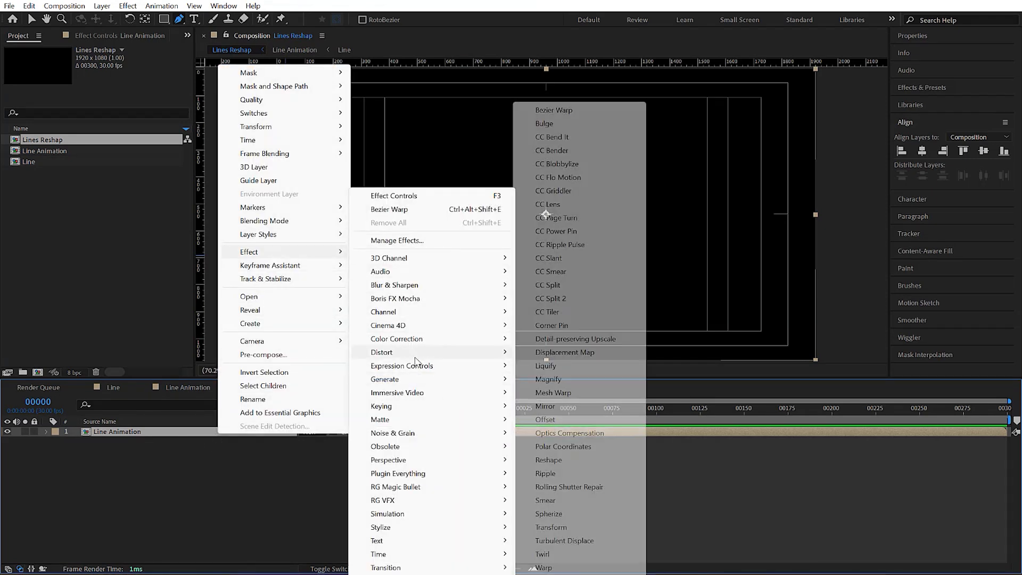
left_click(541, 111)
left_click_drag(529, 407, 551, 408)
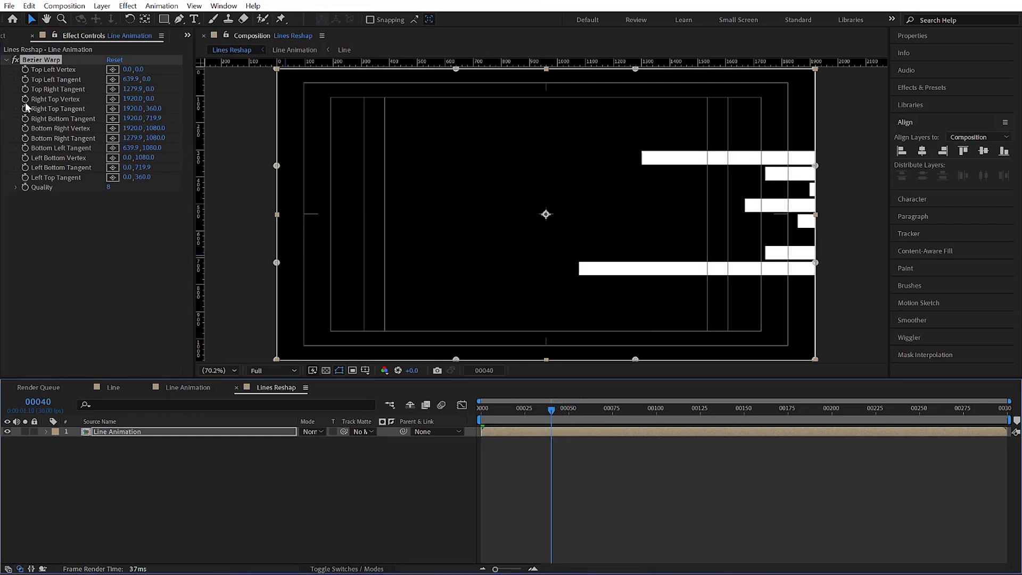
Set the Line Animation layer's rotation to -90° so the lines run vertically
left_click(223, 434)
key("r")
left_click(319, 441)
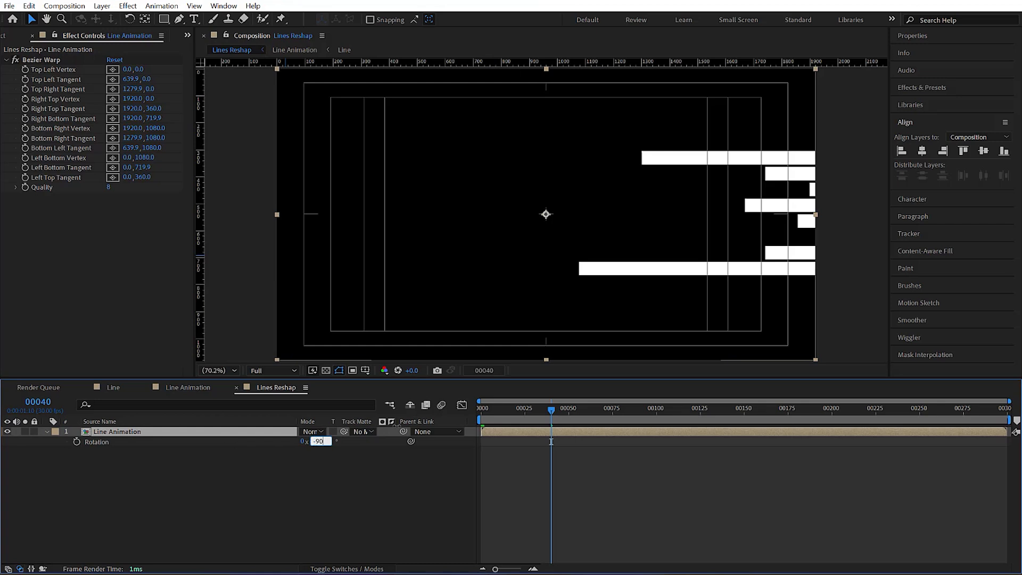
type("-90")
key("Return")
Scale the rotated Line Animation layer down to the frame's height and stretch it sideways to the frame's width
key("comma")
key("comma")
key("comma")
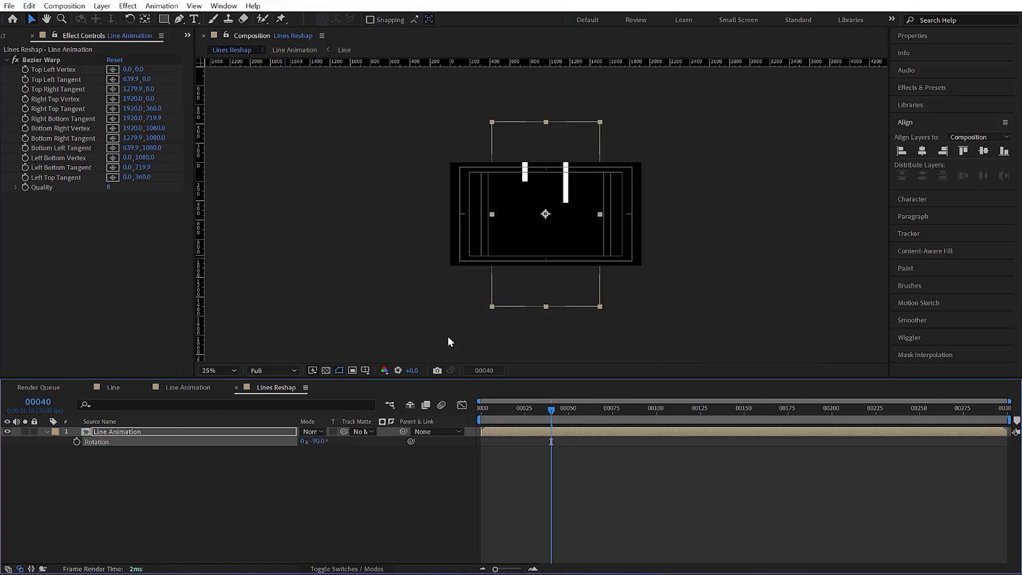
left_click(196, 432)
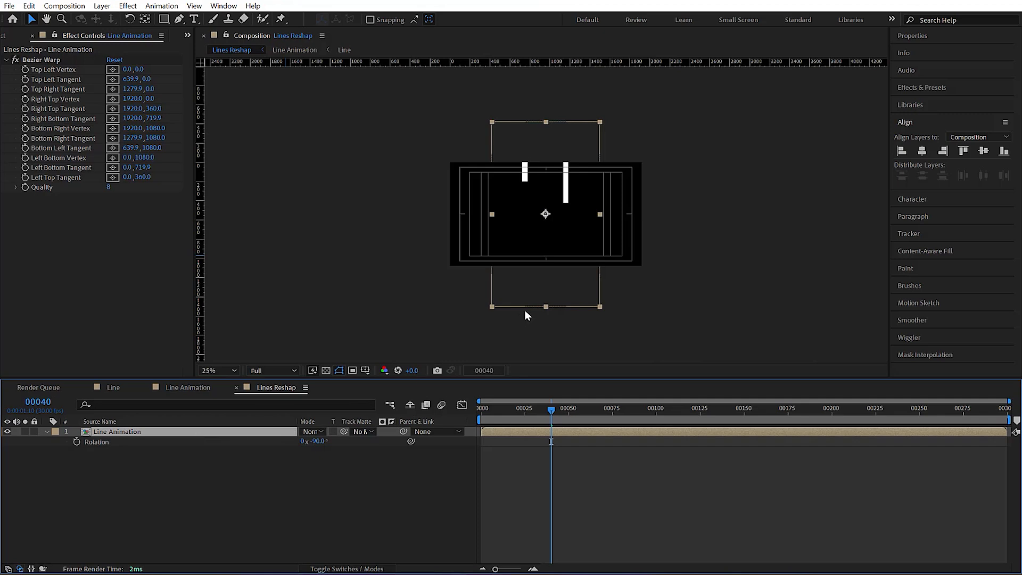
left_click_drag(547, 308, 551, 268)
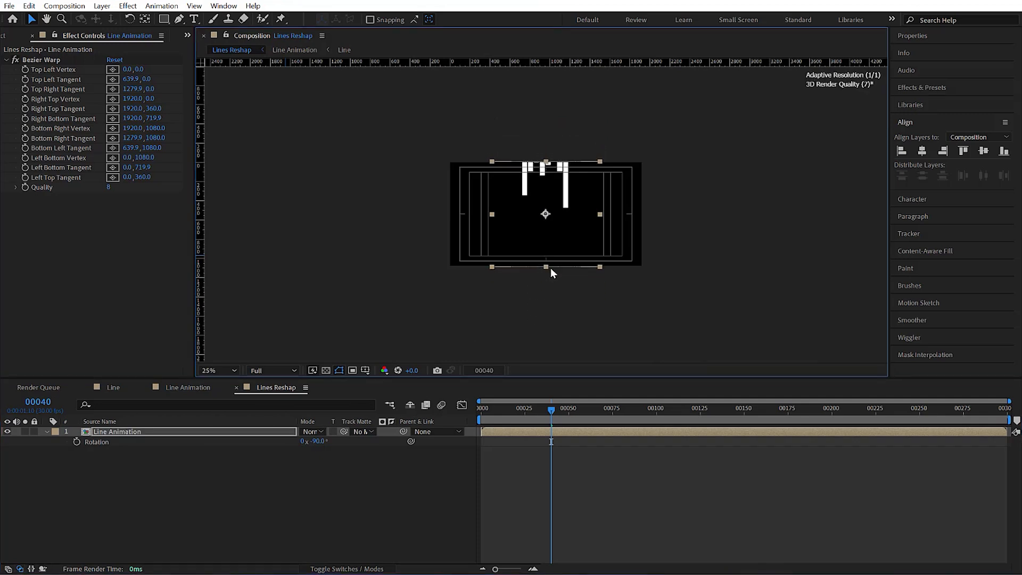
left_click_drag(604, 213, 642, 221)
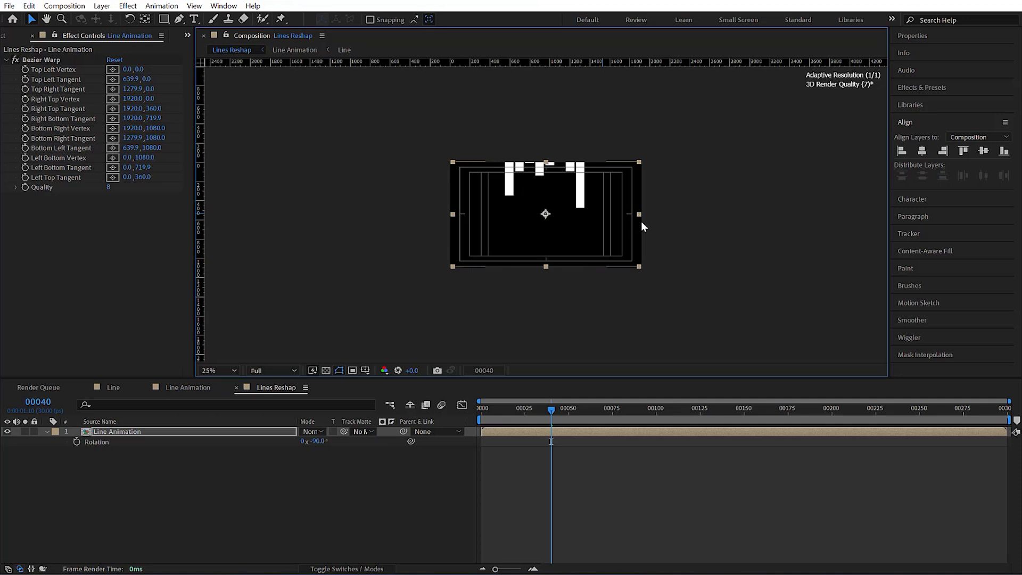
At frame 29, pull the two lower Bezier Warp corners outward to about 21, -345 (Top Left Vertex) and 21, 1472 (Left Bottom Vertex)
left_click_drag(500, 408, 583, 431)
left_click(37, 61)
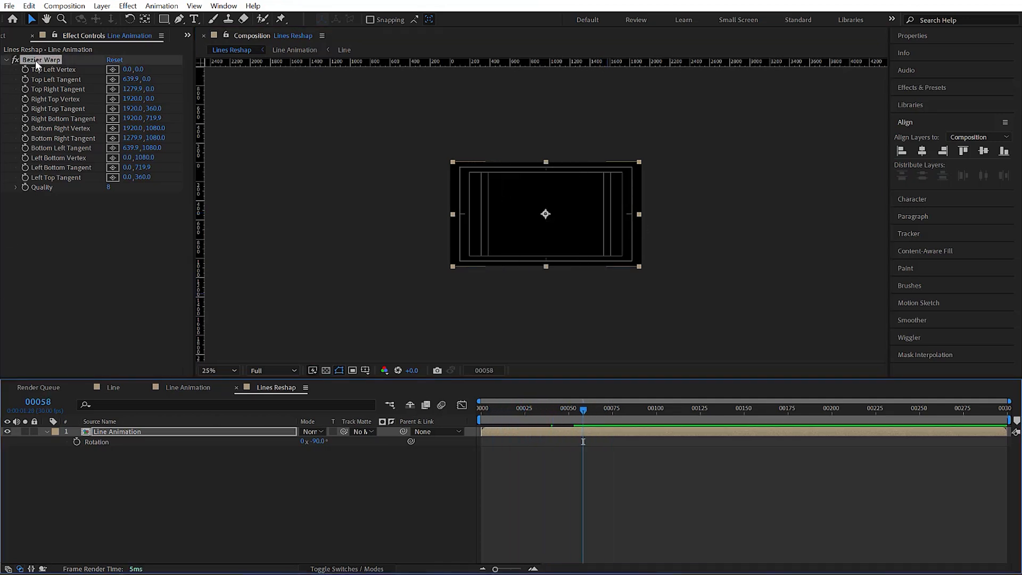
scroll(683, 301, "up", 2)
left_click_drag(559, 410, 533, 408)
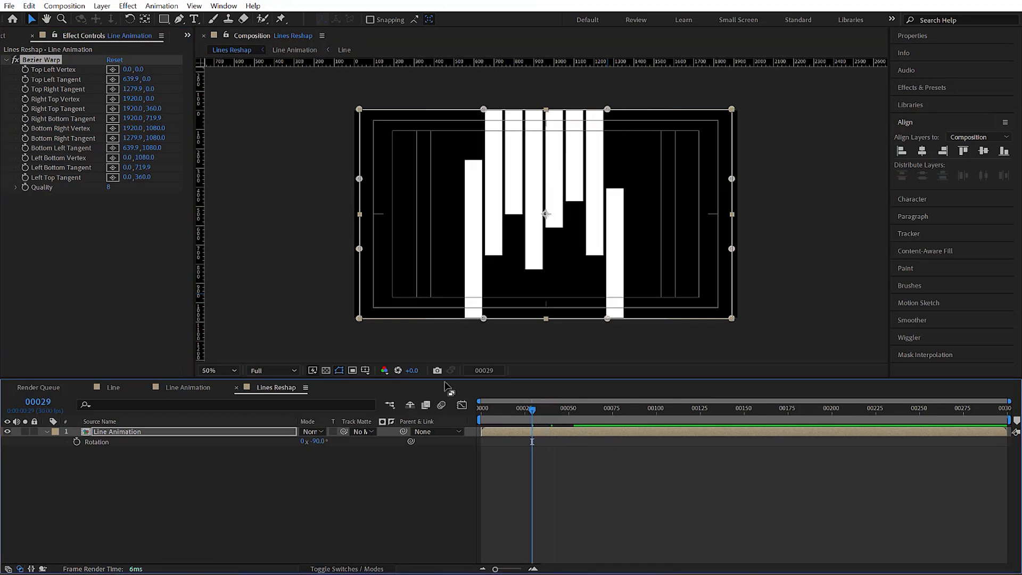
left_click_drag(360, 318, 242, 317)
left_click_drag(732, 318, 866, 317)
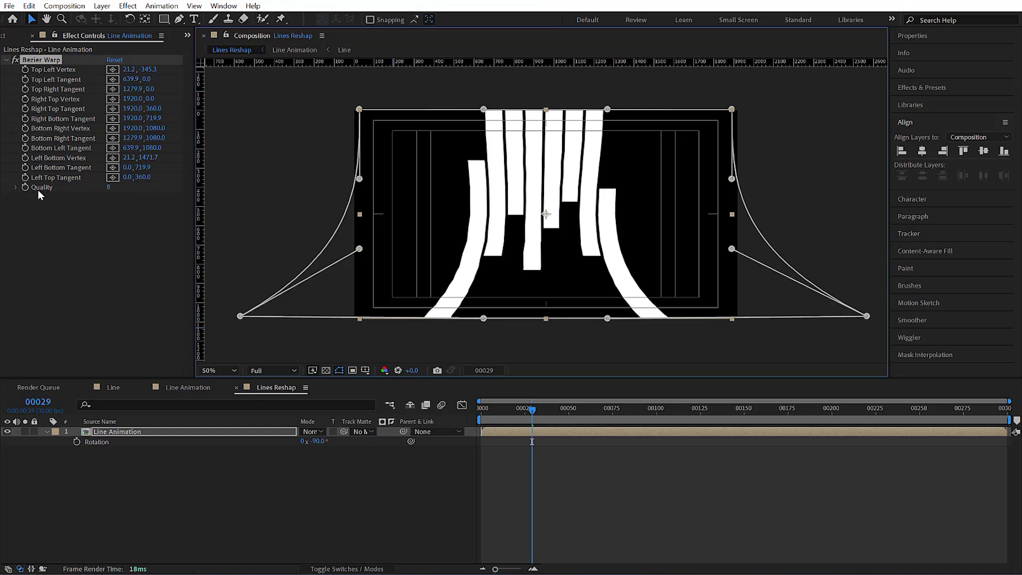
Set the Bezier Warp quality to 10 and pull the two upper corners inward to about 1913, 167 and 1920, 913
left_click(110, 187)
key("Return")
left_click_drag(360, 109, 417, 110)
left_click_drag(732, 109, 674, 109)
Reshape the warp's curves by pulling the upper side handles inward, the lower-left side handle down and the bottom handles apart
left_click_drag(359, 179, 394, 185)
left_click_drag(359, 249, 372, 289)
left_click_drag(483, 319, 448, 315)
left_click_drag(608, 319, 635, 315)
left_click_drag(731, 179, 682, 201)
Refine the warp's top, side and bottom tangent handles so the lines flare smoothly and symmetrically towards the bottom
left_click_drag(608, 110, 585, 109)
left_click_drag(484, 109, 488, 110)
left_click_drag(394, 185, 417, 185)
left_click_drag(685, 203, 673, 194)
left_click_drag(416, 185, 416, 188)
left_click_drag(490, 110, 491, 110)
left_click_drag(636, 316, 663, 318)
left_click_drag(447, 315, 423, 318)
left_click_drag(732, 250, 727, 275)
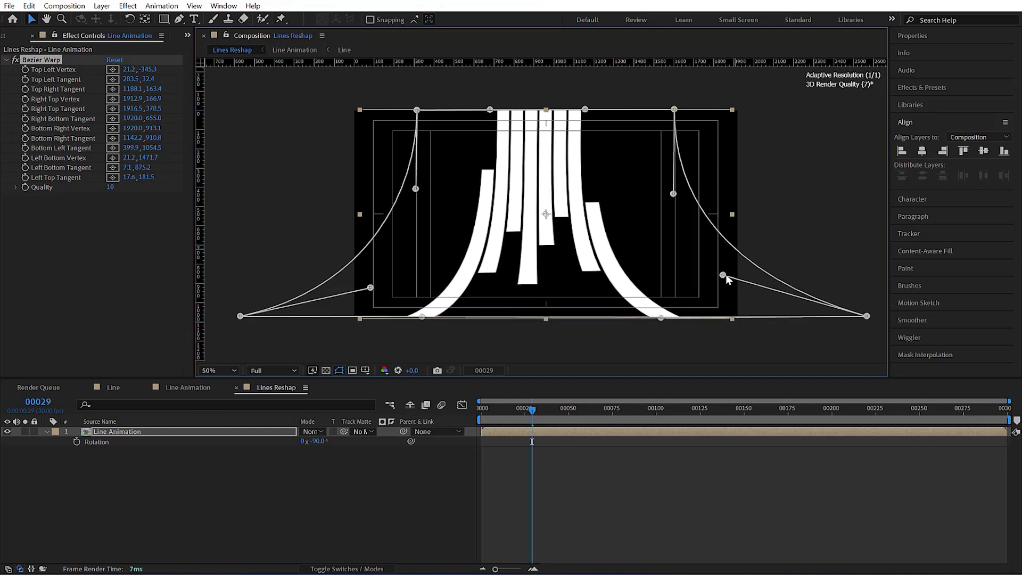
Play back the warped line animation and return to frame 0
key("space")
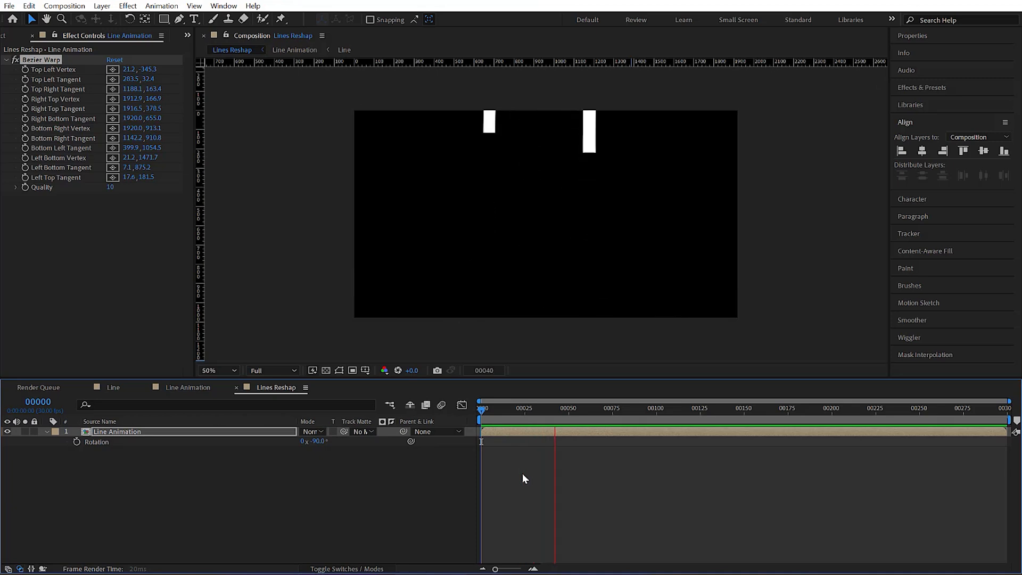
left_click(488, 410)
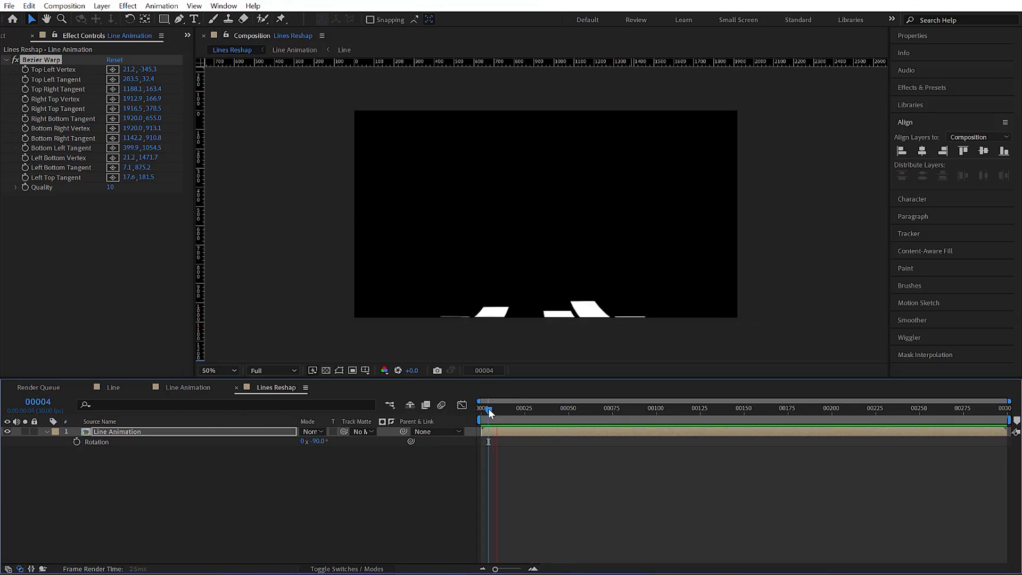
key("space")
left_click_drag(488, 411, 465, 433)
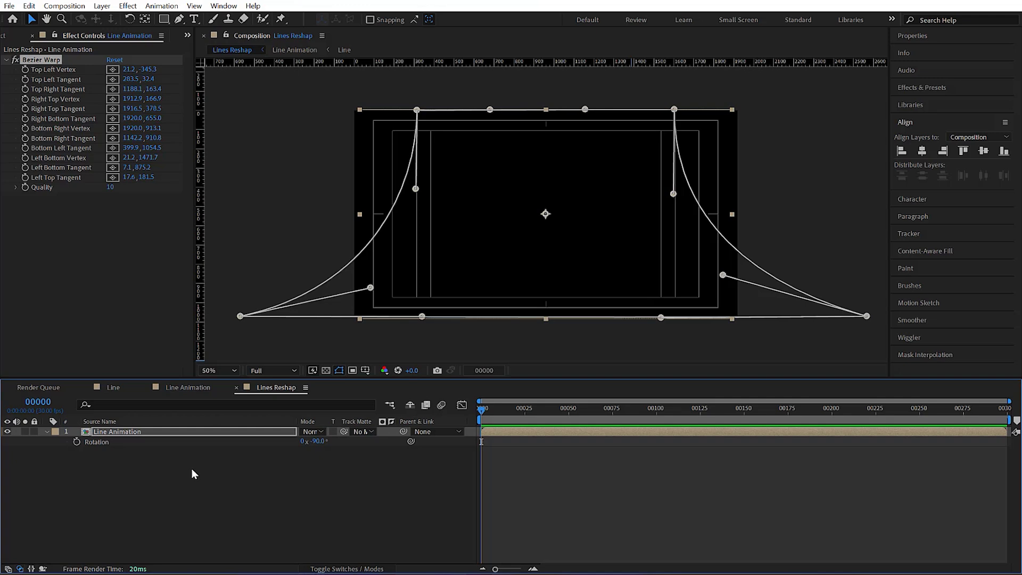
Pre-compose the Line Animation layer as "Lines Matte", moving all attributes into the new composition, and show the project's items
left_click(200, 431)
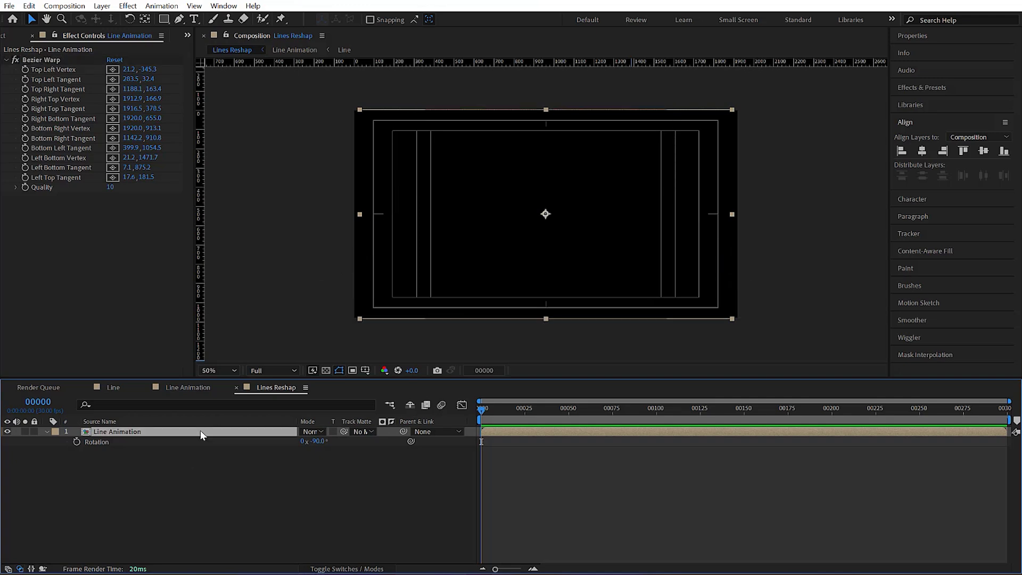
key("ctrl+shift+c")
left_click(411, 292)
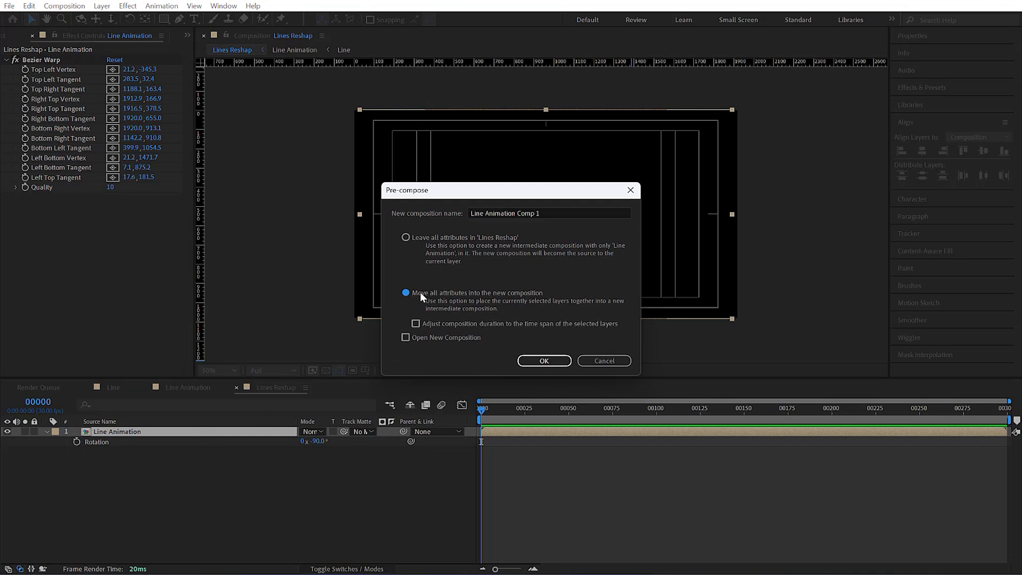
left_click_drag(570, 215, 374, 218)
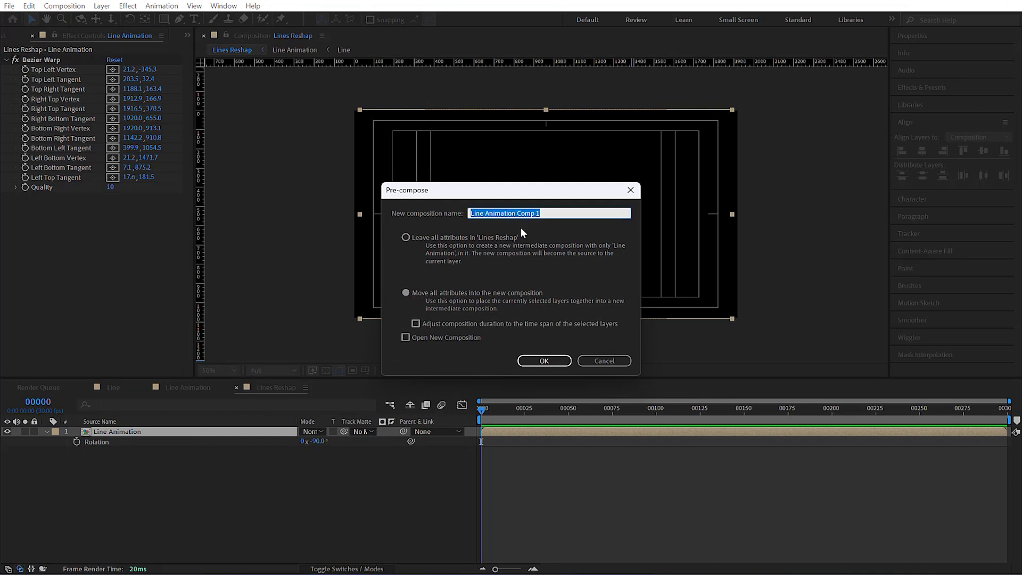
type("Lines Matte")
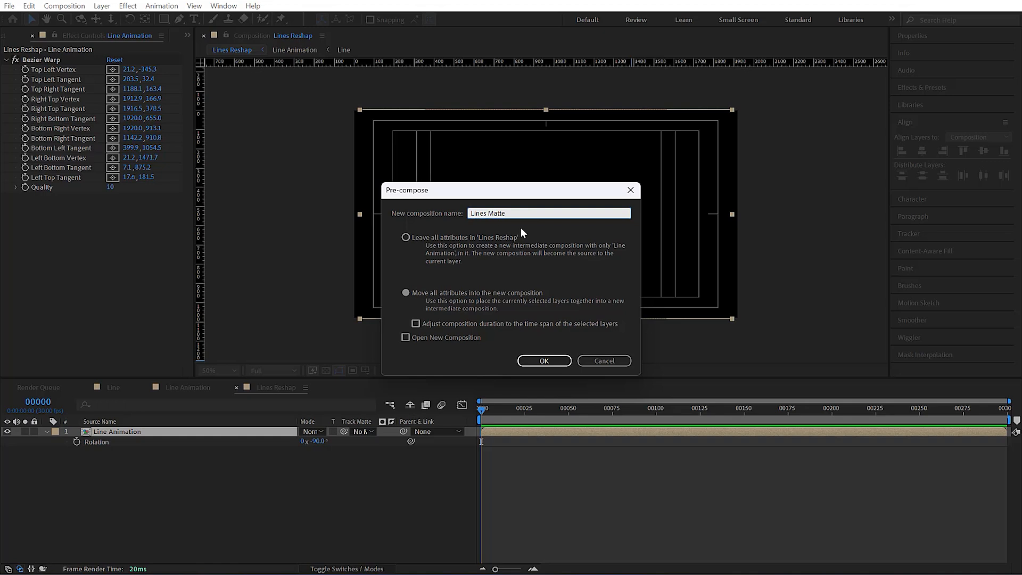
key("Return")
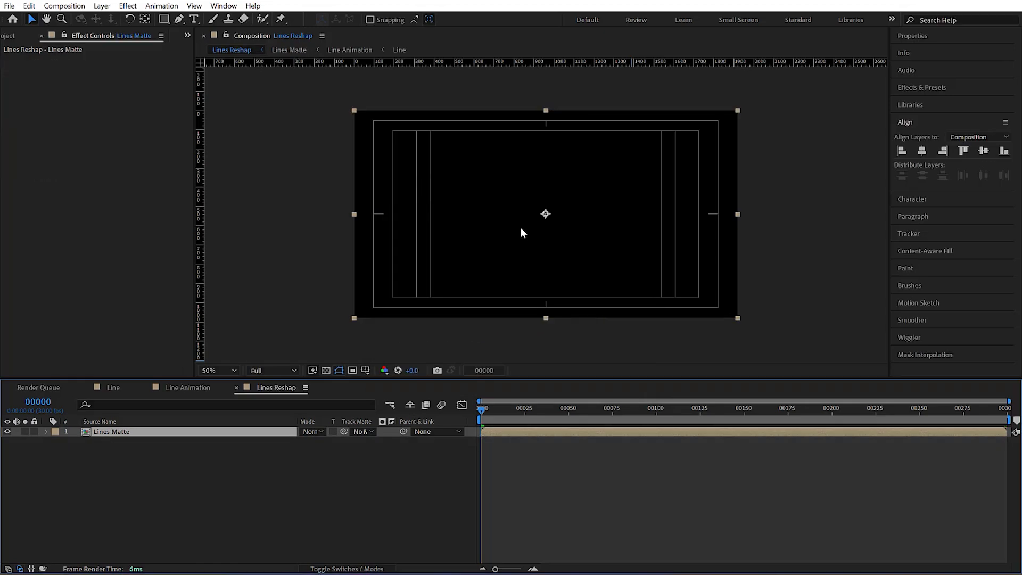
left_click(11, 35)
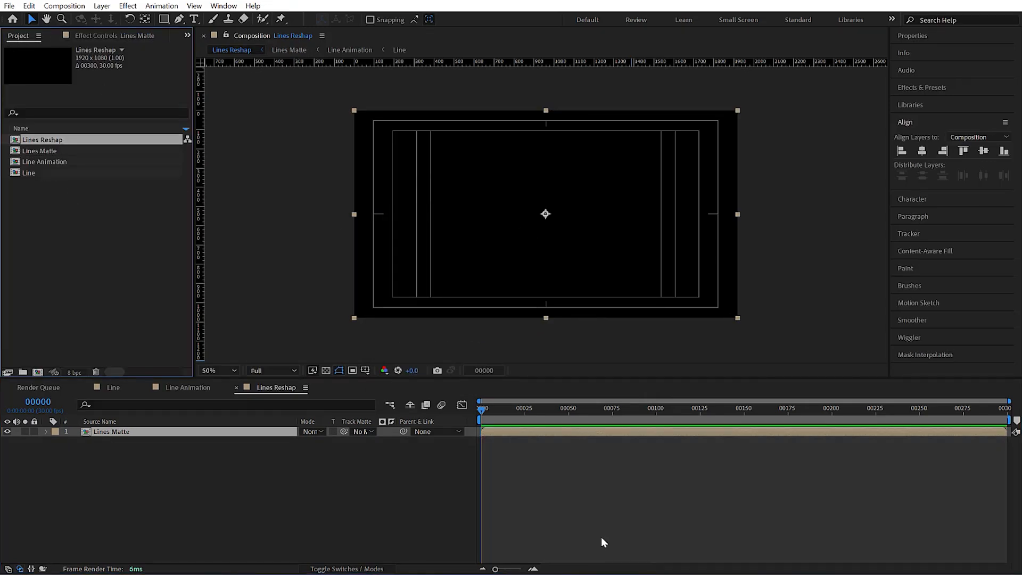
Switch to Chrome and search Google for "hdri studio lighting"
left_click(547, 574)
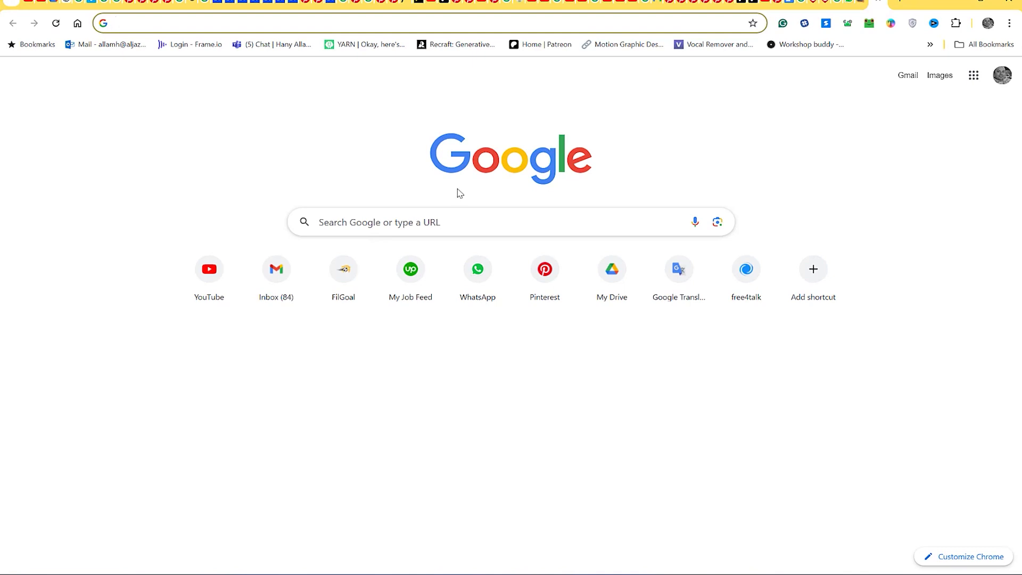
left_click(388, 223)
type("refl")
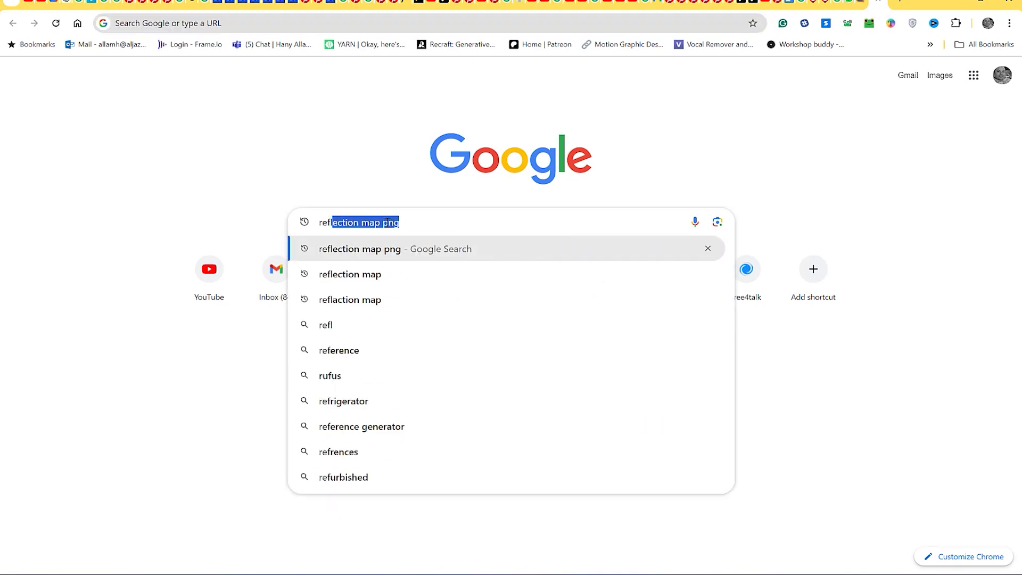
key("BackSpace")
key("BackSpace")
key("BackSpace")
type("hdri studio ")
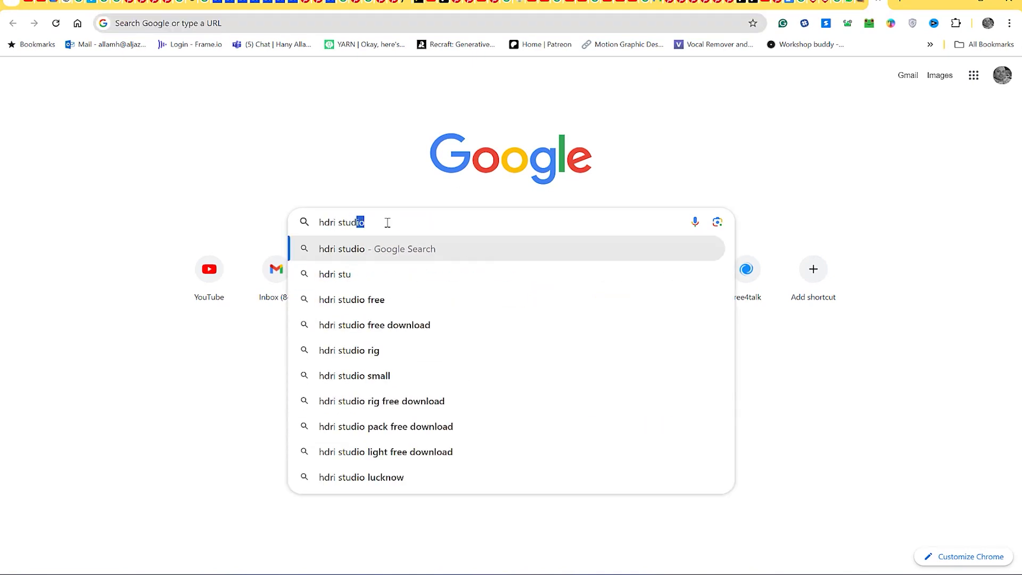
type("refl")
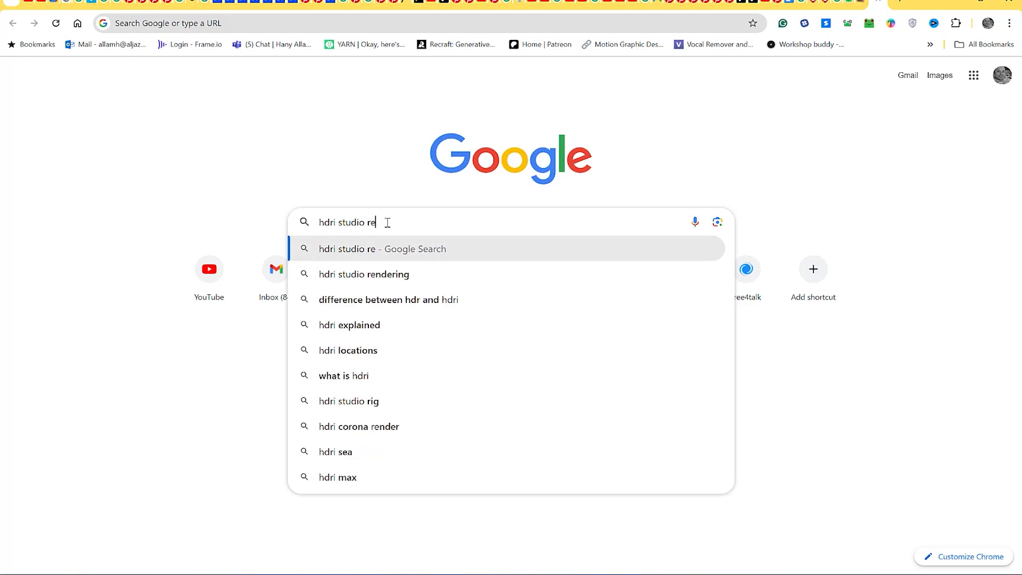
key("BackSpace")
key("BackSpace")
key("BackSpace")
key("BackSpace")
type("light")
key("Return")
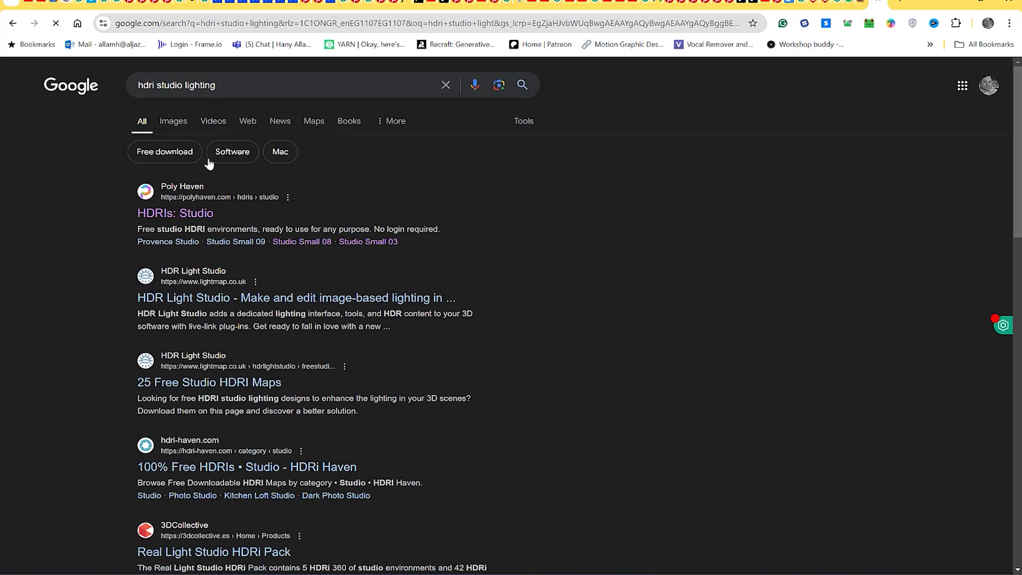
Browse the image results for studio lighting HDRI maps as reflection references
left_click(174, 120)
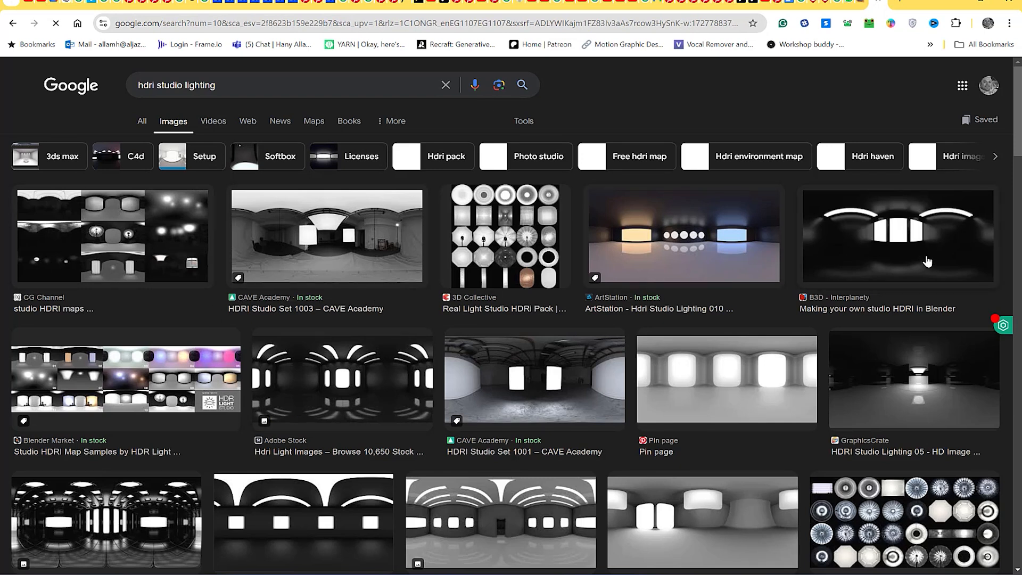
scroll(852, 319, "down", 2)
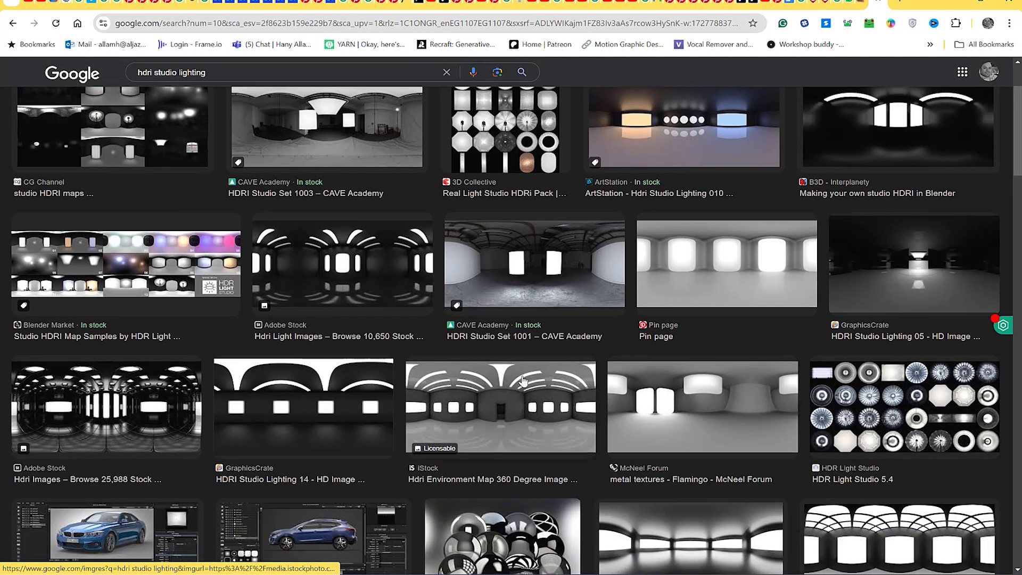
scroll(286, 228, "down", 1)
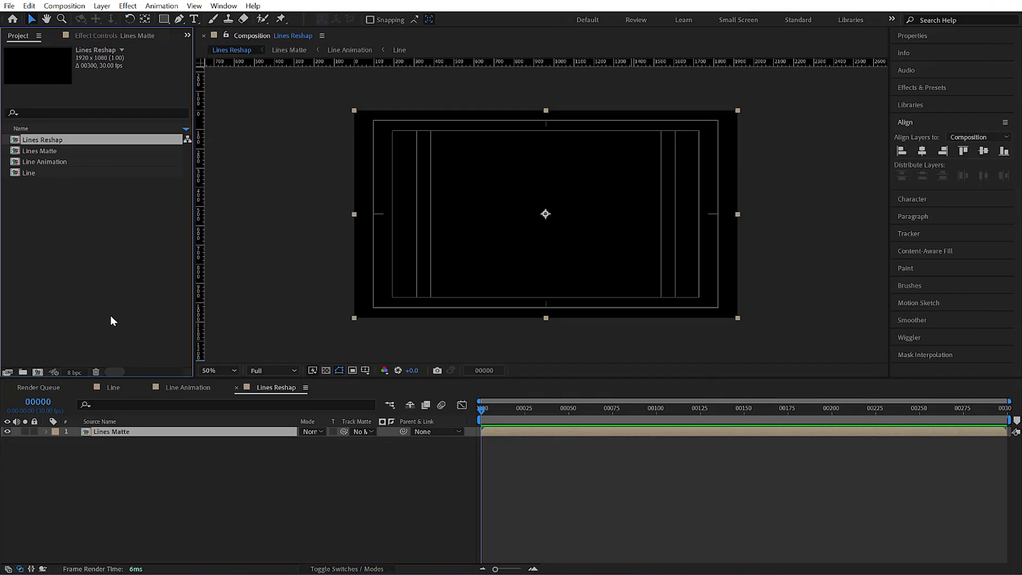
Back in After Effects, create a new composition named "Ref Map Unit" at 1920 x 1080, 30 fps, 300 frames
right_click(79, 260)
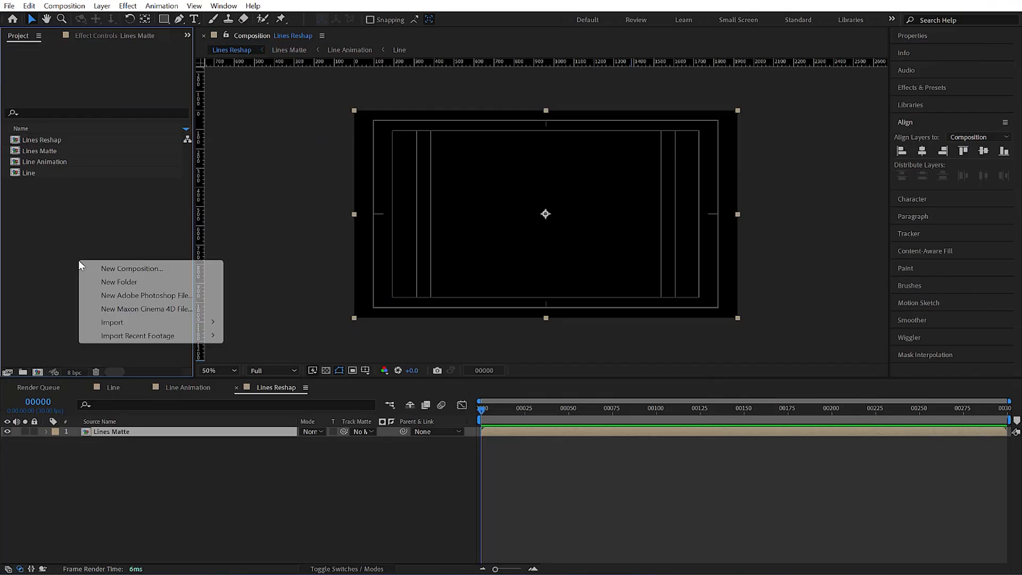
left_click(58, 238)
right_click(58, 238)
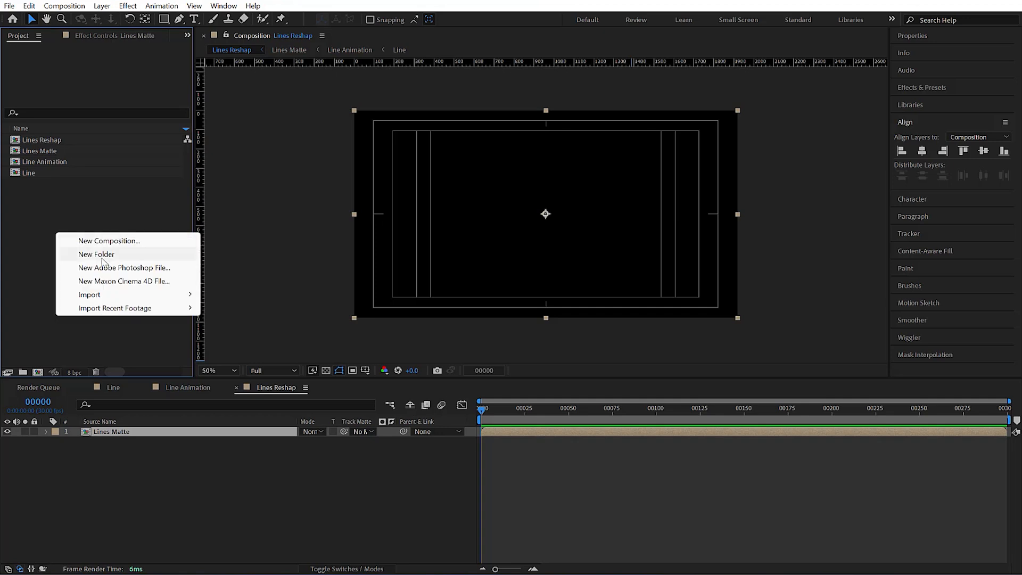
left_click(99, 239)
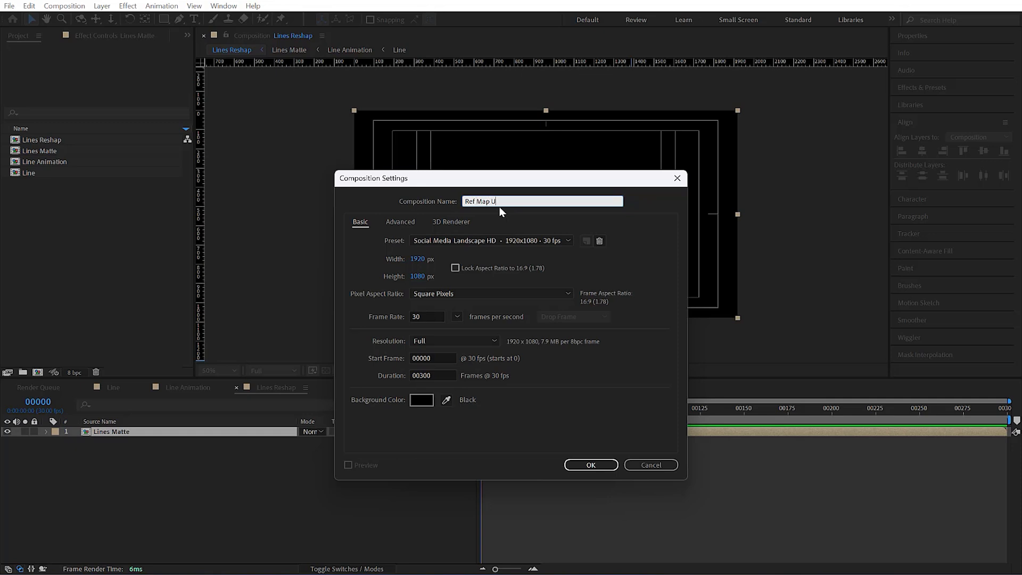
type("Ref Map Unit")
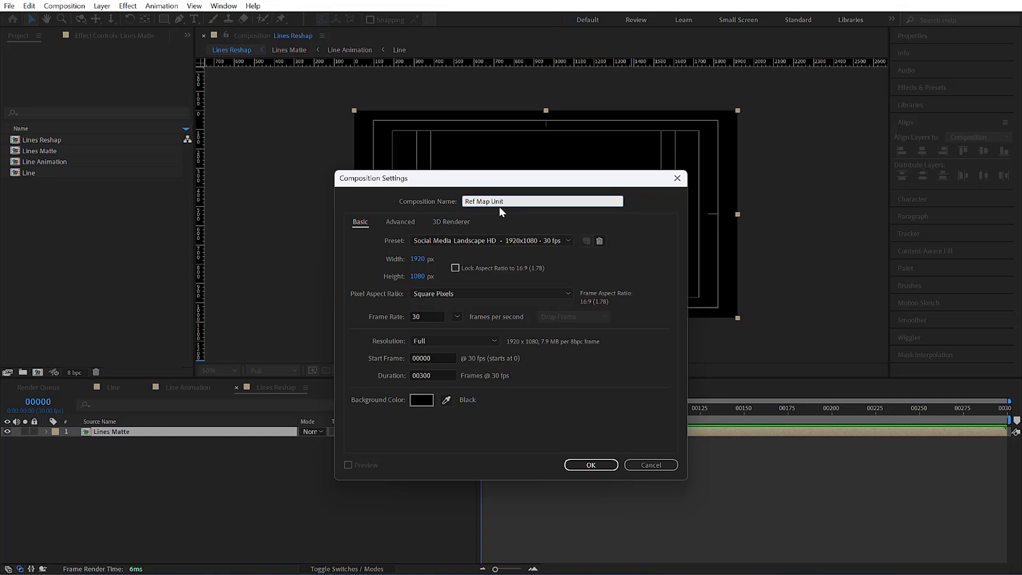
key("Return")
Resize the Ref Map Unit composition to 500 x 500 px
right_click(286, 482)
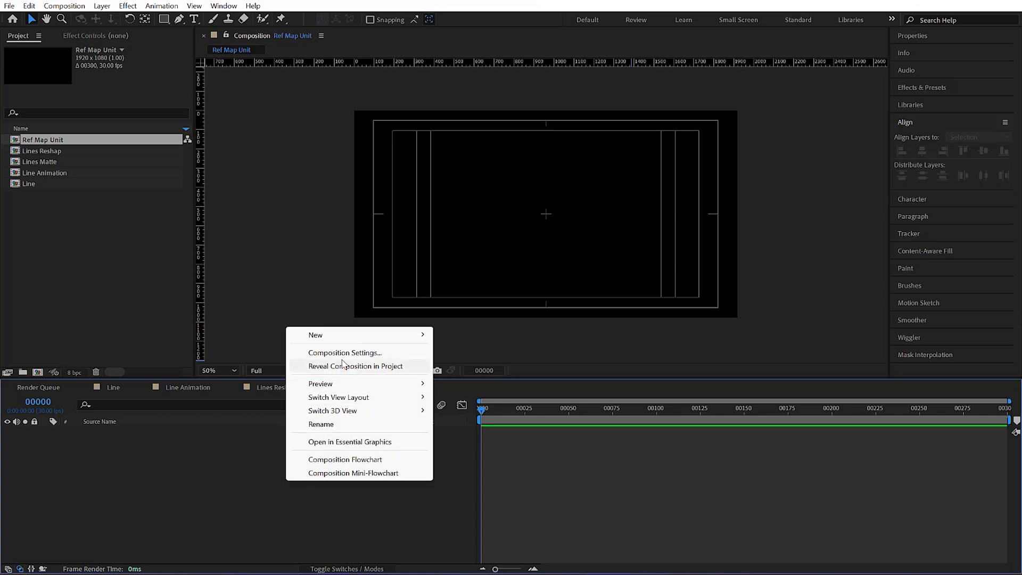
left_click(345, 353)
left_click(420, 259)
type("500")
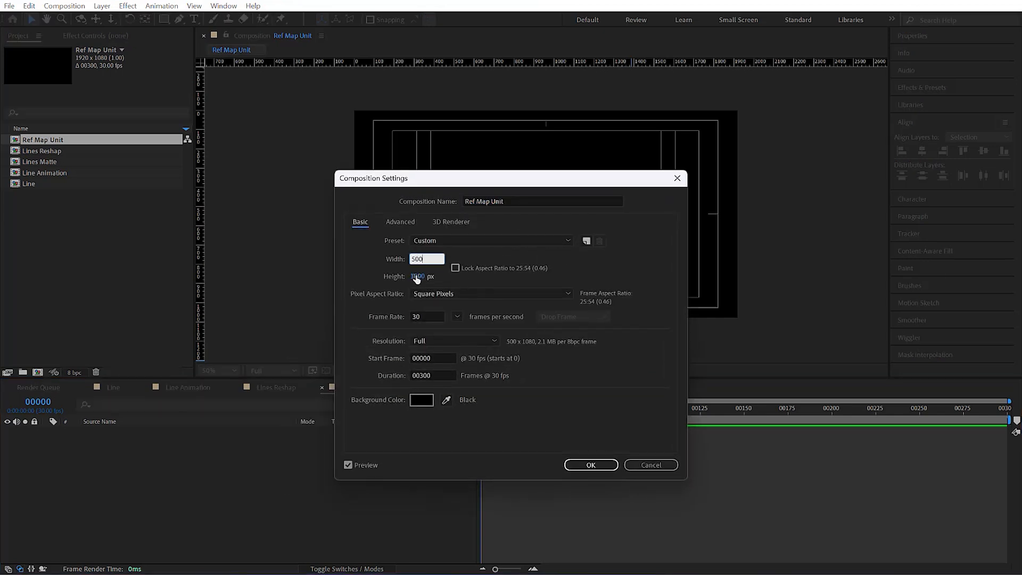
left_click(417, 276)
type("500")
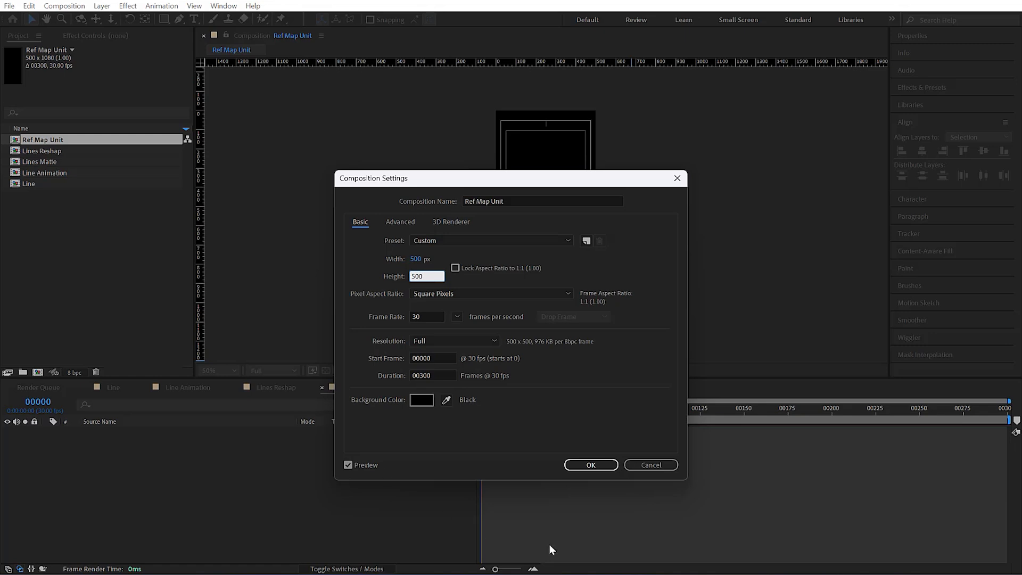
left_click(592, 464)
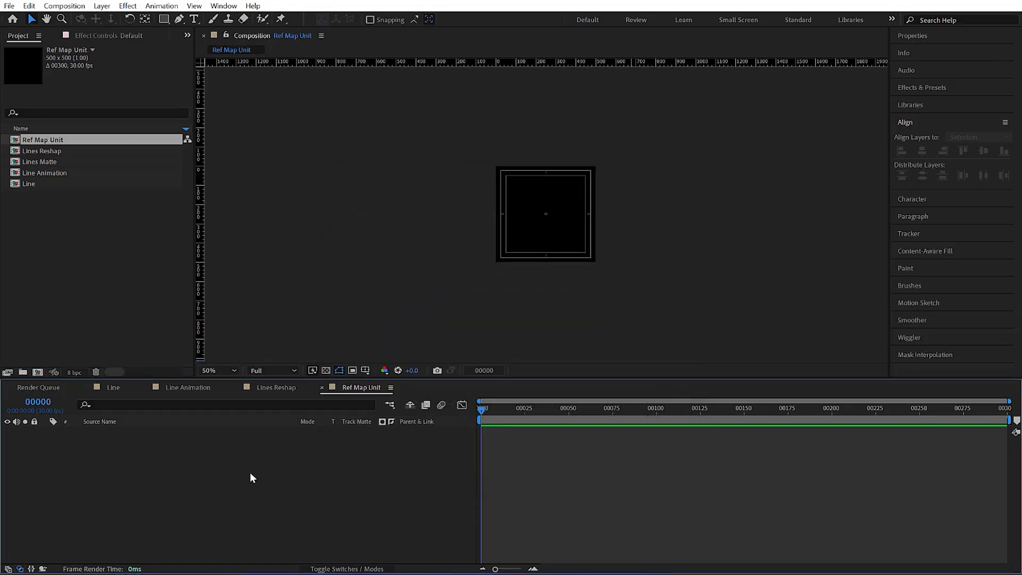
Display the proportional grid over the Ref Map Unit composition at 100% magnification
left_click(373, 371)
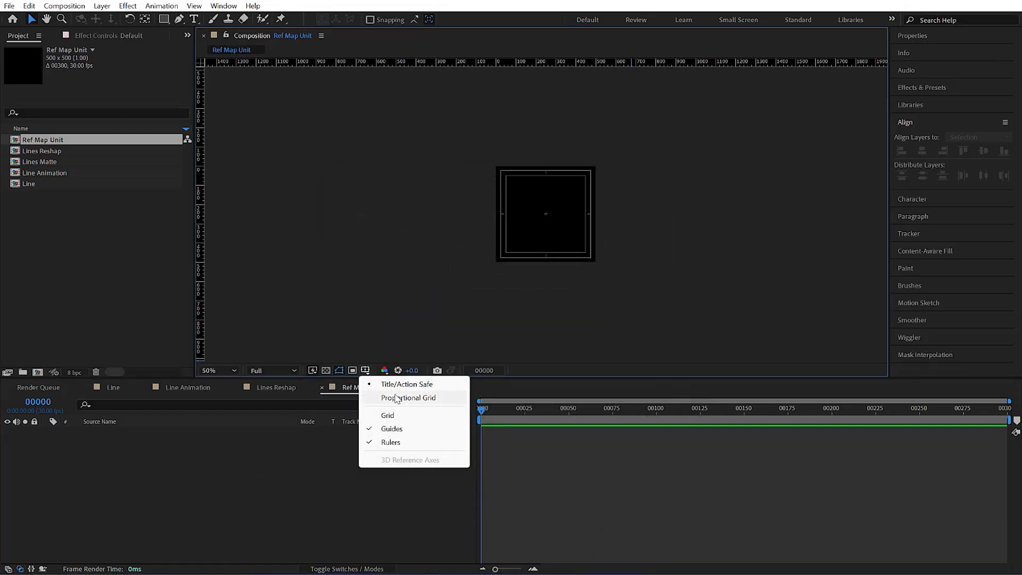
left_click(410, 398)
key("slash")
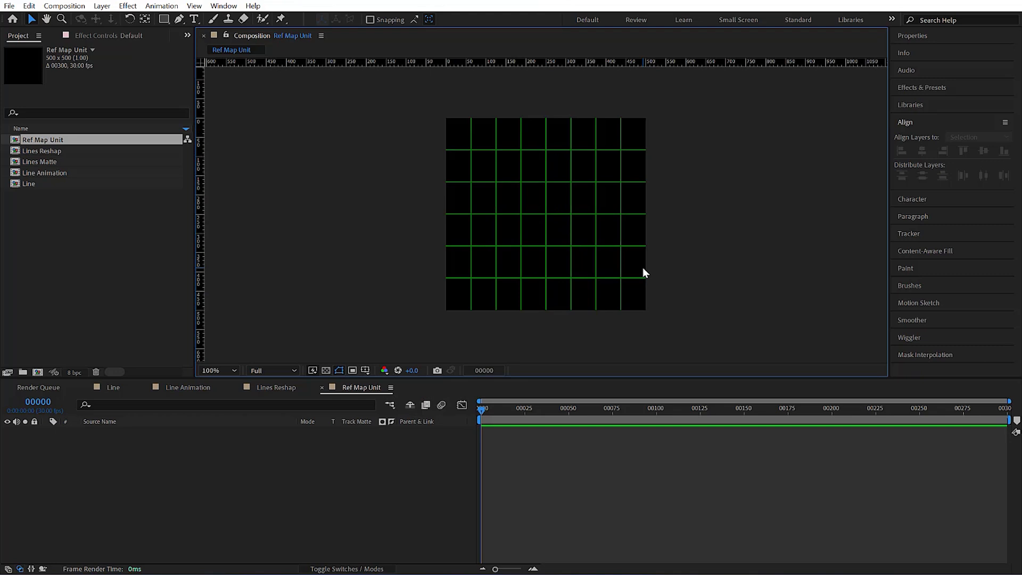
Draw a vertical rectangle about 122 x 329 px near the composition's centre, with no stroke and a solid white fill
left_click(163, 19)
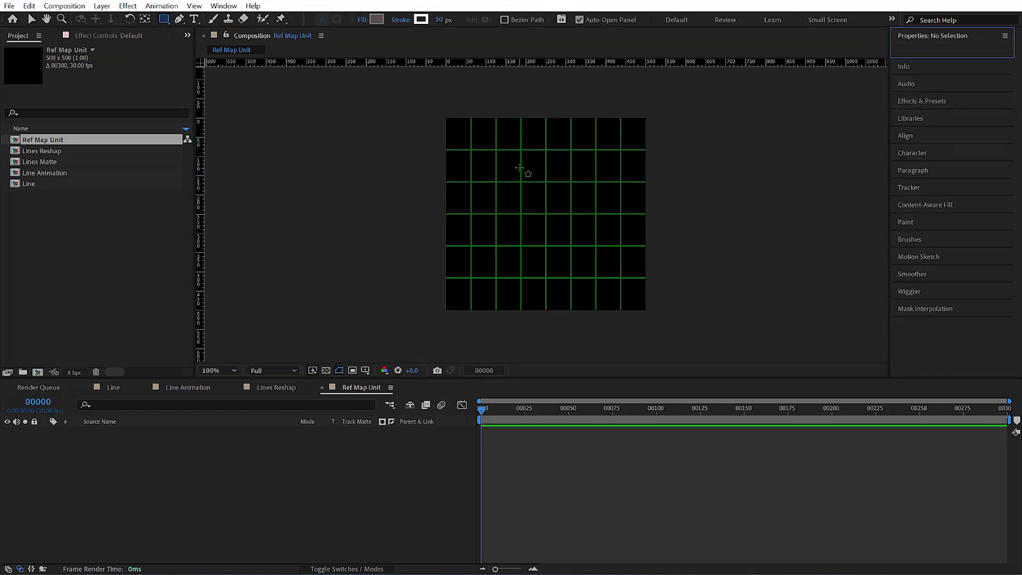
mouse_move(519, 151)
left_mouse_down()
mouse_move(567, 154)
mouse_move(568, 287)
mouse_move(569, 277)
left_mouse_up()
left_click(415, 24)
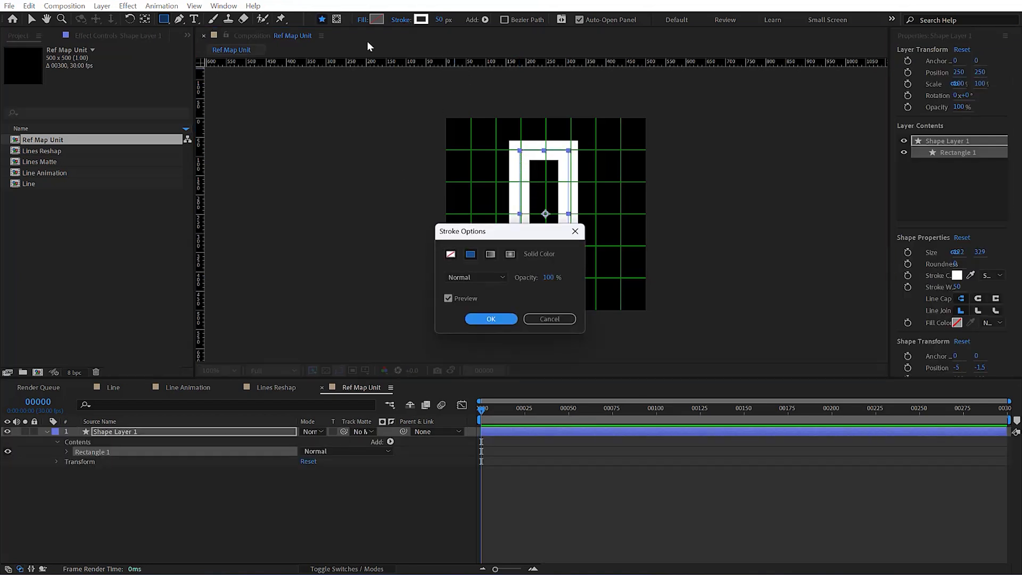
left_click(456, 257)
left_click(487, 320)
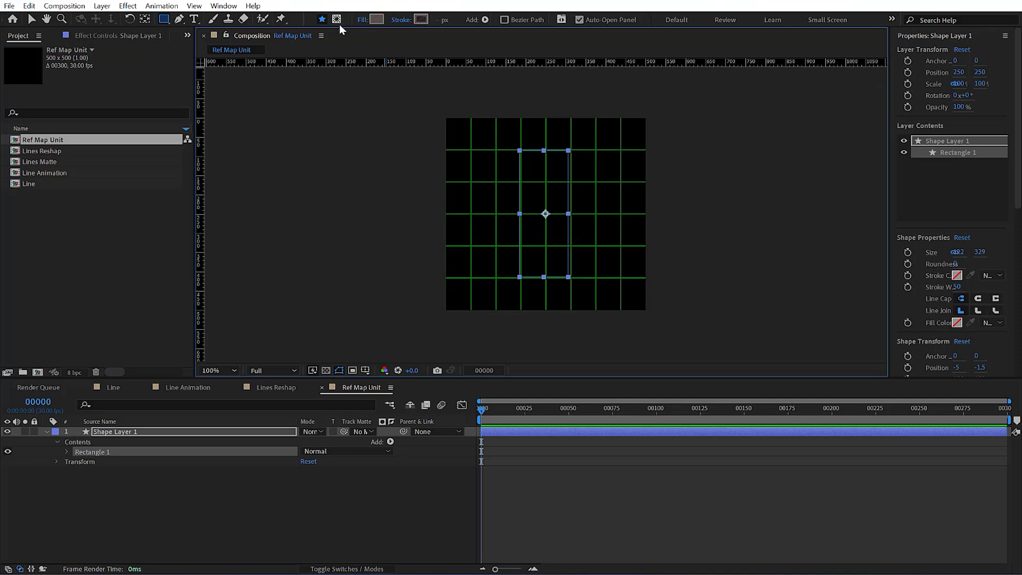
left_click(361, 20)
left_click(470, 254)
left_click(489, 321)
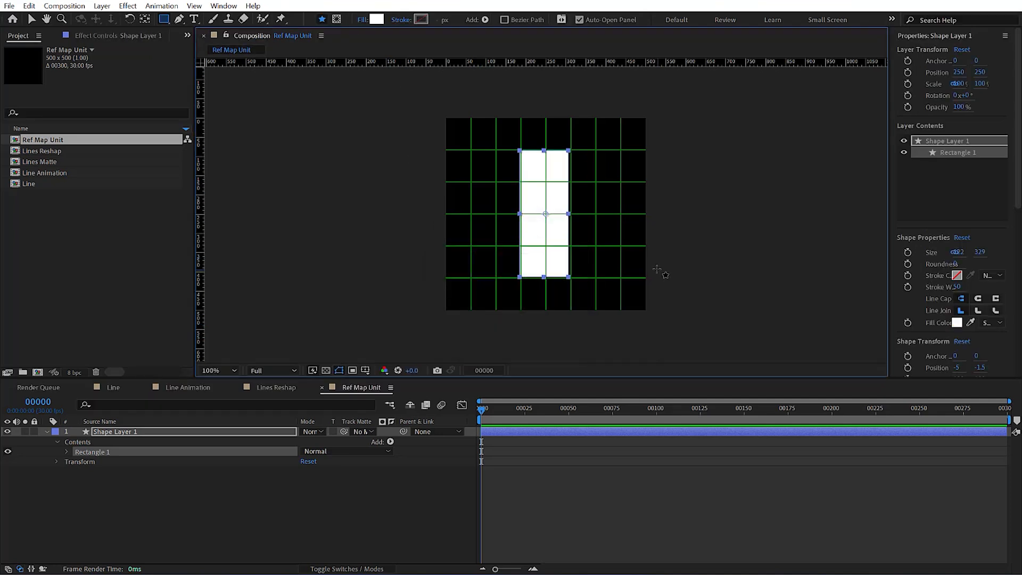
Centre the shape layer's anchor point on the rectangle and align the layer horizontally and vertically to the composition's centre
key("period")
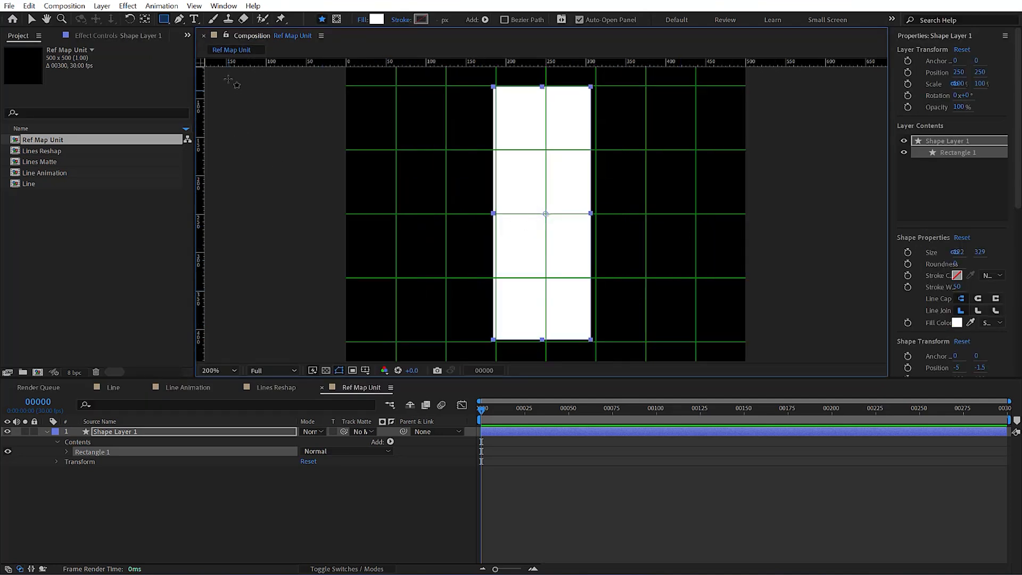
double_click(146, 20)
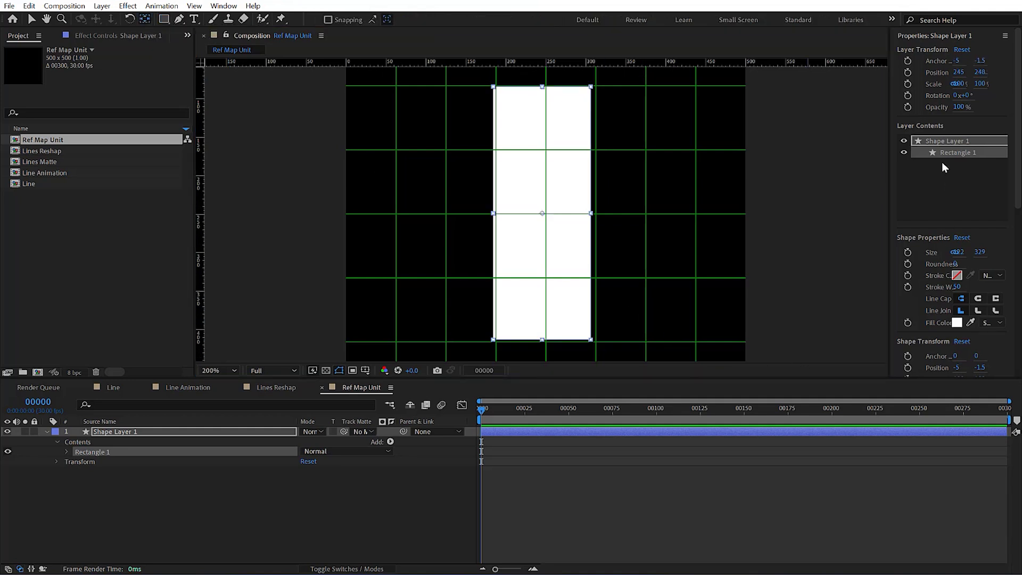
scroll(929, 242, "down", 5)
left_click(913, 200)
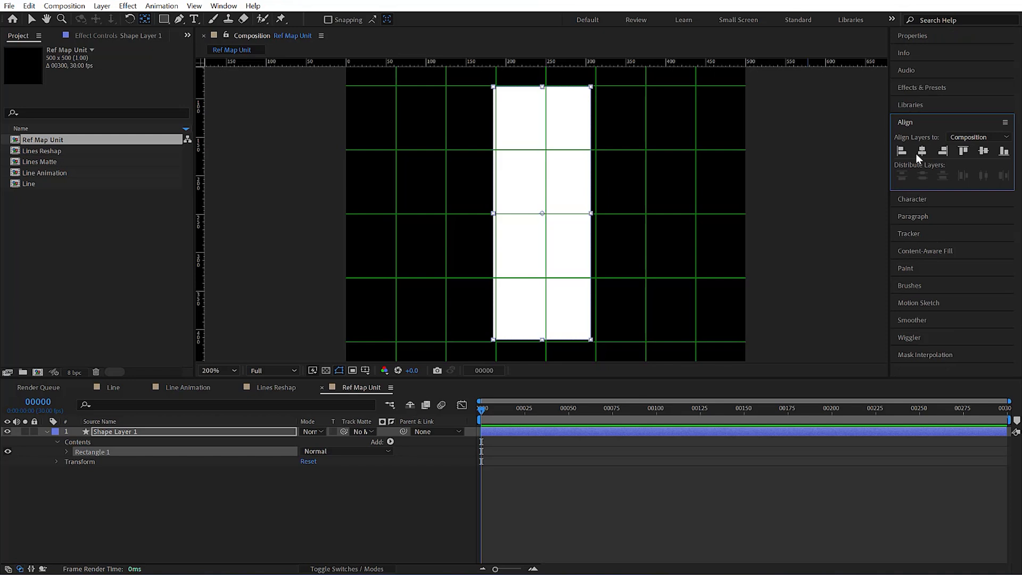
left_click(918, 155)
left_click(984, 153)
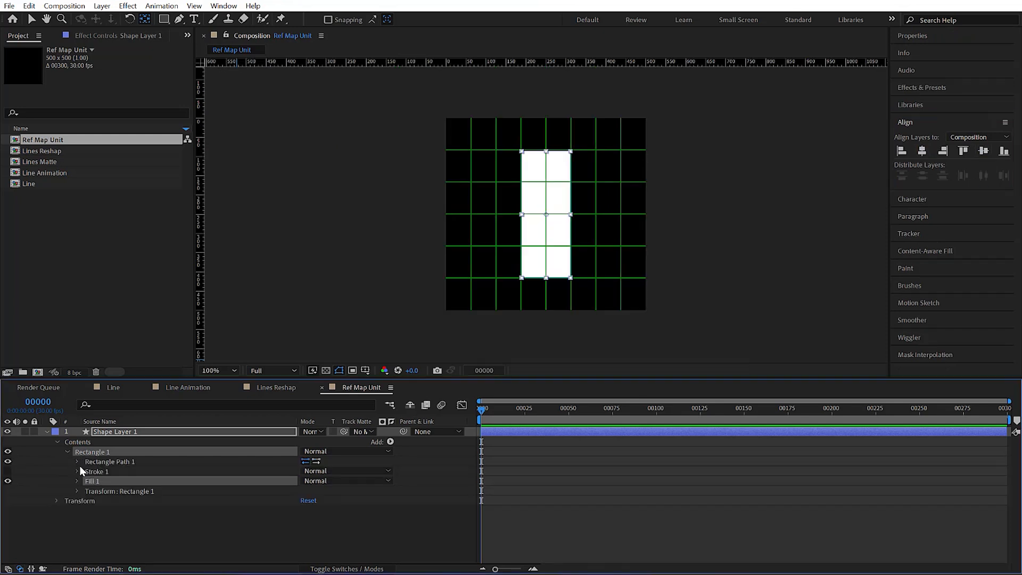
Set the rectangle path's height to 278 at a width of 122, and collapse the shape layer's properties
left_click(78, 463)
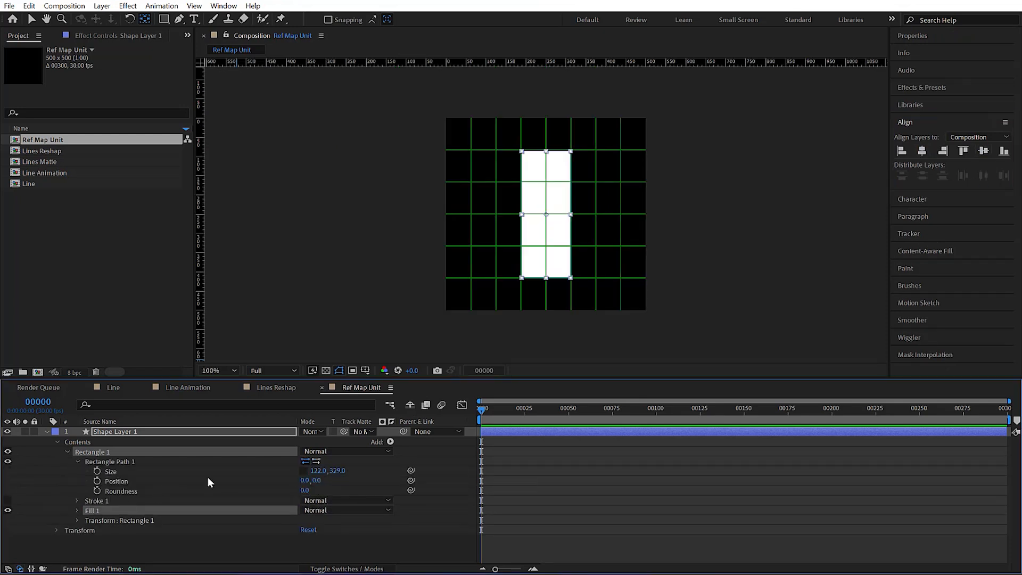
left_click_drag(337, 471, 309, 471)
mouse_move(313, 470)
left_mouse_down()
mouse_move(298, 471)
mouse_move(309, 471)
left_mouse_up()
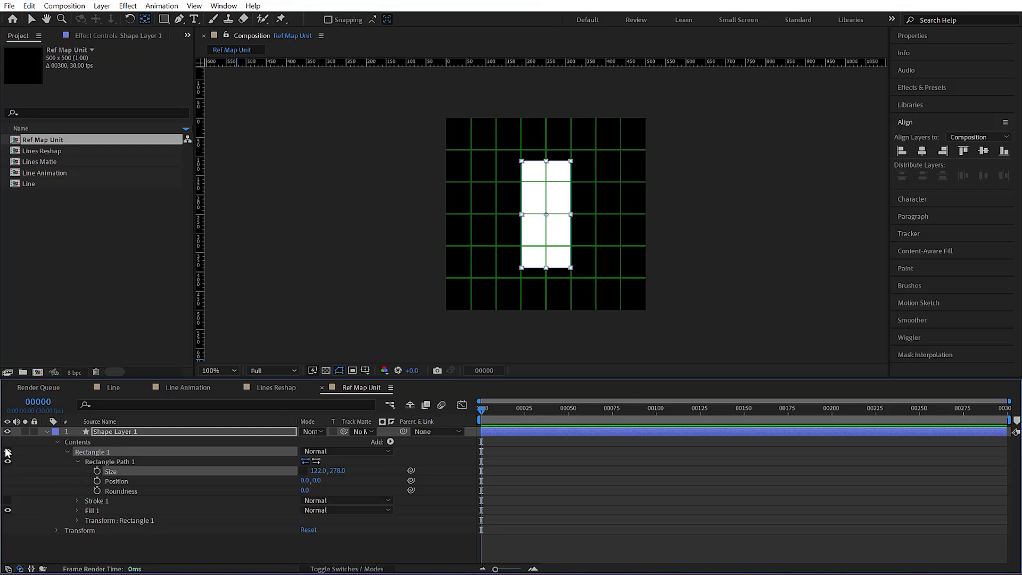
left_click(47, 431)
left_click(151, 432)
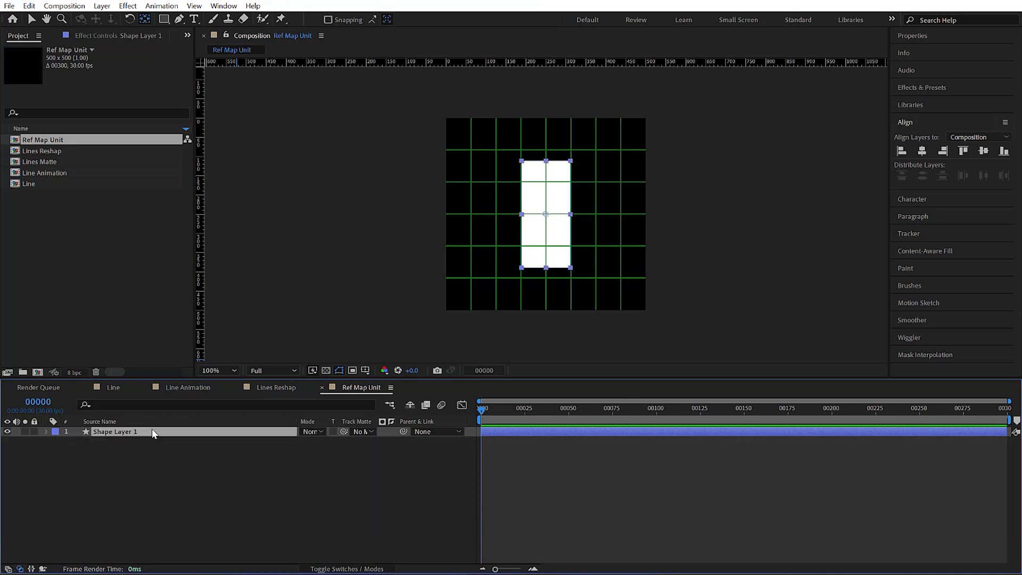
Duplicate the white rectangle layer and move the copy to position 502, 250, straddling the composition's right edge
key("ctrl+d")
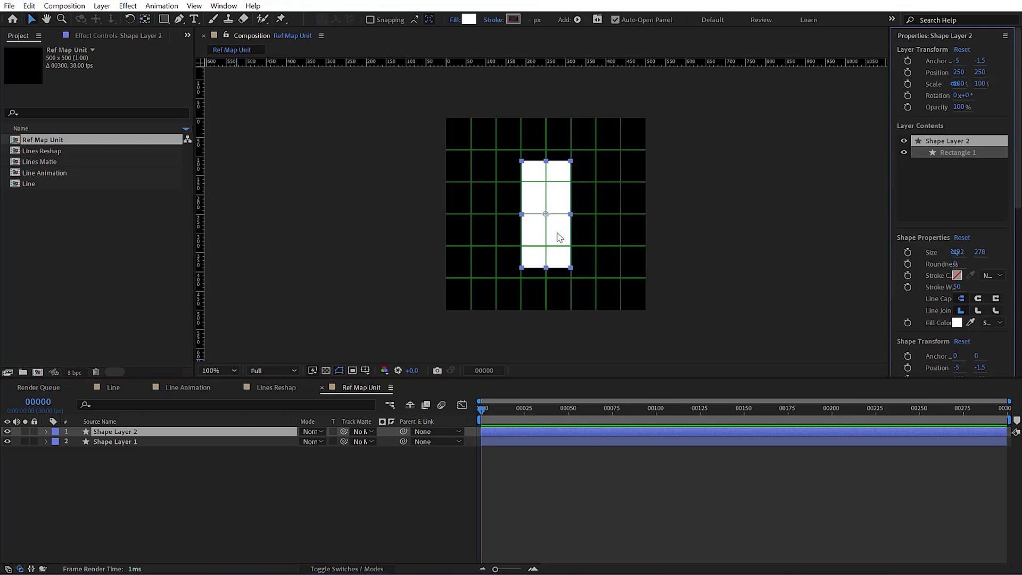
left_click_drag(557, 235, 660, 235)
key("Return")
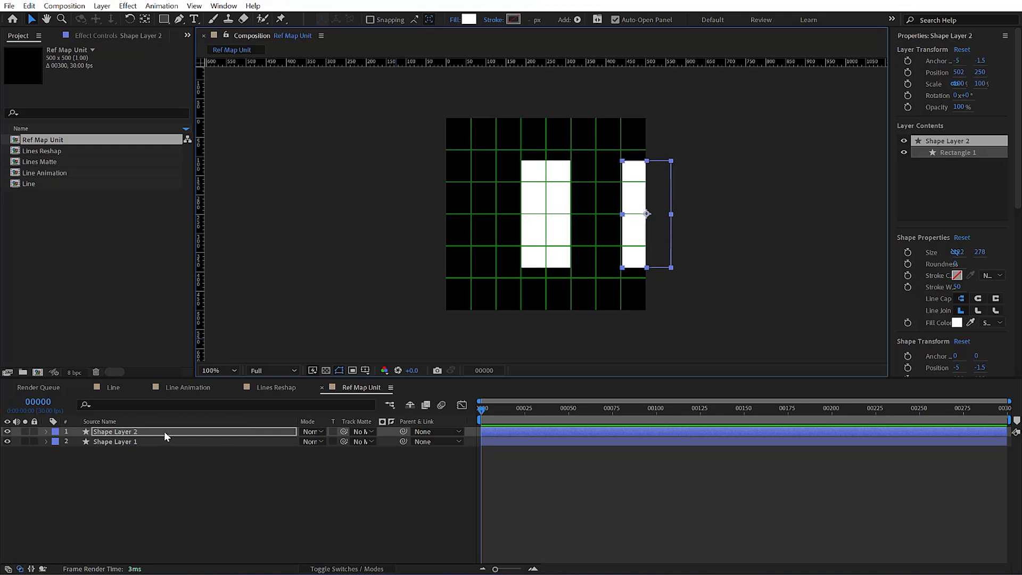
Duplicate the right-edge rectangle layer and move the copy horizontally to position 1, 250 on the composition's left edge
key("Return")
key("ctrl+d")
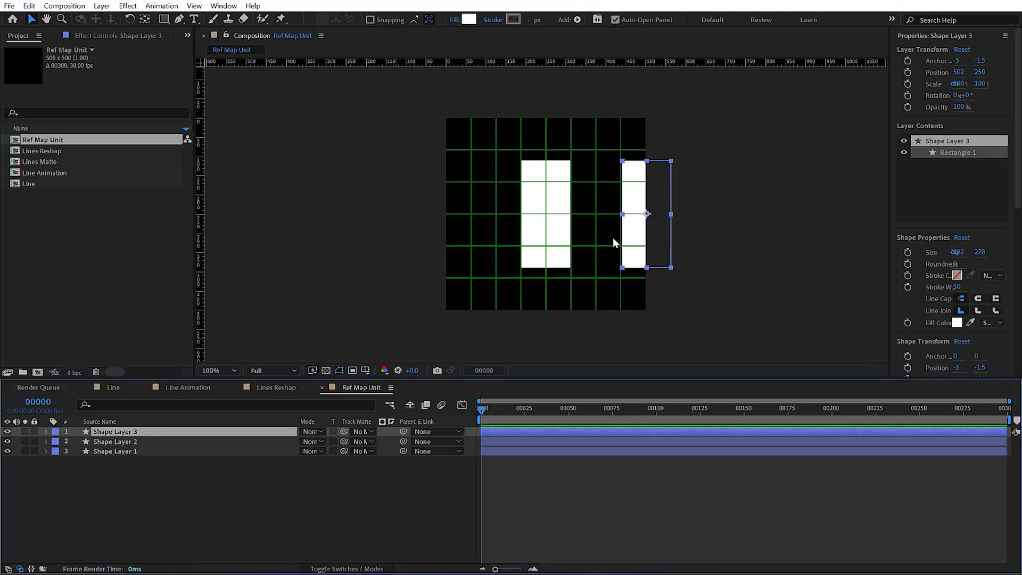
key("shift+Left")
key("shift+Left")
key("shift+Left")
key("shift+Left")
key("shift+Left")
key("shift+Left")
key("shift+Left")
key("shift+Left")
key("shift+Left")
key("shift+Left")
key("shift+Left")
key("shift+Left")
key("shift+Left")
key("shift+Left")
key("shift+Left")
key("shift+Left")
key("shift+Left")
key("shift+Left")
key("shift+Left")
key("shift+Left")
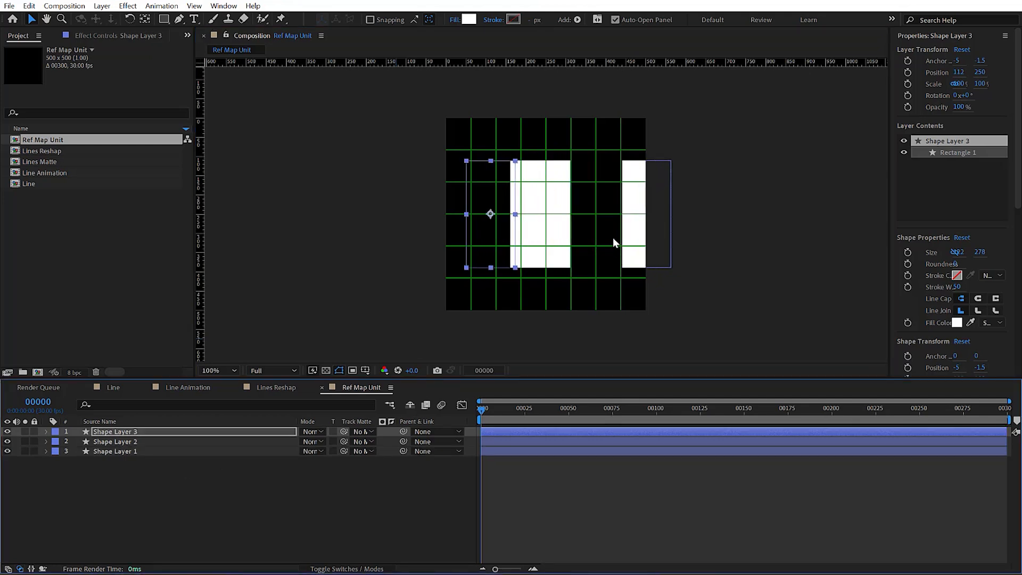
key("shift+Left")
key("shift+Left")
key("shift+Left")
key("shift+Left")
key("shift+Left")
key("shift+Left")
key("shift+Left")
key("shift+Left")
key("shift+Left")
key("shift+Left")
key("shift+Left")
key("Left")
Draw two white ellipses in Shape Layer 3, about 419 x 149 px across the composition's top edge and 372 x 138 px across its bottom edge
right_click(293, 549)
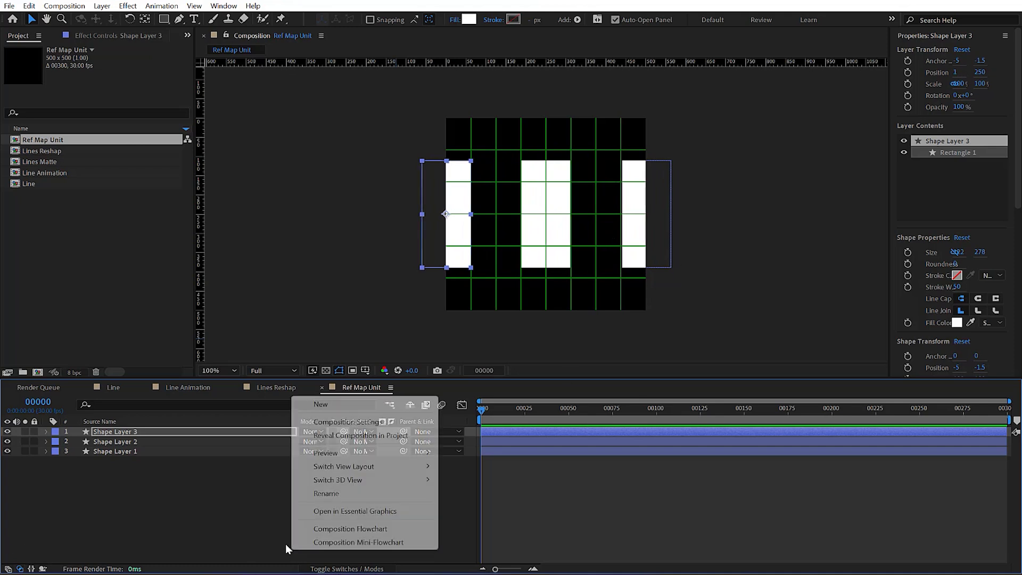
mouse_move(351, 406)
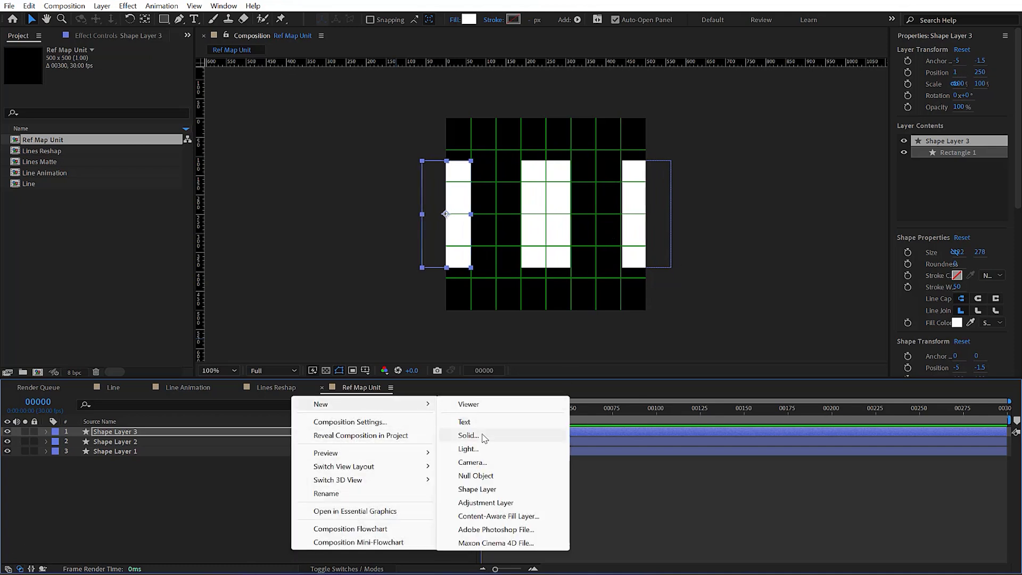
left_click_drag(164, 24, 232, 44)
left_click_drag(464, 83, 631, 140)
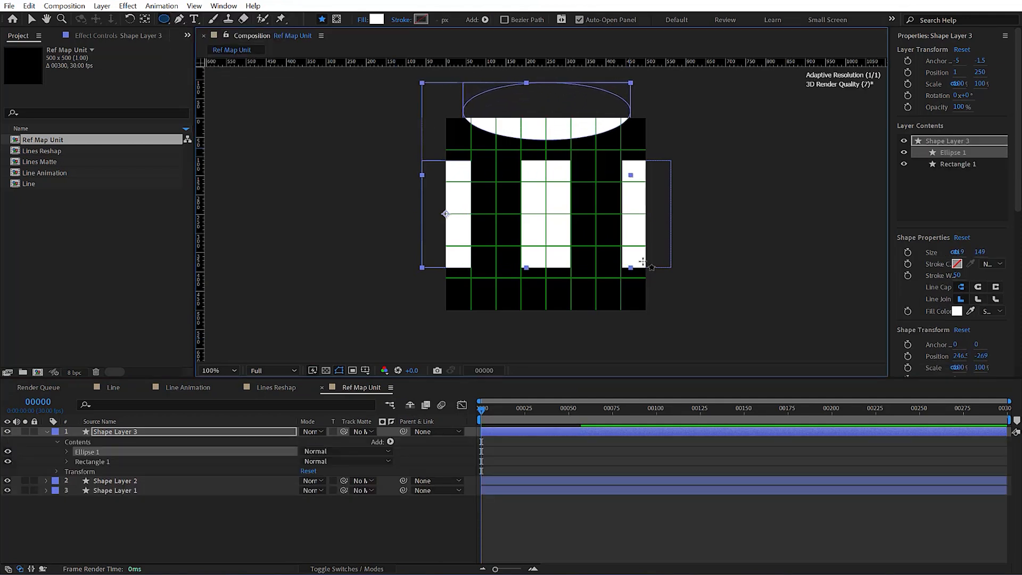
left_click_drag(622, 342, 473, 288)
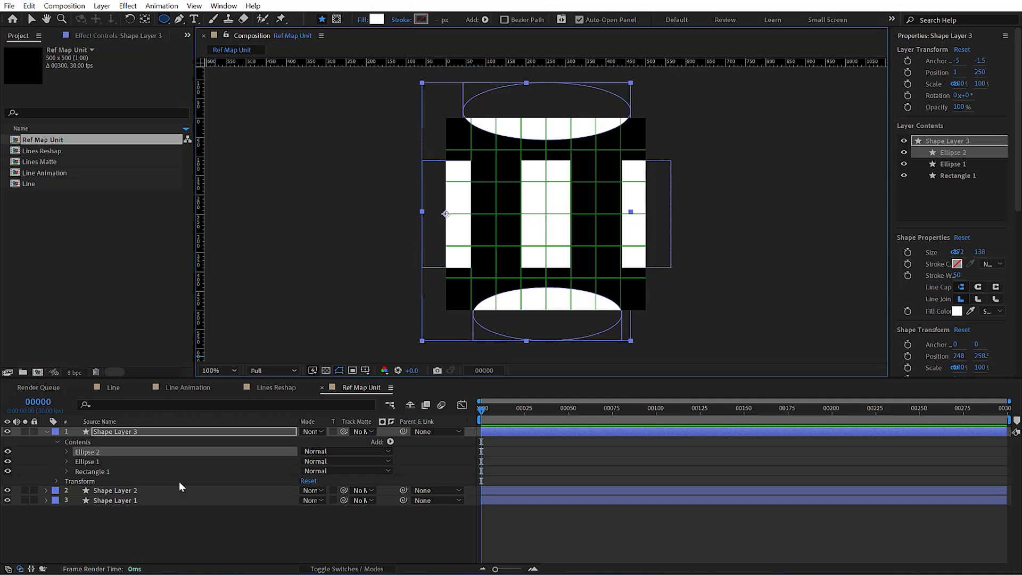
Apply Fast Box Blur to Shape Layer 3 with a blur radius of 37
left_click(115, 434)
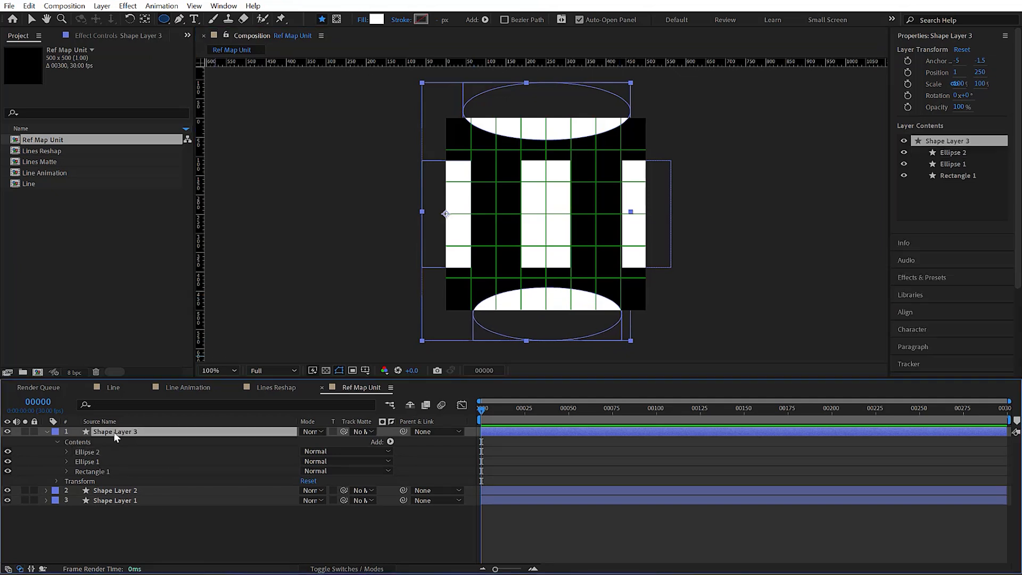
key("ctrl+space")
type("fast")
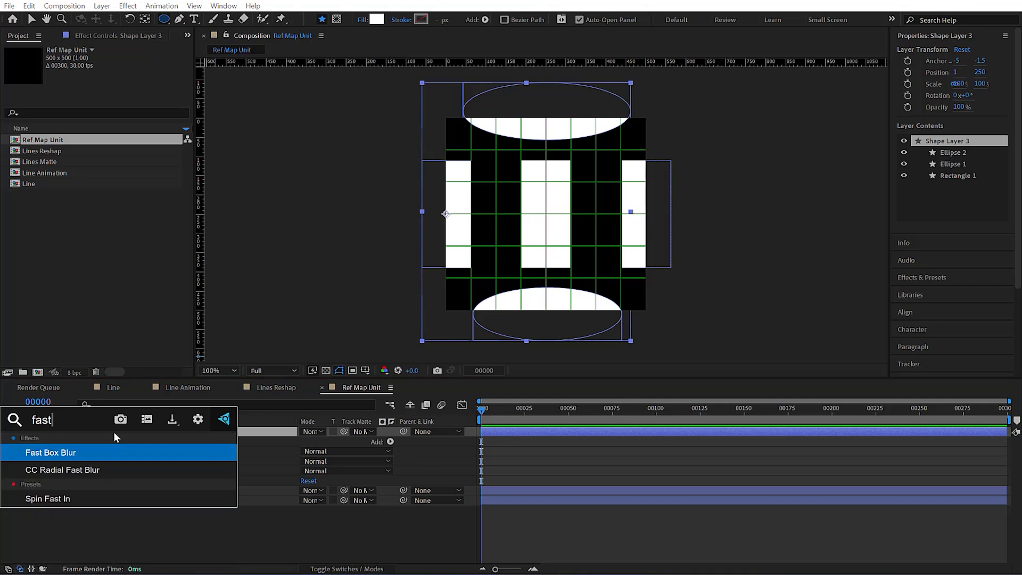
key("Return")
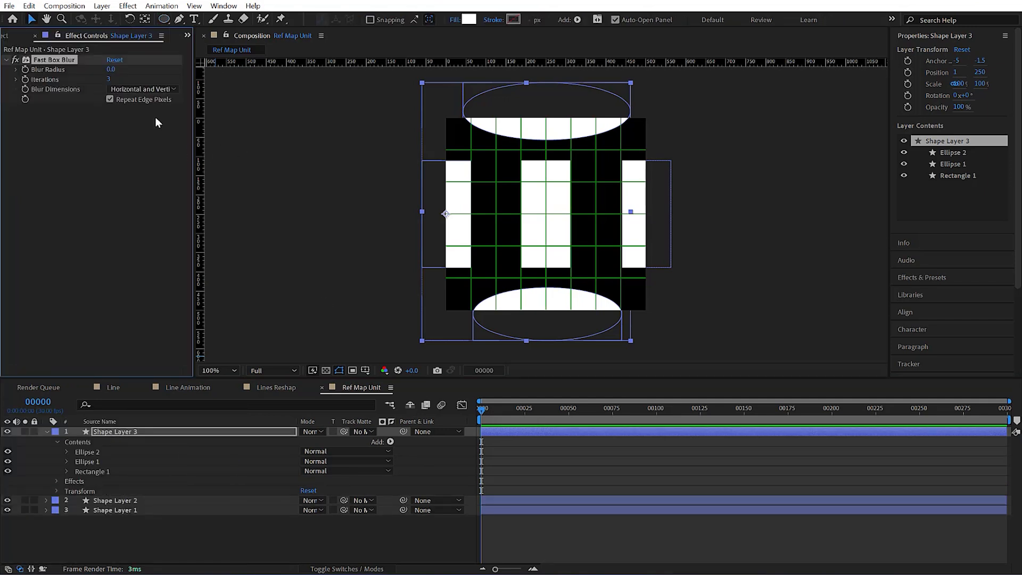
left_click_drag(110, 73, 130, 73)
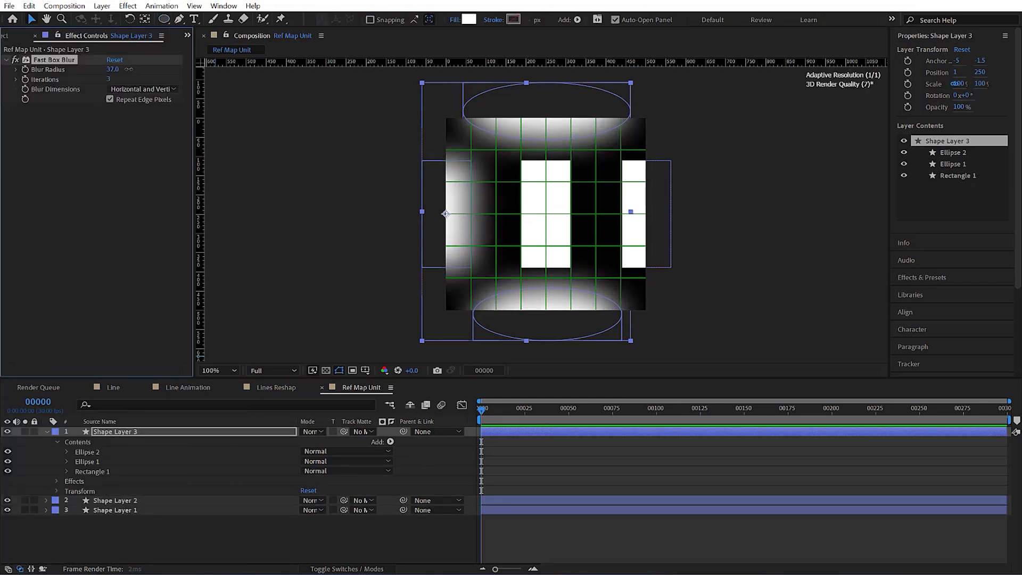
Copy the Fast Box Blur effect from Shape Layer 3 and paste it onto Shape Layer 2
left_click(126, 500)
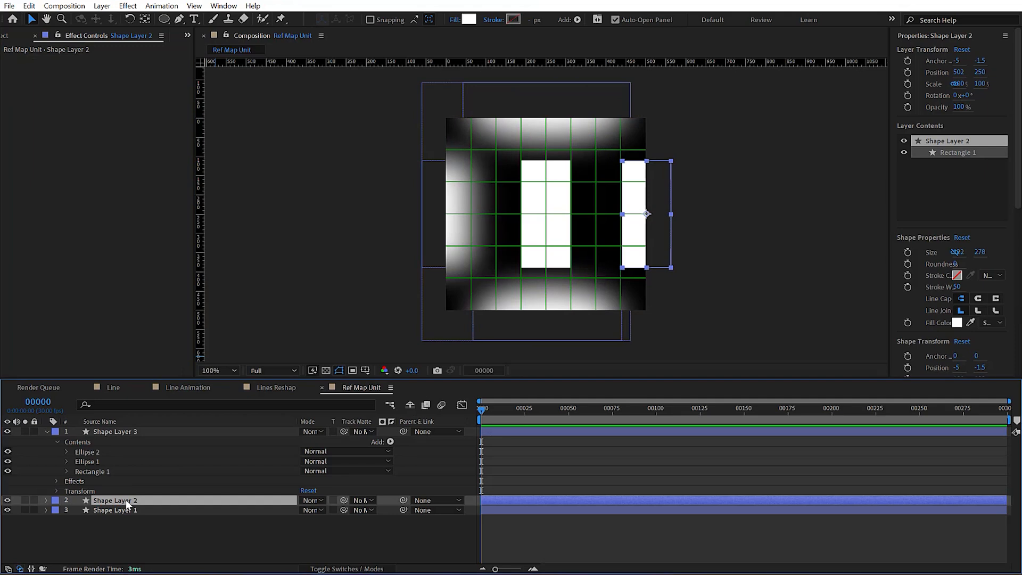
left_click(114, 432)
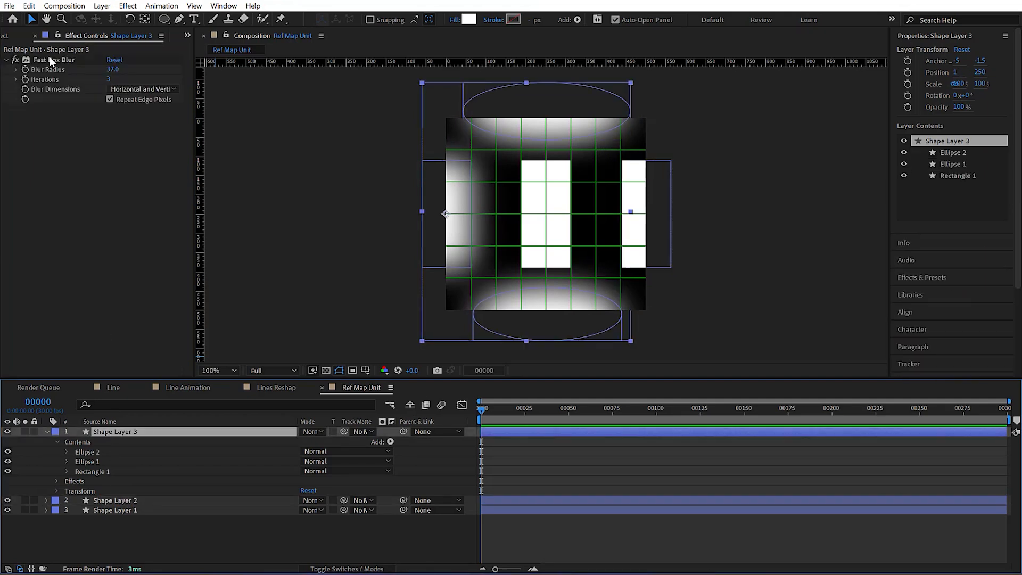
left_click(183, 273)
left_click(114, 501)
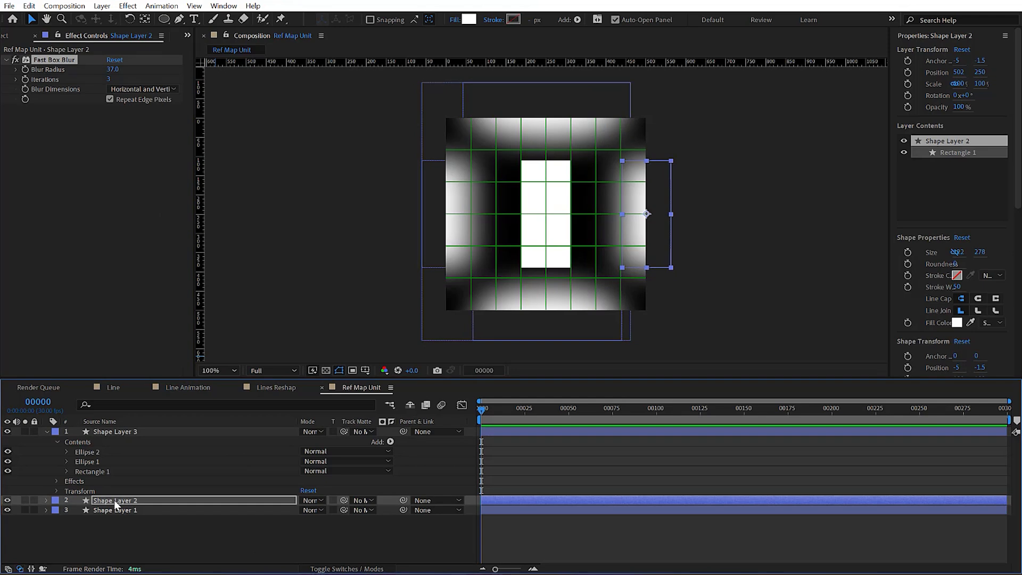
Paste the Fast Box Blur onto Shape Layer 1, set its blur radius to 10, and collapse Shape Layer 3's properties
left_click(124, 513)
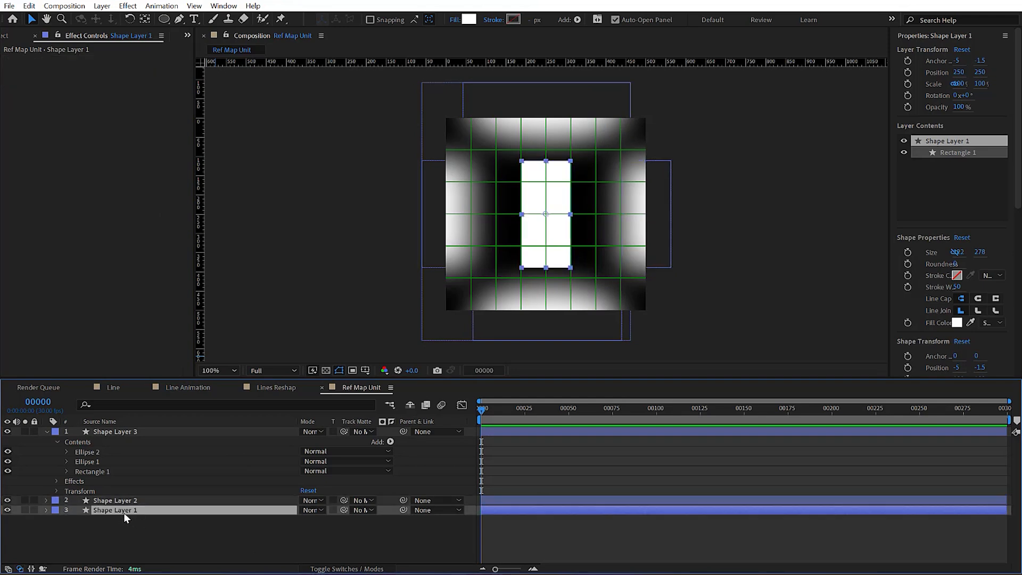
key("ctrl+space")
left_click(235, 518)
left_click(230, 513)
key("ctrl+v")
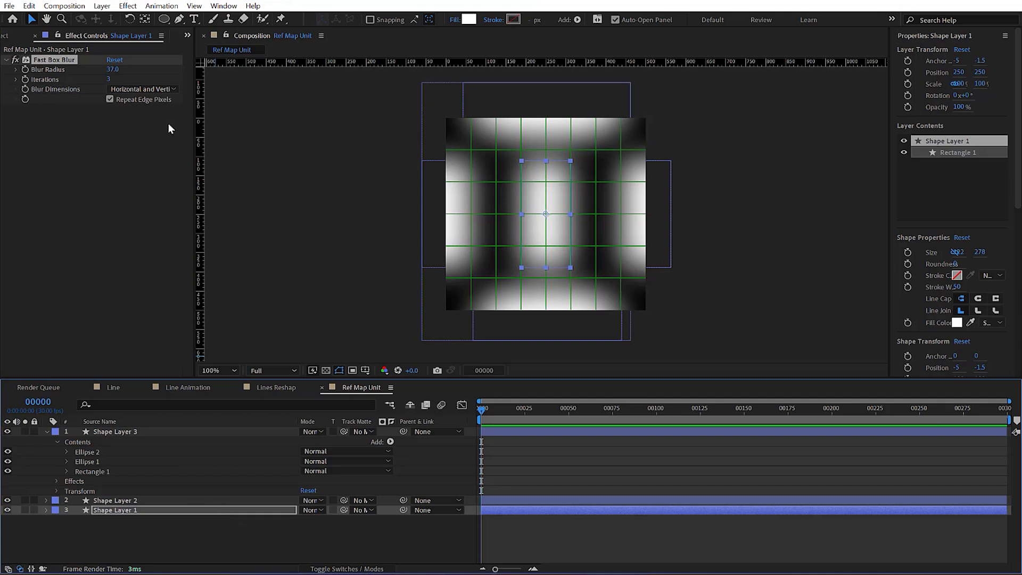
left_click_drag(111, 69, 96, 69)
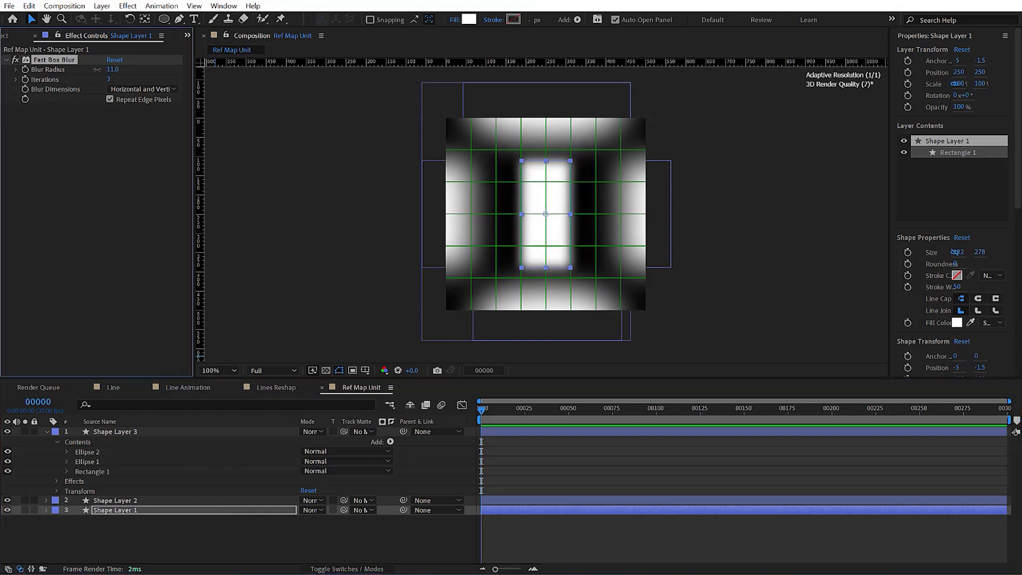
left_click(47, 432)
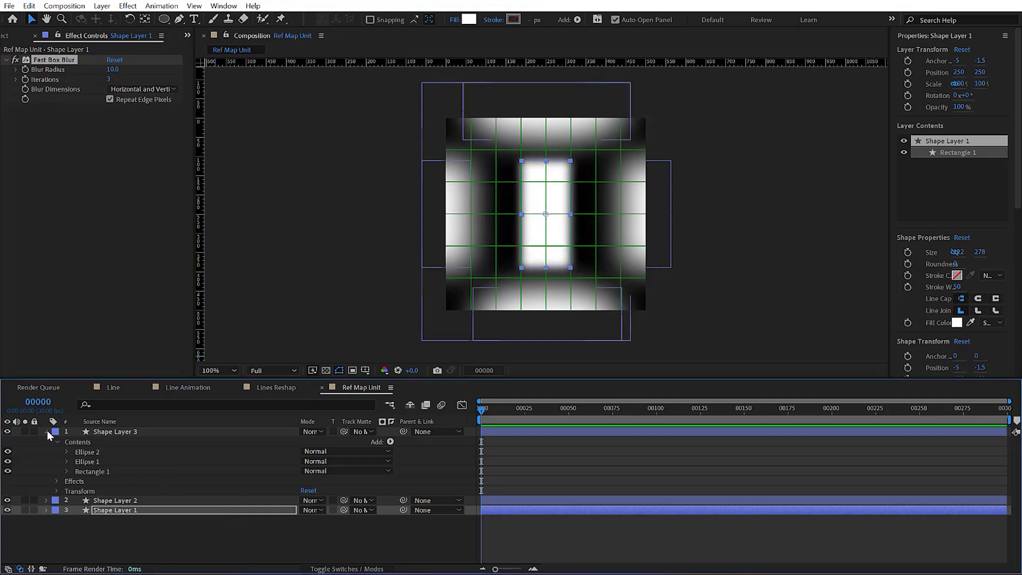
Create a dark gray solid and place it beneath all the shape layers in Ref Map Unit
right_click(203, 335)
mouse_move(267, 342)
left_click(376, 373)
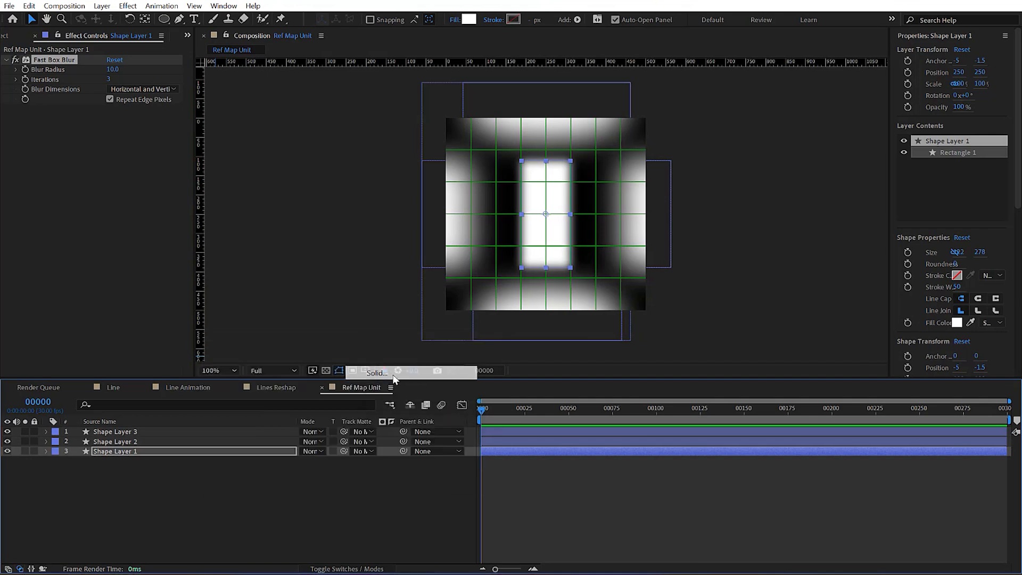
left_click(503, 359)
left_click_drag(195, 440, 199, 457)
left_click(466, 339)
left_click(554, 391)
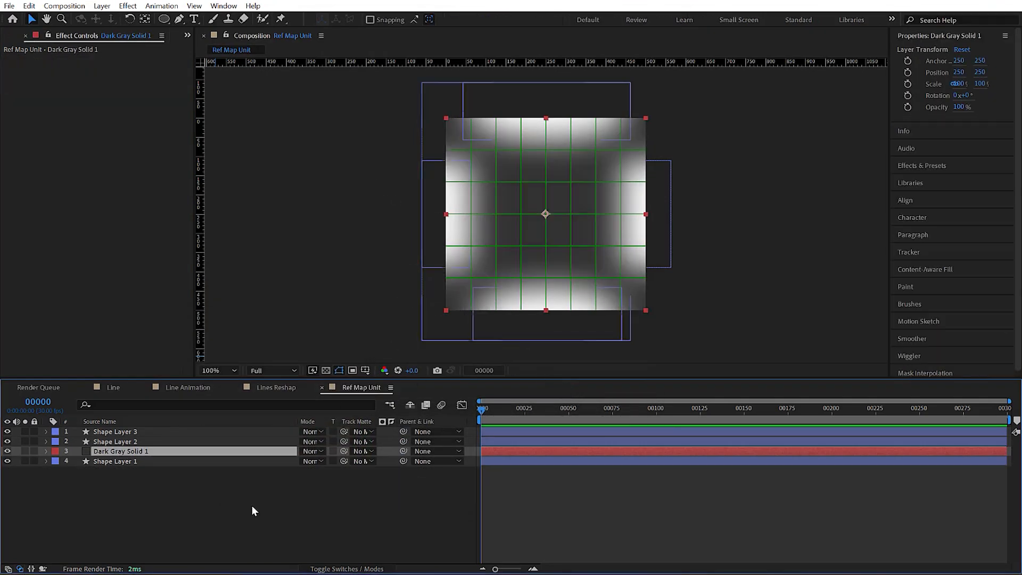
left_click(296, 548)
left_click_drag(131, 452, 132, 508)
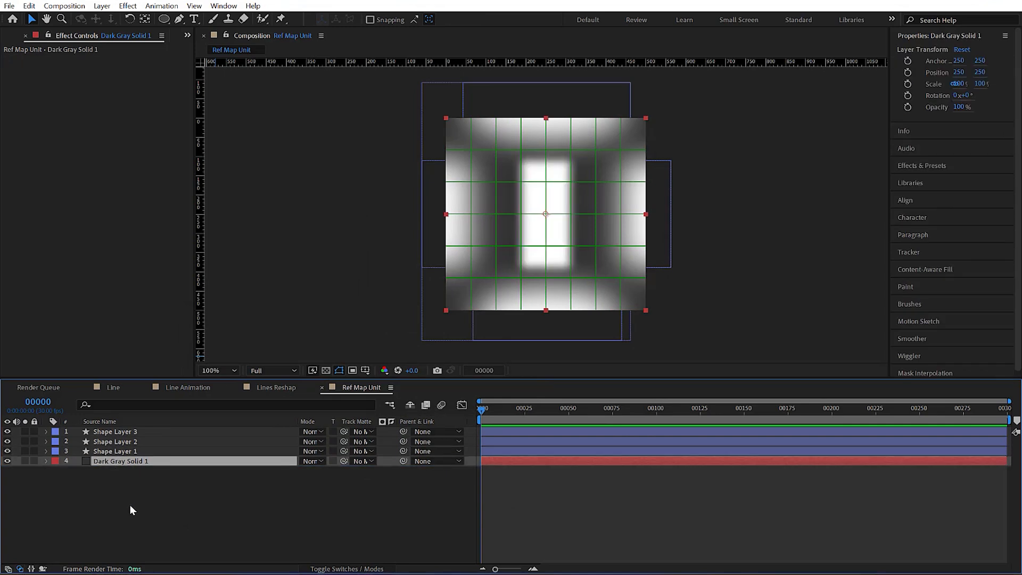
Create a new composition from Ref Map Unit in the project and rename it Ref Map
left_click(8, 37)
left_click_drag(43, 150, 37, 372)
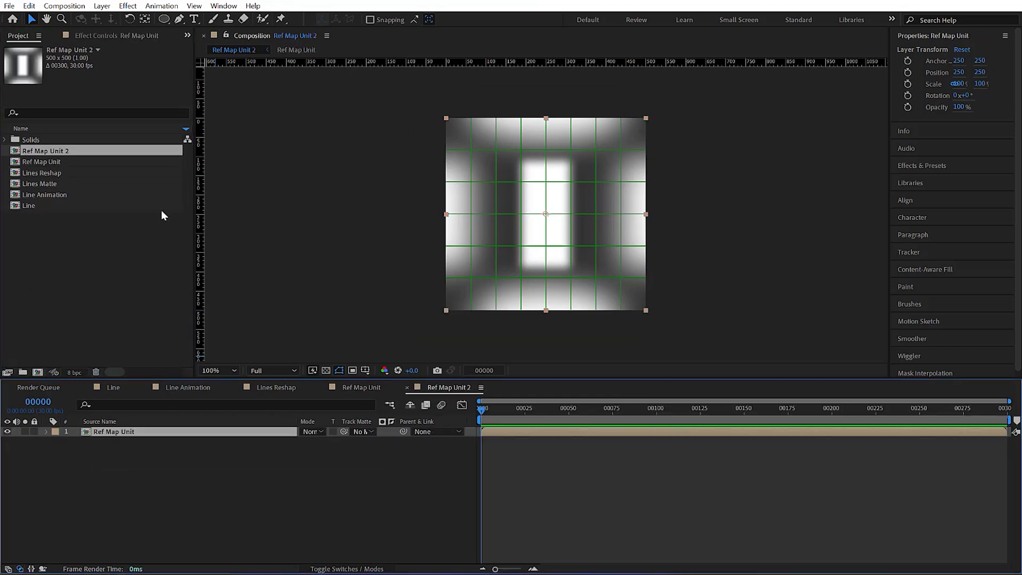
key("ctrl+k")
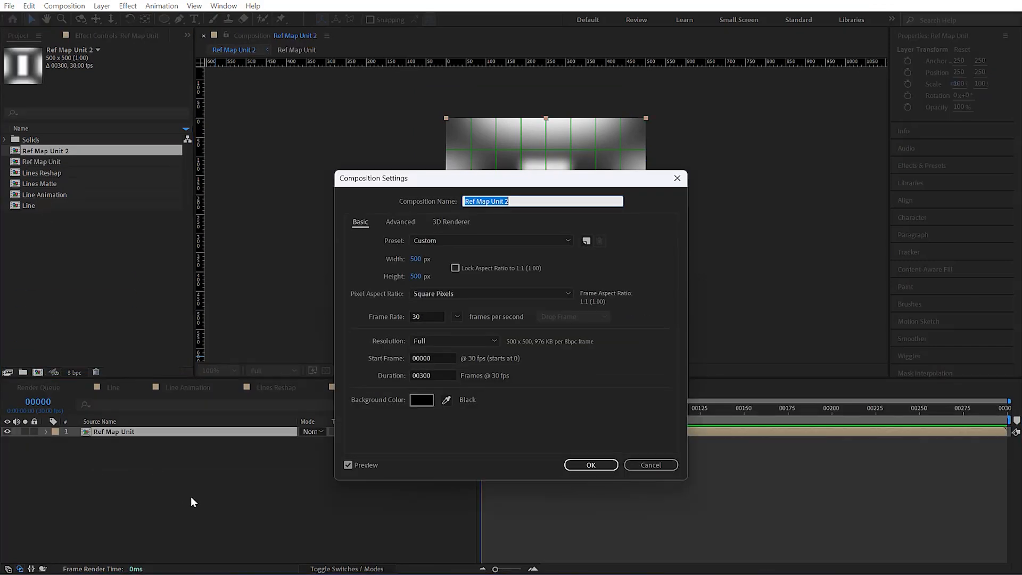
left_click(536, 201)
key("BackSpace")
key("BackSpace")
key("BackSpace")
key("BackSpace")
key("BackSpace")
key("BackSpace")
key("BackSpace")
key("Return")
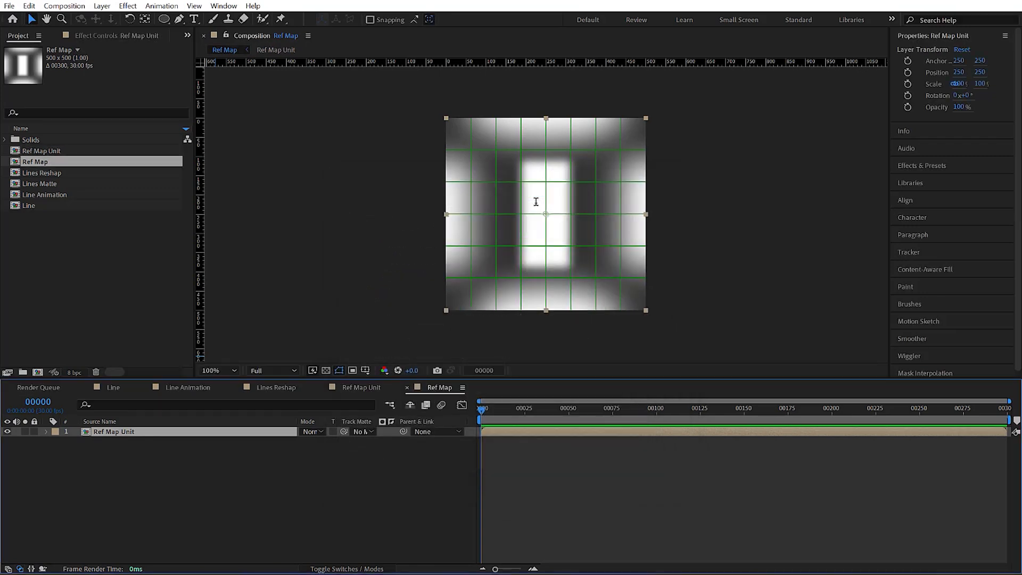
Set the Ref Map composition's size to 1920 x 1080 px
left_click(340, 519)
key("ctrl+k")
left_click(416, 259)
type("1920")
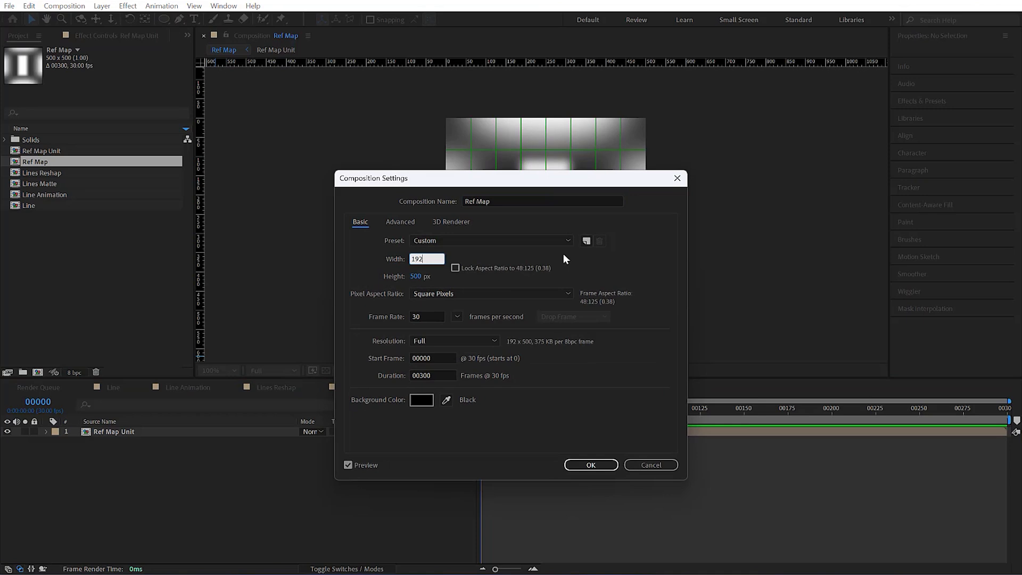
left_click(415, 276)
type("1080")
key("Return")
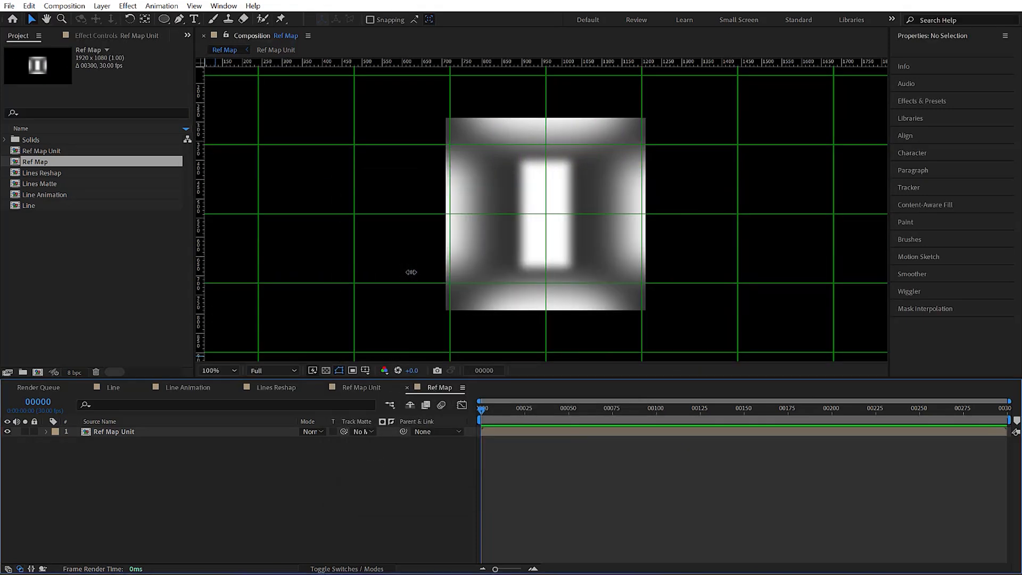
Apply Motion Tile to the Ref Map Unit layer with output width 420, output height 350 and mirrored edges
key("comma")
left_click(169, 429)
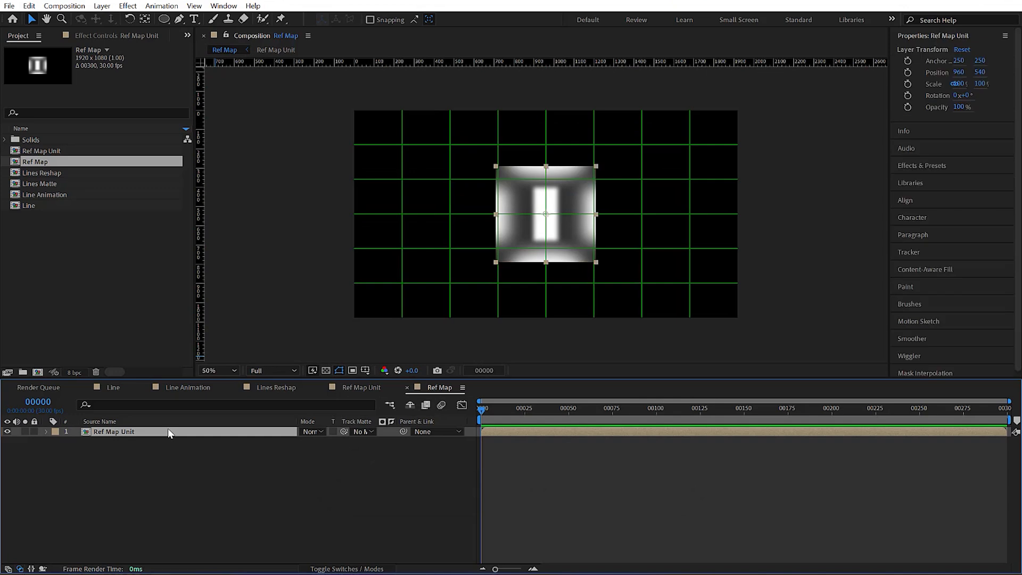
key("ctrl+space")
type("moti")
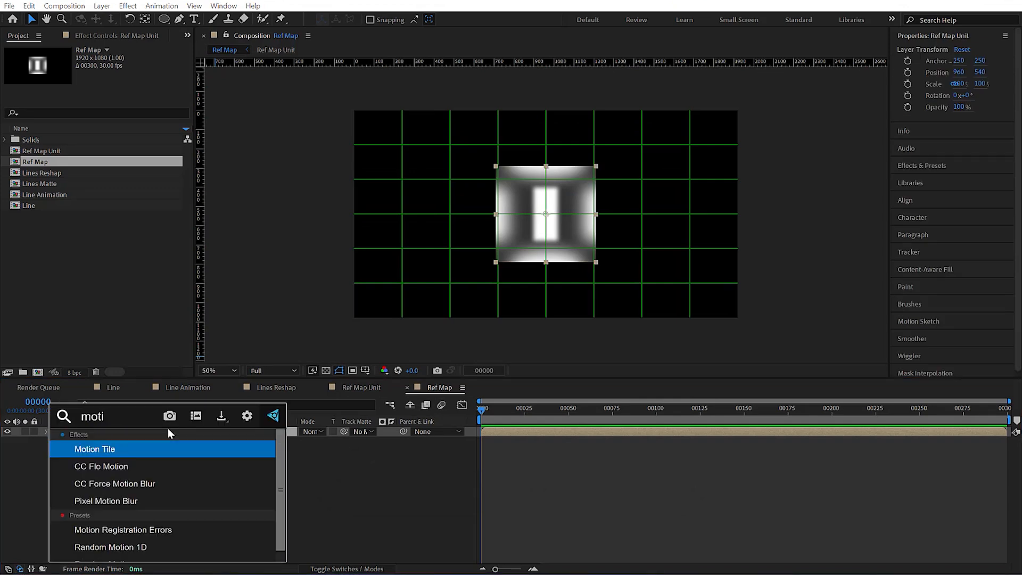
key("Return")
left_click_drag(114, 99, 263, 99)
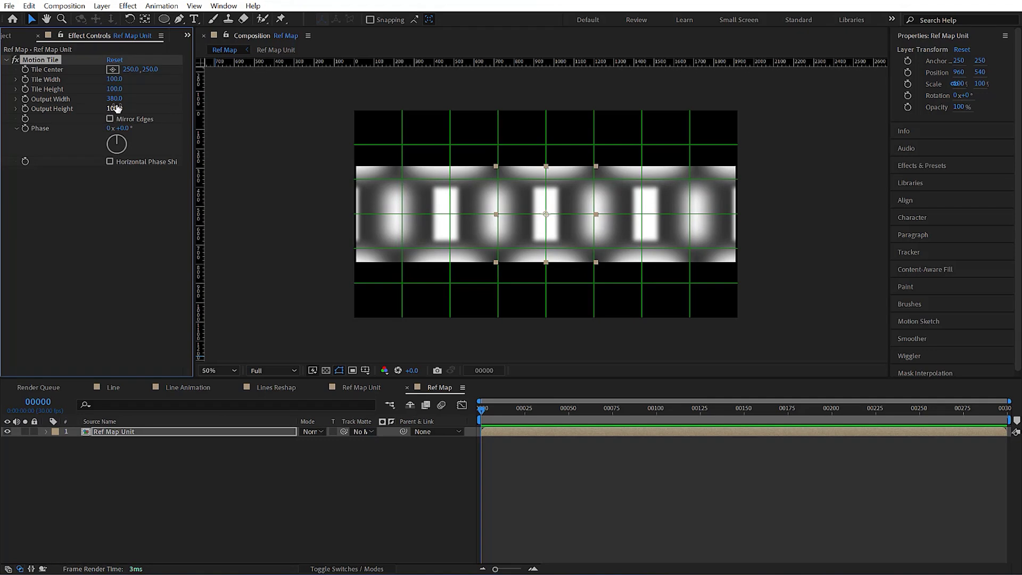
mouse_move(114, 99)
left_mouse_down()
mouse_move(135, 99)
mouse_move(119, 109)
mouse_move(128, 109)
left_mouse_up()
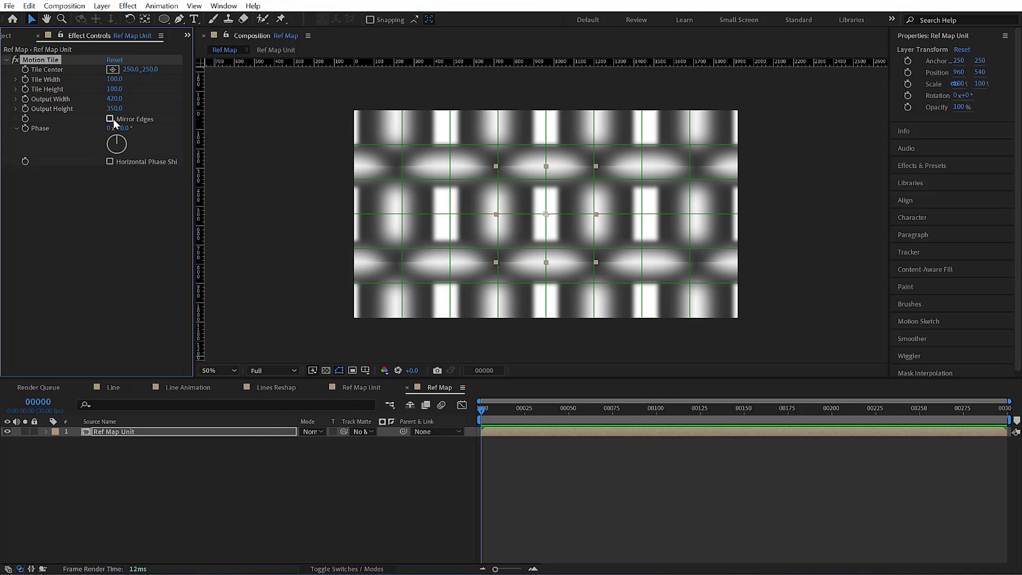
left_click(110, 119)
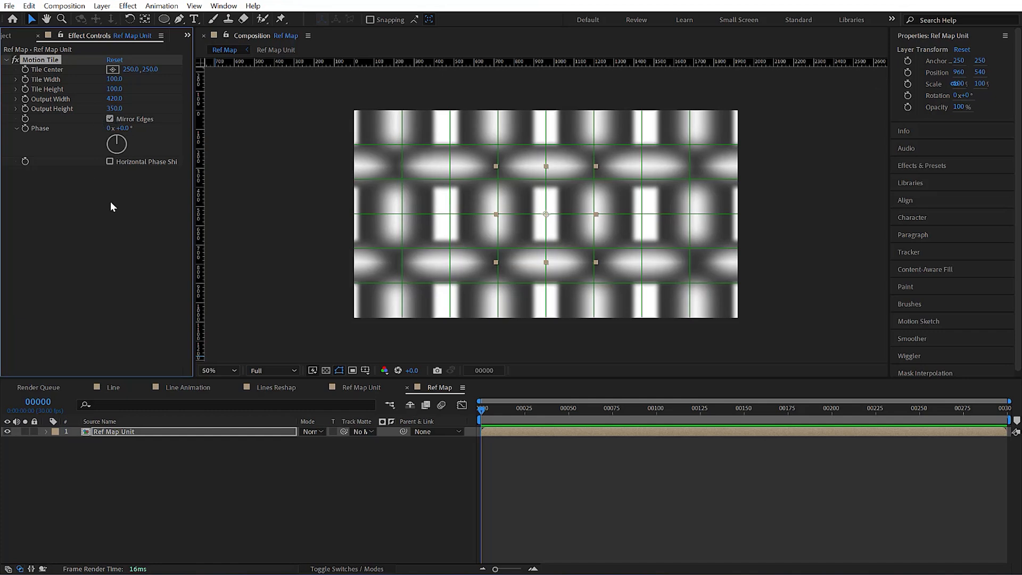
Scale the Ref Map Unit layer to 157% in the Ref Map composition
left_click(125, 432)
key("s")
left_click_drag(343, 442, 377, 440)
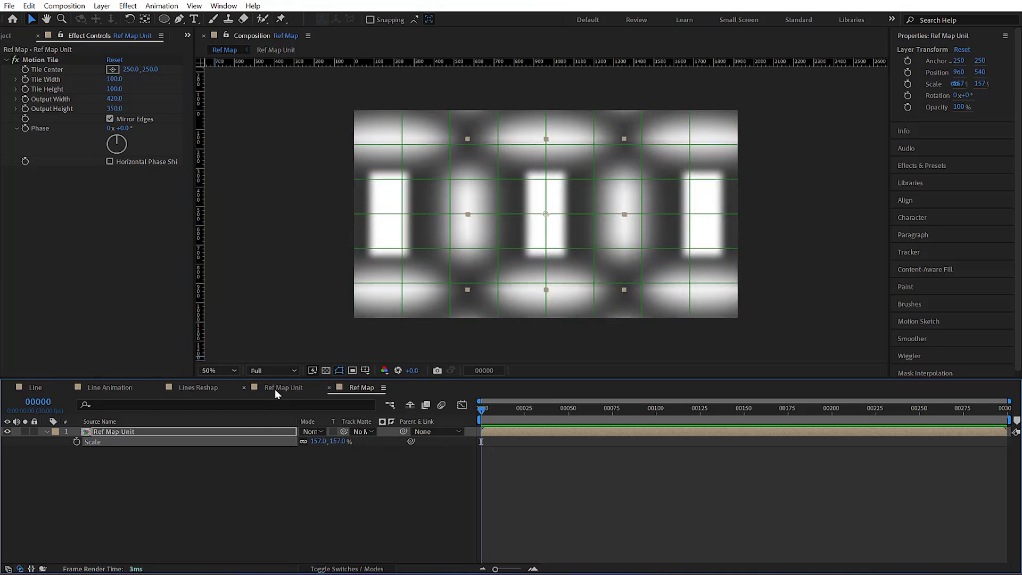
Rename the Lines Reshap composition as Look A
left_click(275, 389)
left_click(199, 387)
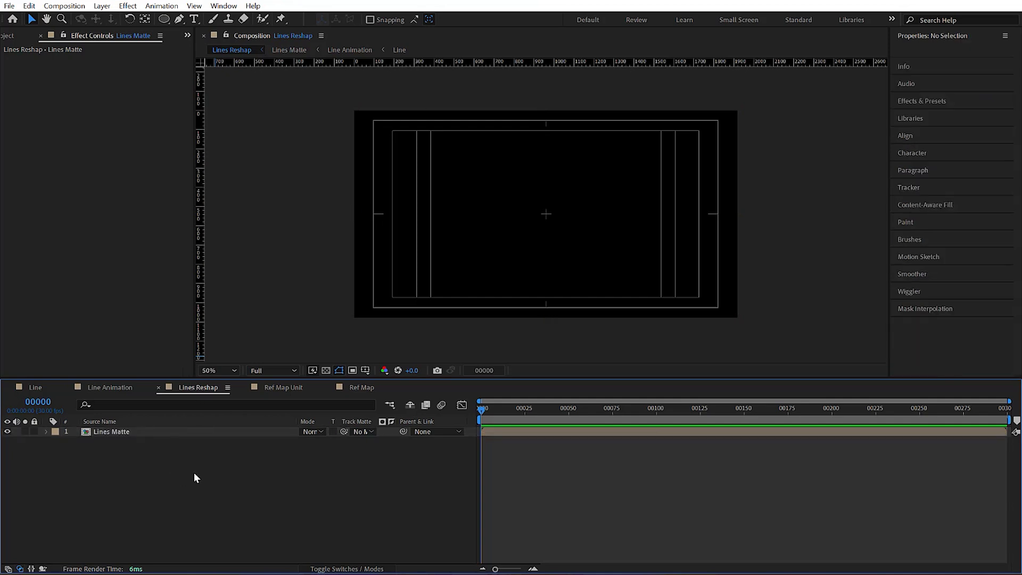
key("ctrl+k")
left_click(546, 200)
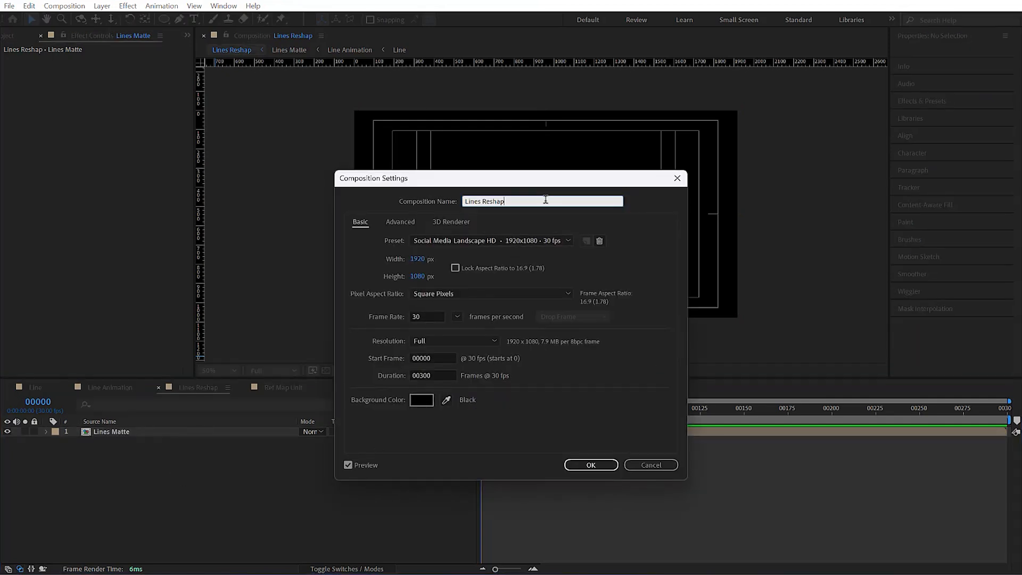
key("shift+Right")
key("shift+Right")
key("shift+Right")
key("shift+Right")
key("shift+Right")
key("ctrl+a")
type("Look")
key("Return")
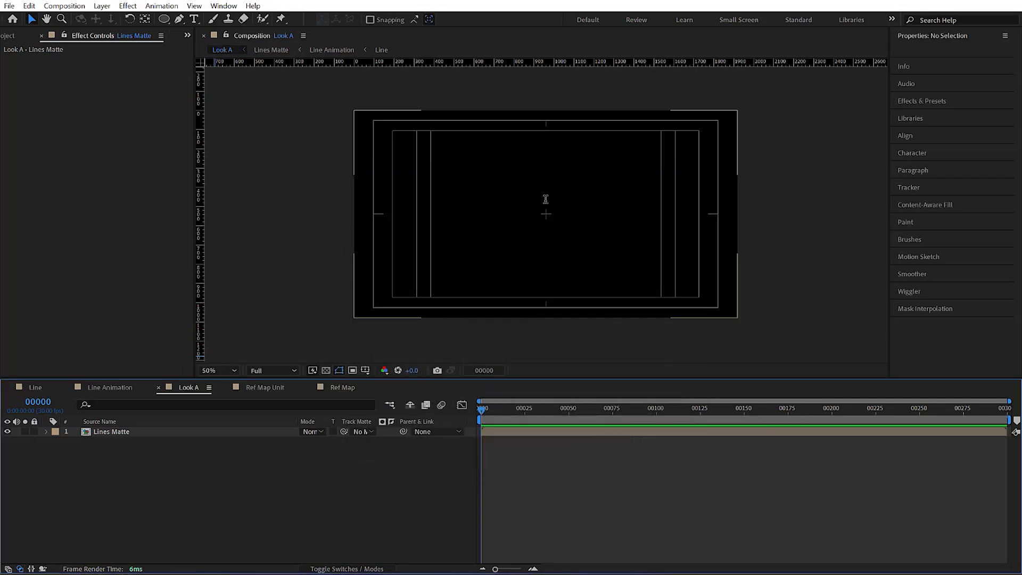
Add Ref Map below Lines Matte in Look A, use Lines Matte as its track matte, and go to frame 24
left_click(11, 35)
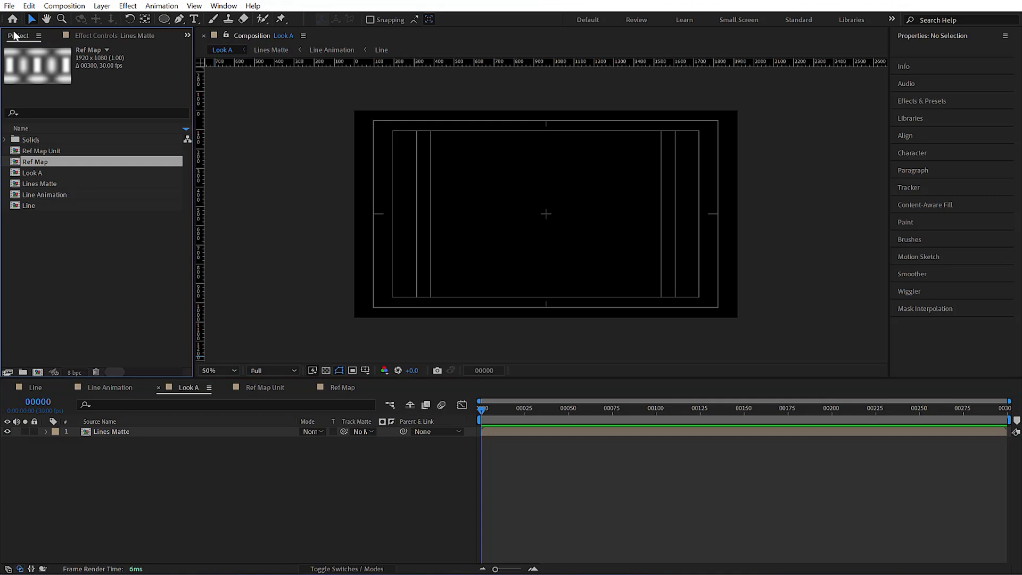
left_click(50, 150)
left_click_drag(36, 162, 139, 479)
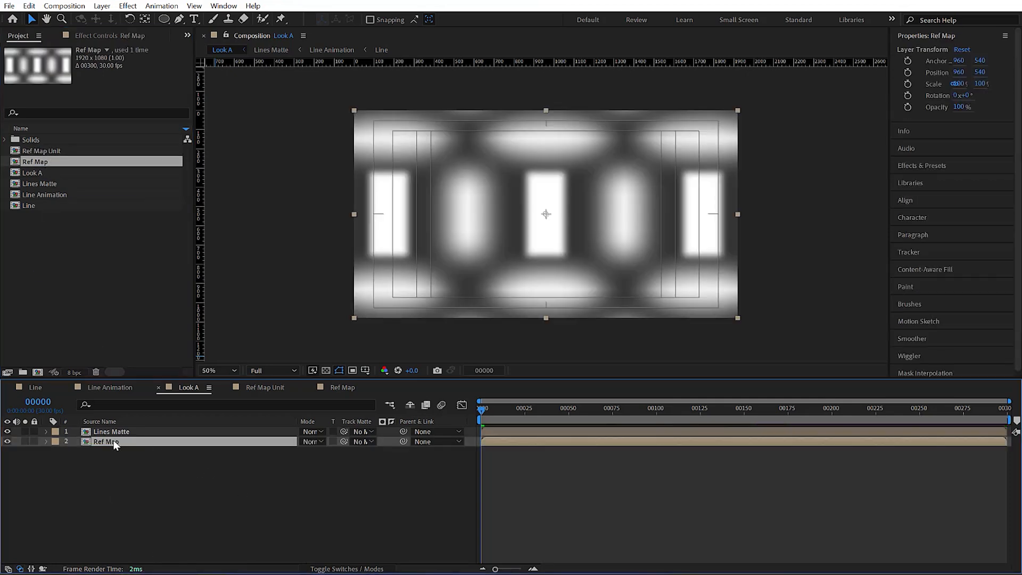
left_click_drag(343, 441, 197, 433)
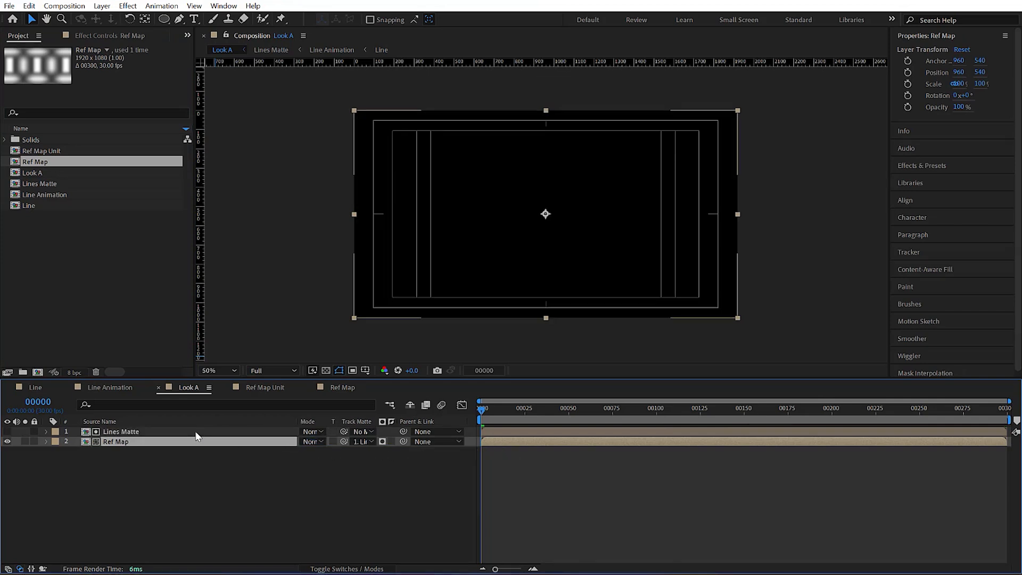
left_click_drag(514, 408, 523, 437)
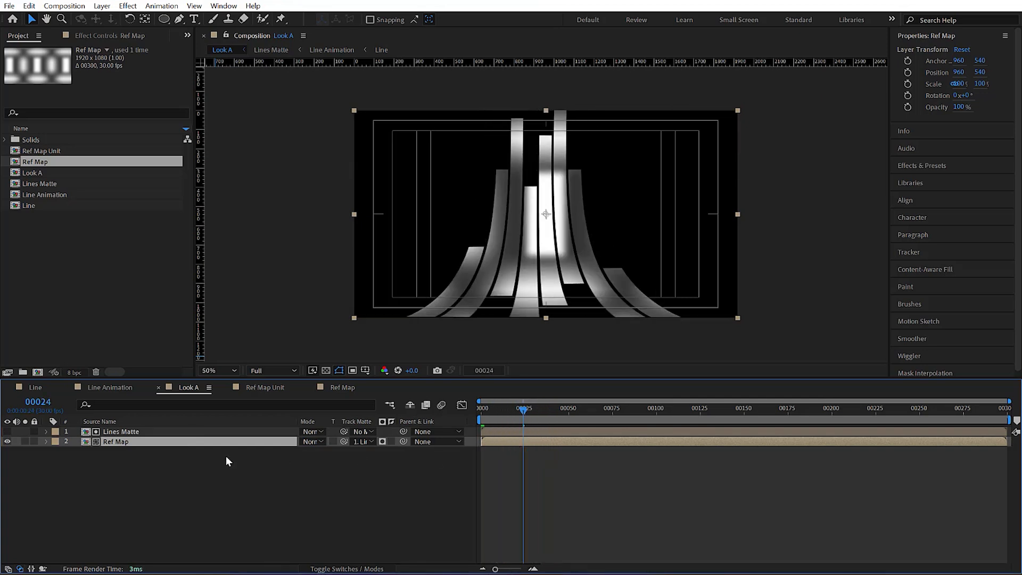
Apply the CC Blobbylize distortion effect to the Ref Map layer
left_click(194, 433)
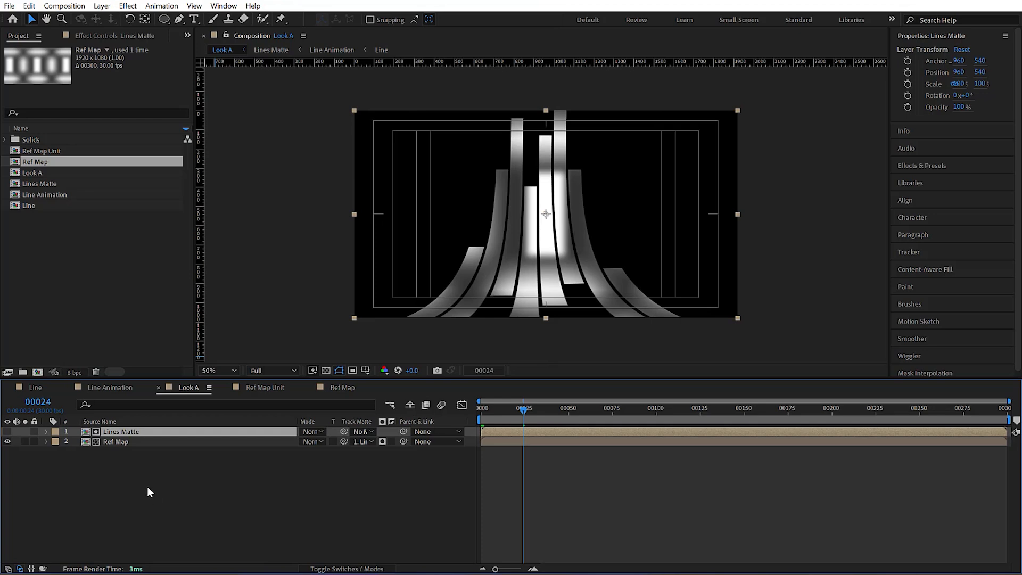
left_click(201, 489)
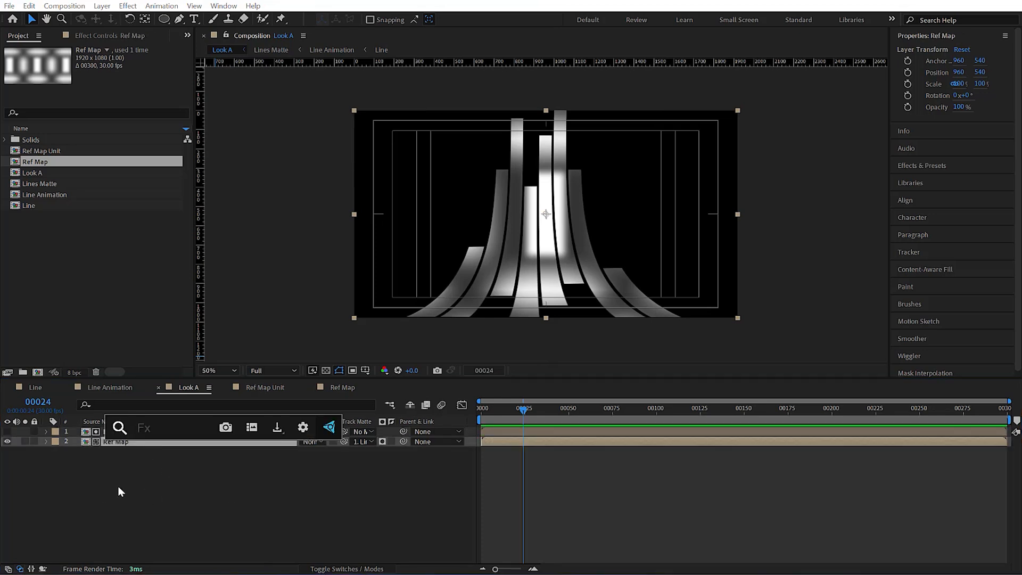
left_click(117, 443)
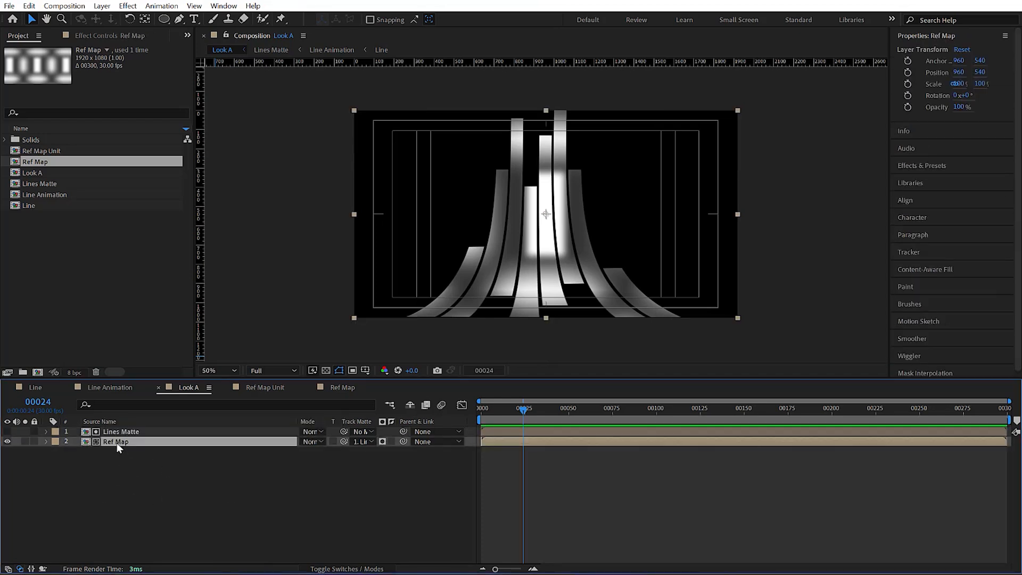
left_click(127, 6)
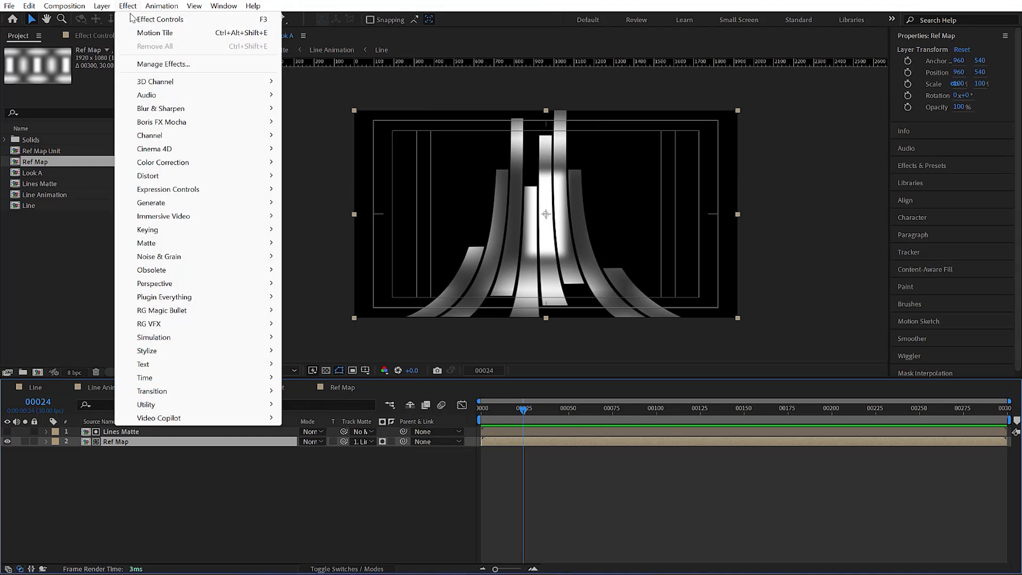
mouse_move(176, 177)
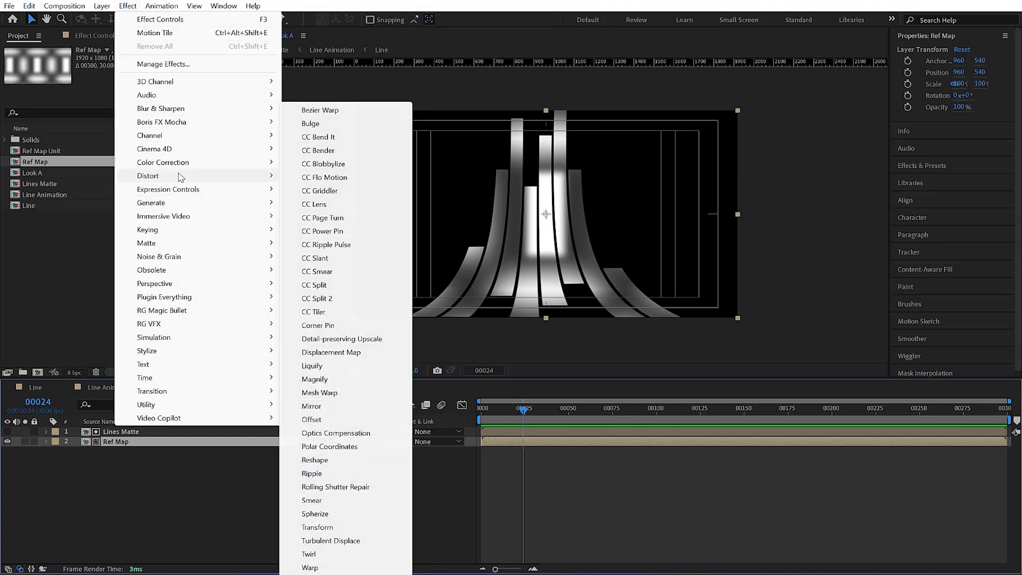
left_click(336, 169)
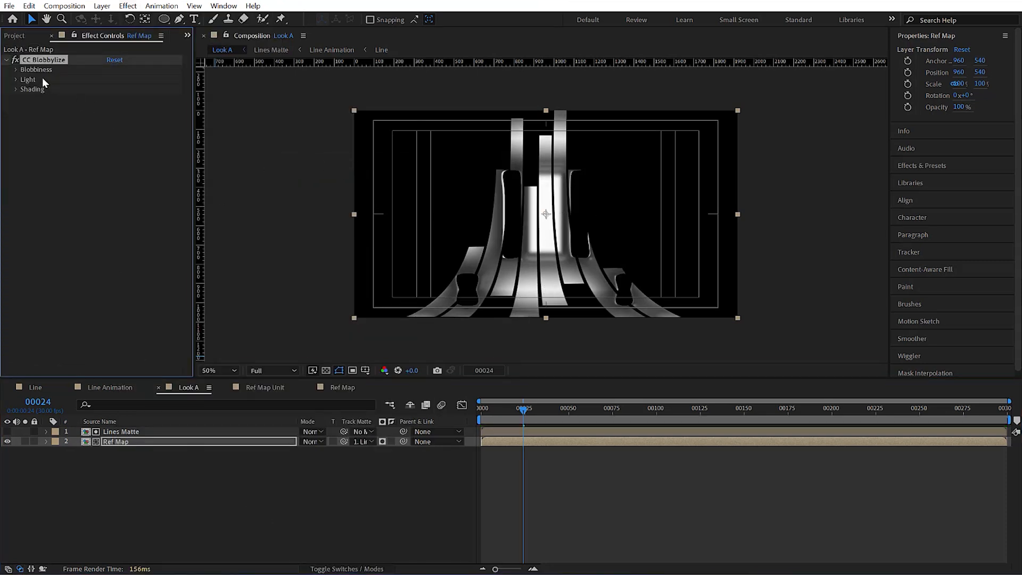
Set CC Blobbylize's cut away to 0, property to Alpha, softness to 5.8 and blob layer to Lines Matte
left_click(15, 69)
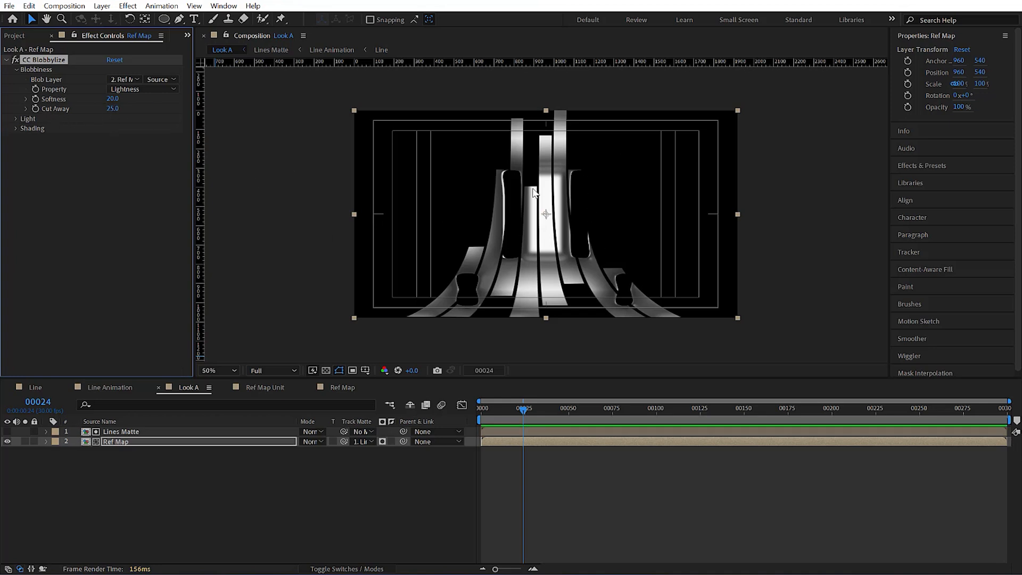
left_click_drag(113, 109, 12, 208)
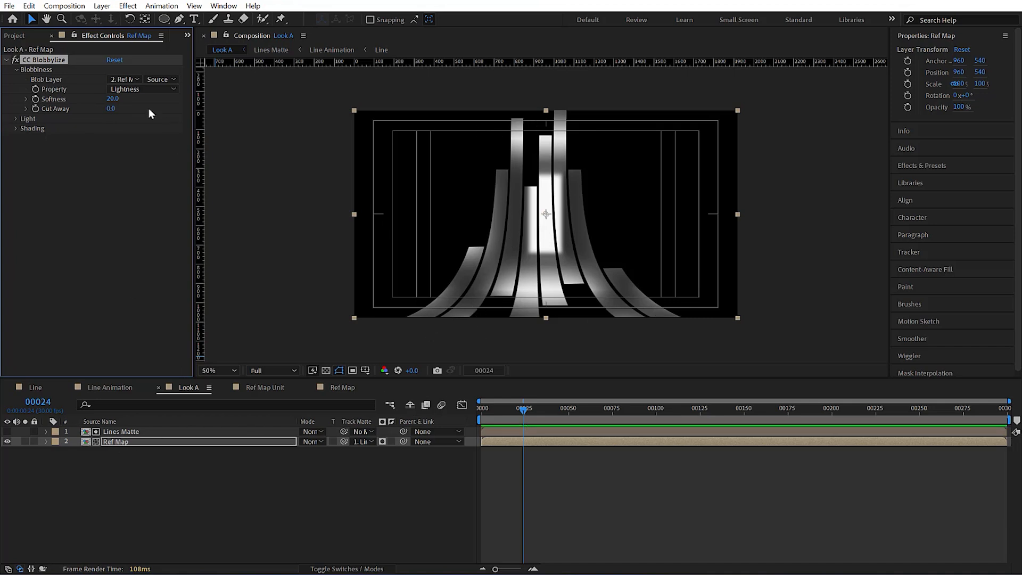
left_click(124, 89)
left_click(138, 143)
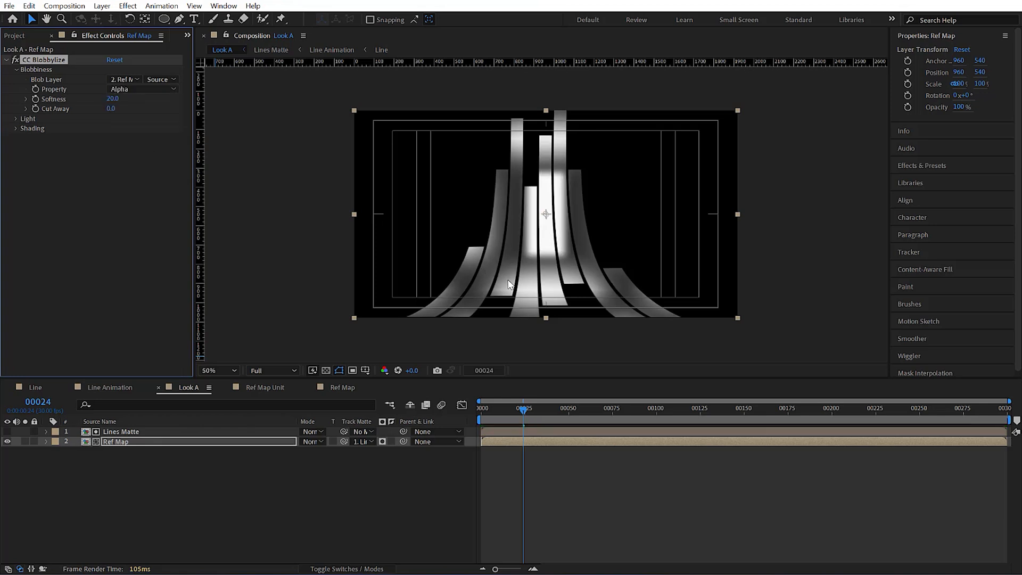
left_click_drag(112, 98, 43, 109)
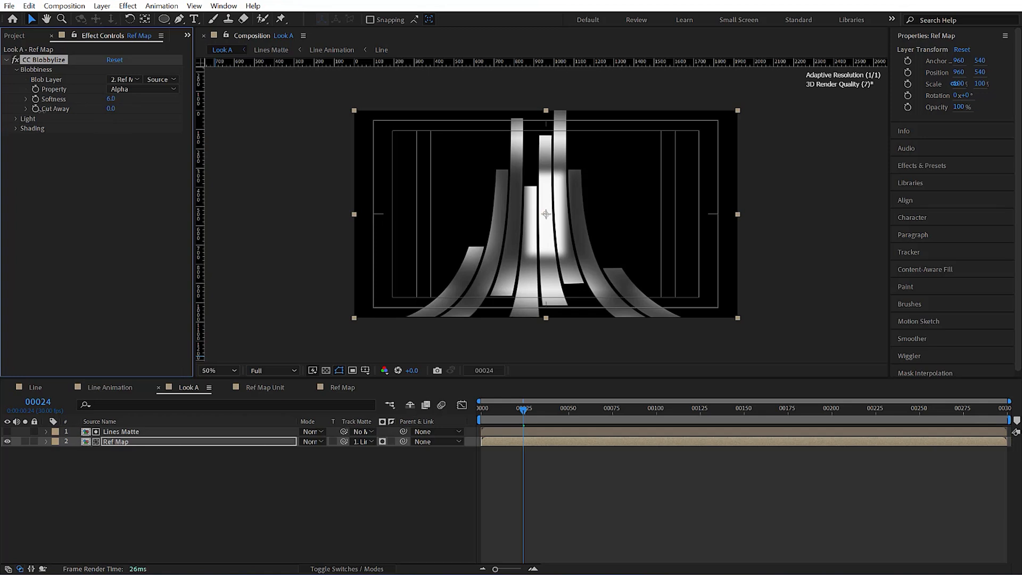
left_click(125, 79)
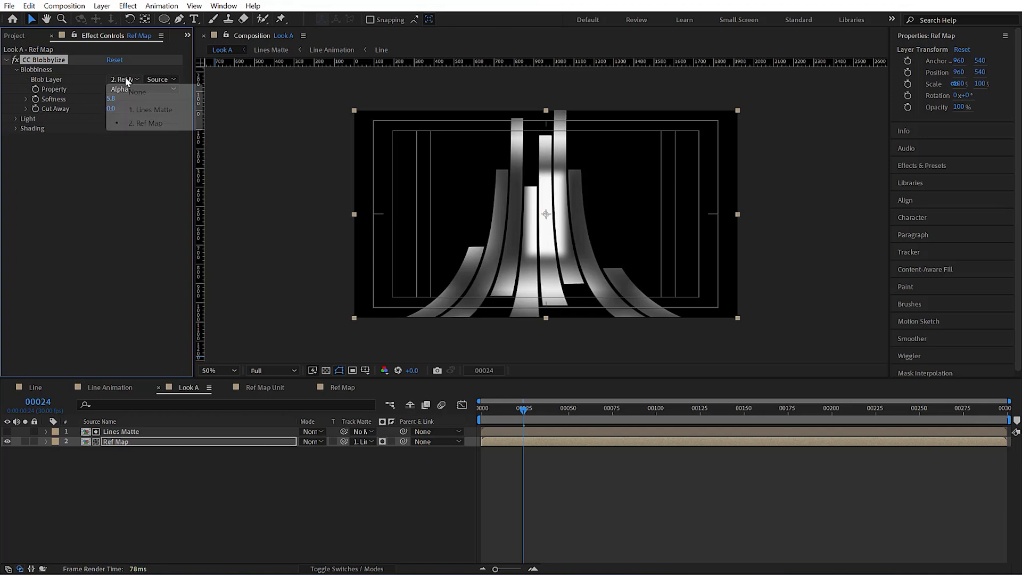
left_click(131, 110)
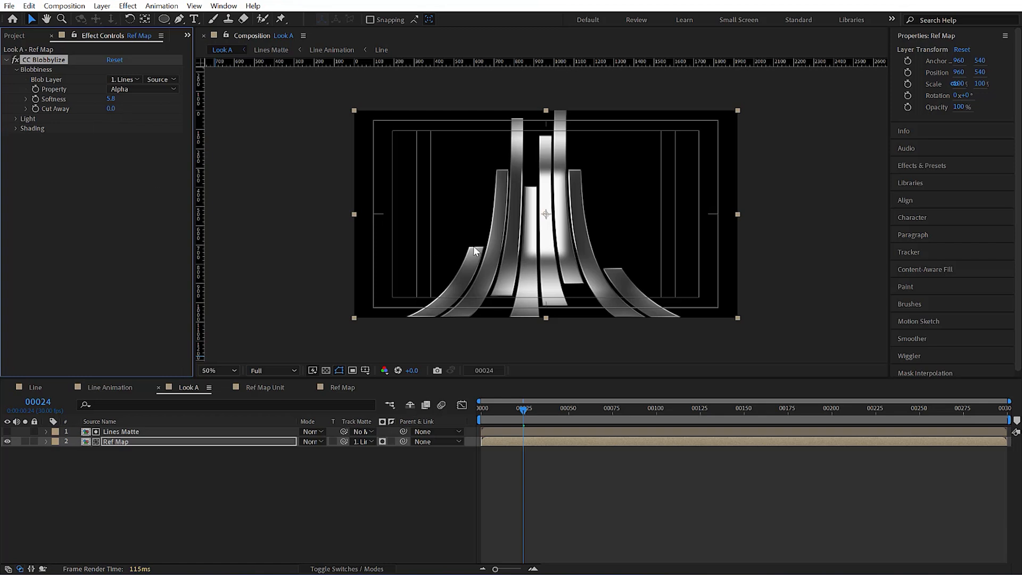
Check the bevelled line edges around frame 24 and set CC Blobbylize's softness to 10
key("slash")
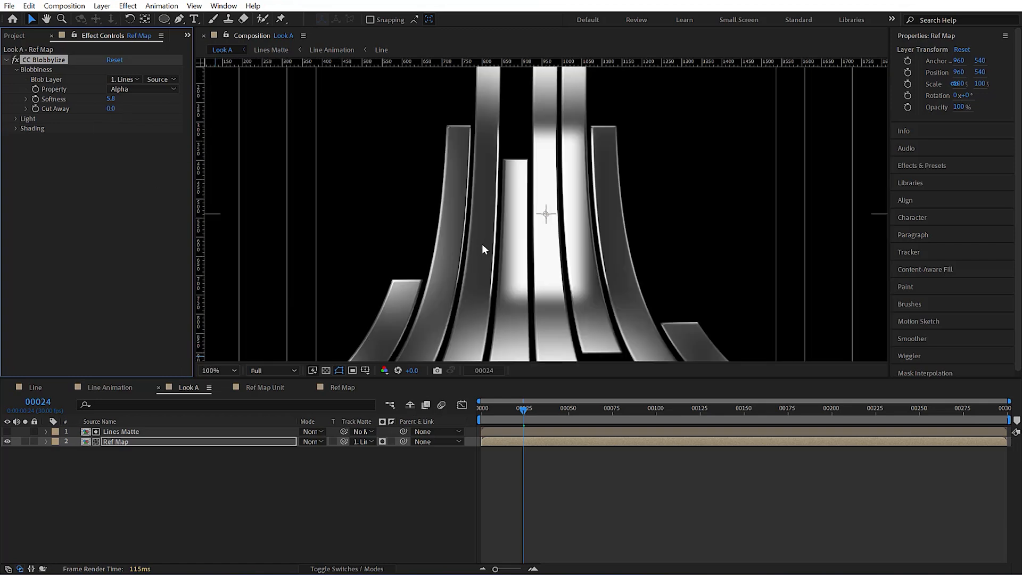
scroll(516, 242, "down", 3)
scroll(575, 322, "up", 1)
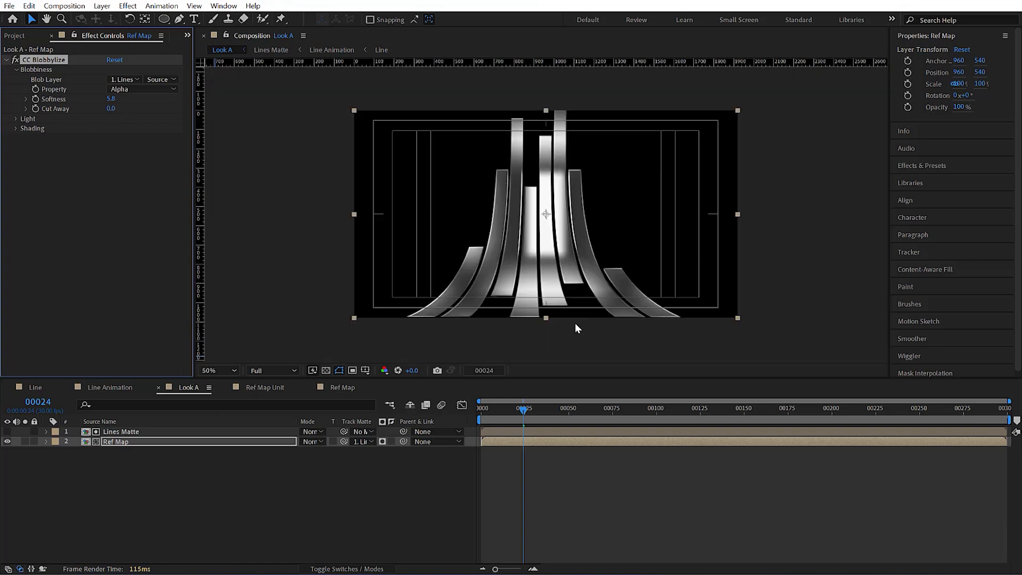
left_click_drag(488, 411, 506, 413)
left_click_drag(555, 421, 522, 417)
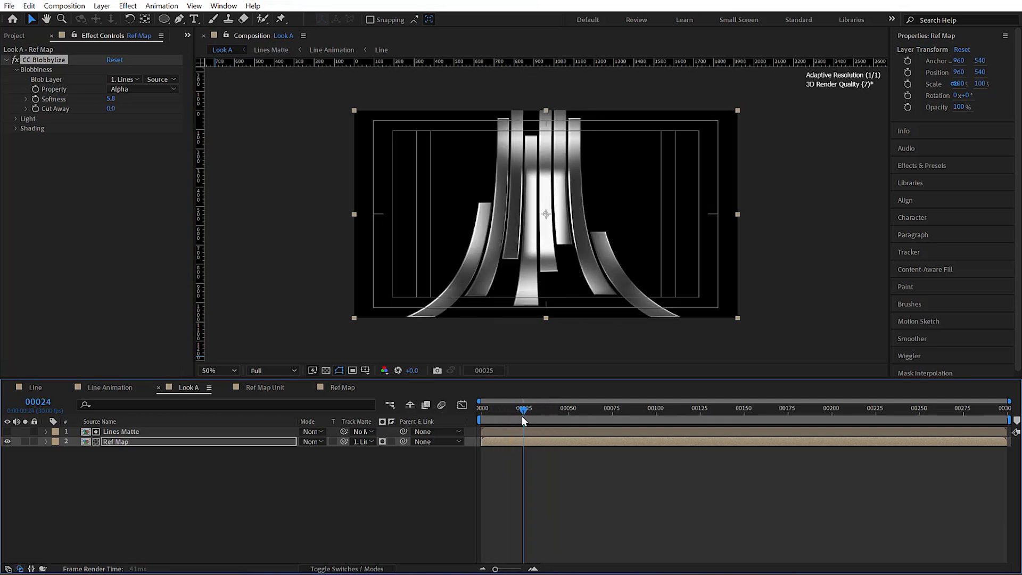
key("period")
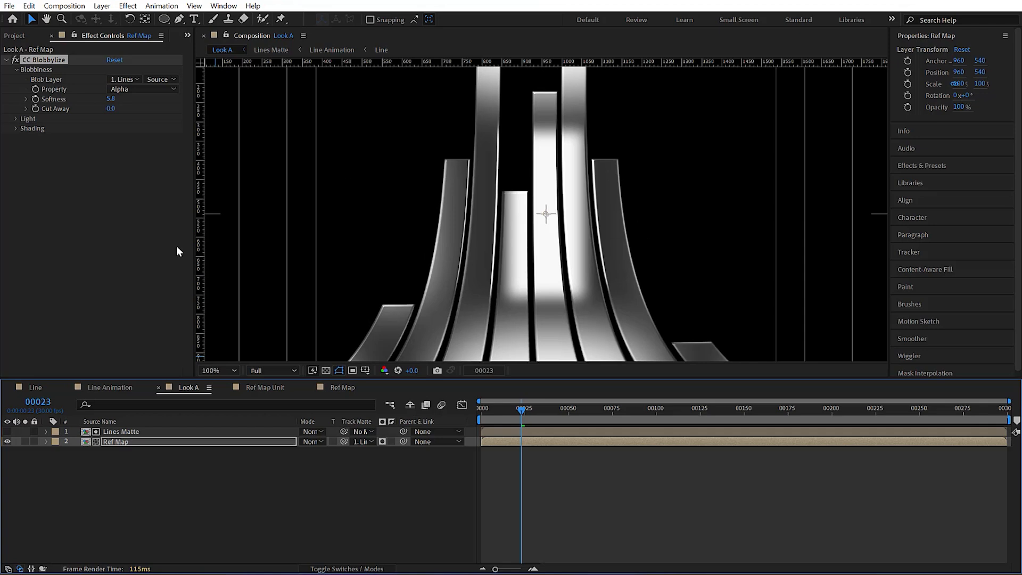
mouse_move(112, 99)
left_mouse_down()
mouse_move(250, 130)
mouse_move(115, 98)
left_mouse_up()
key("Return")
scroll(587, 171, "down", 1)
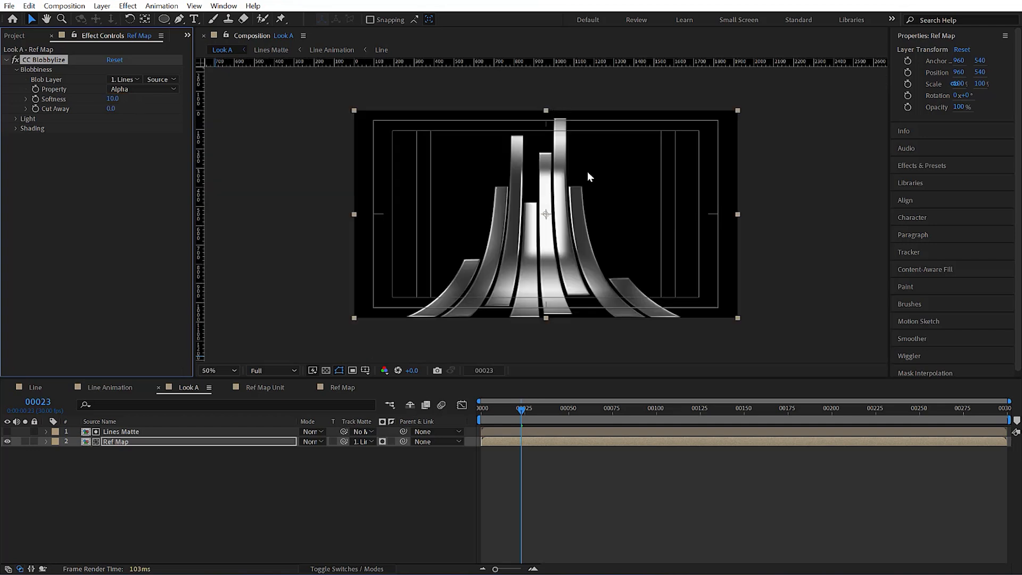
Preview the Look A animation from the first frame
left_click(334, 528)
left_click(482, 410)
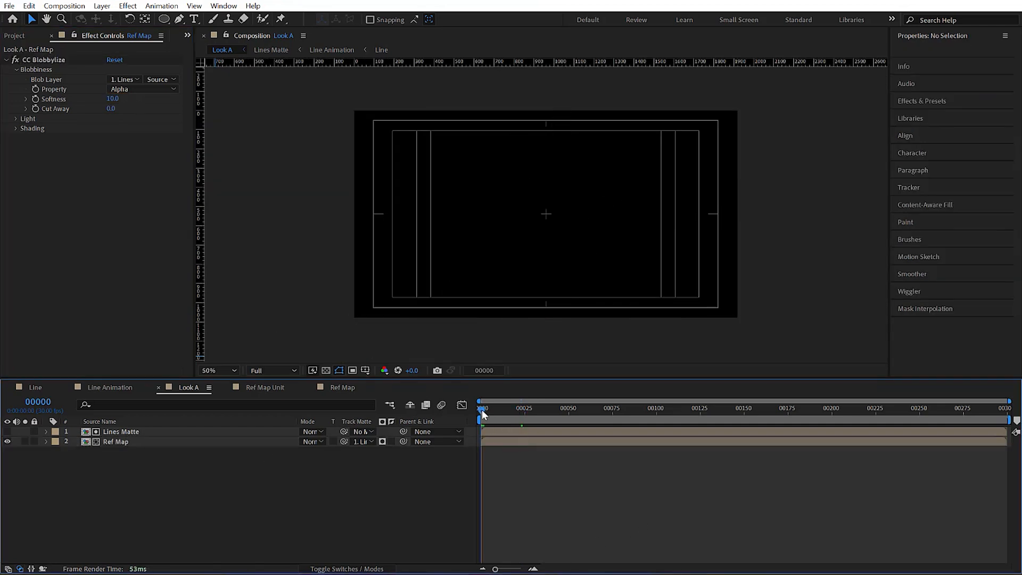
key("space")
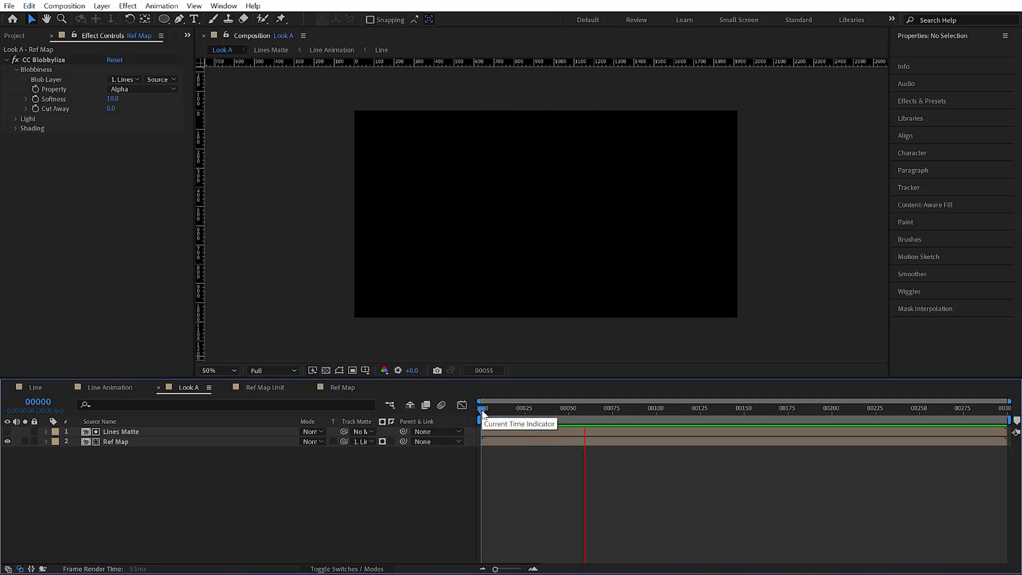
key("space")
key("space")
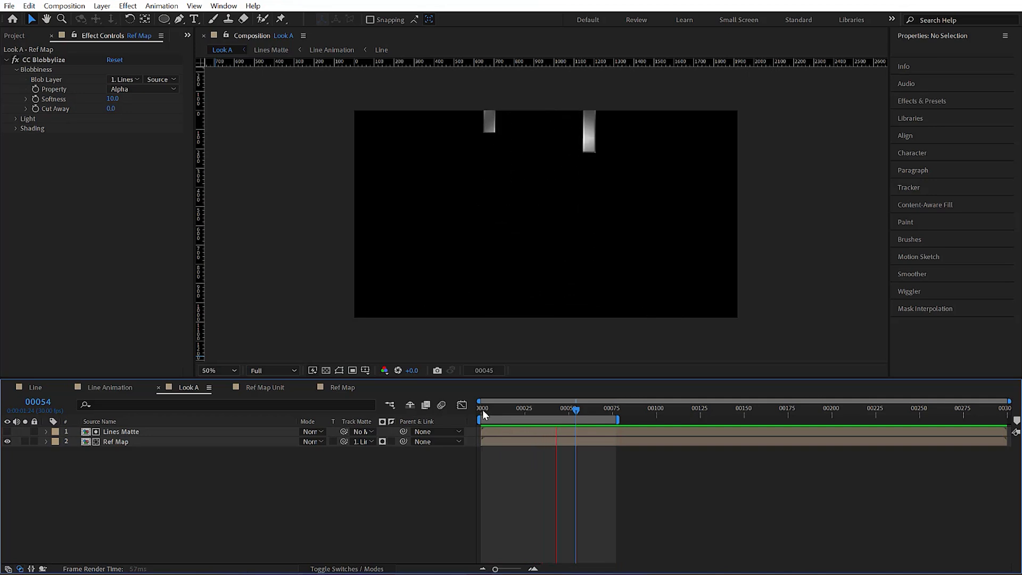
key("space")
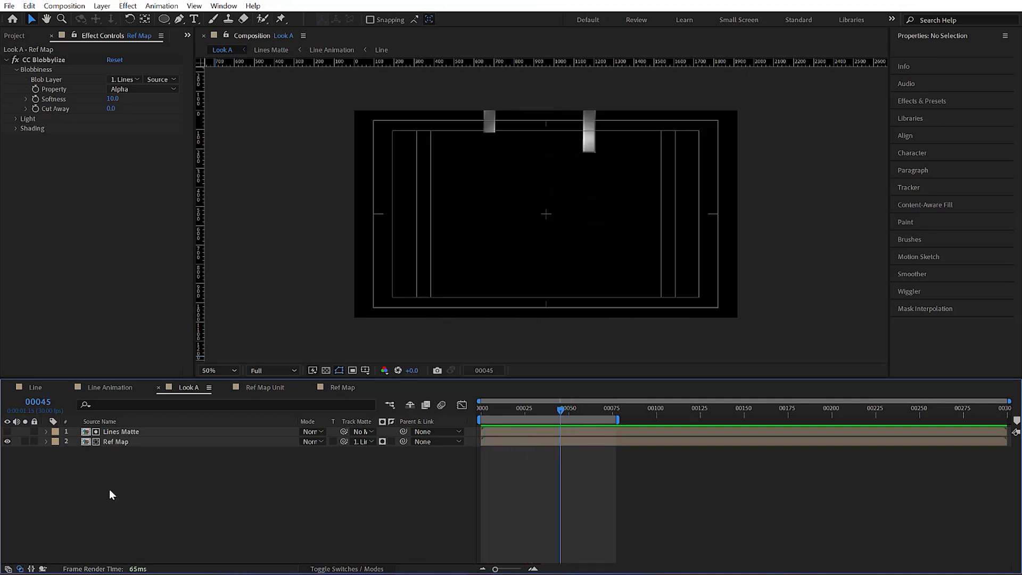
Create a new composition from Look A in the project and rename it Look B
left_click(16, 41)
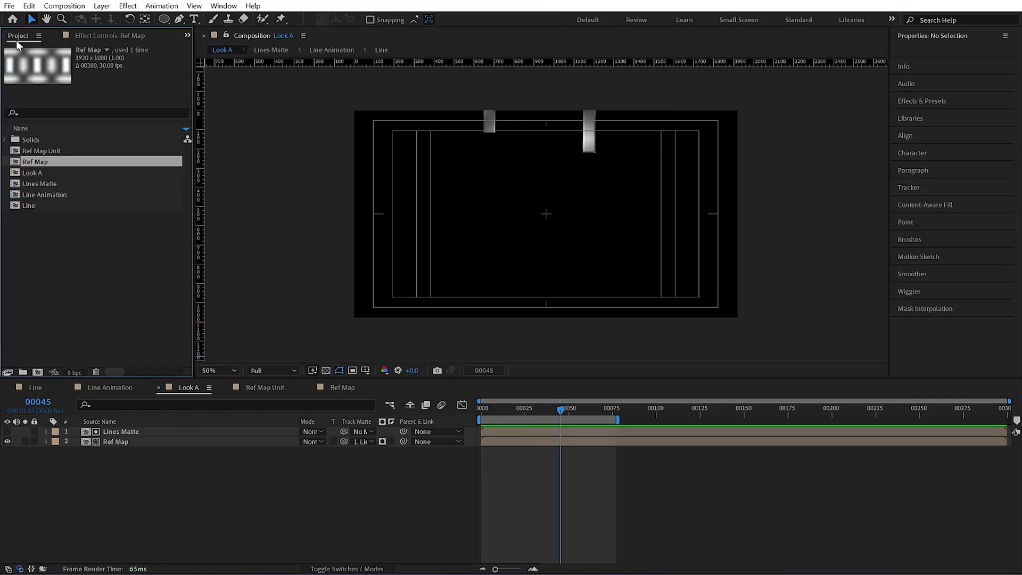
left_click_drag(37, 174, 37, 372)
left_click(254, 512)
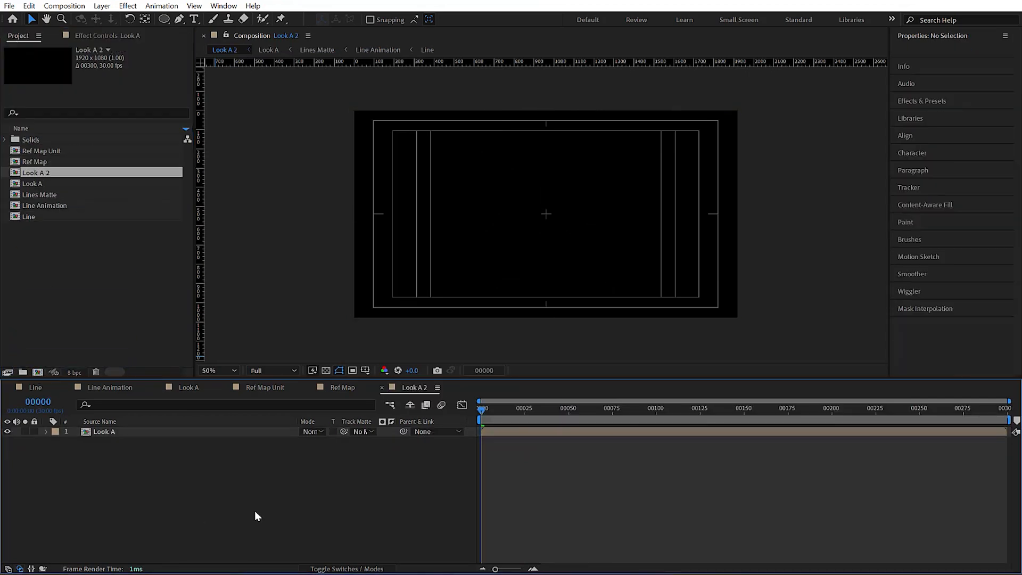
key("ctrl+k")
key("BackSpace")
key("BackSpace")
key("BackSpace")
type("B")
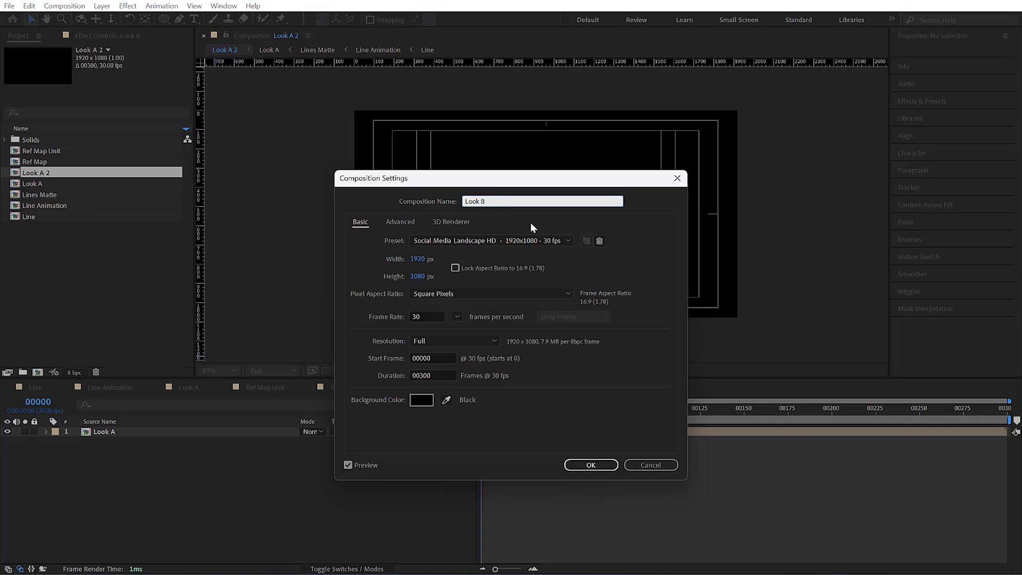
key("Return")
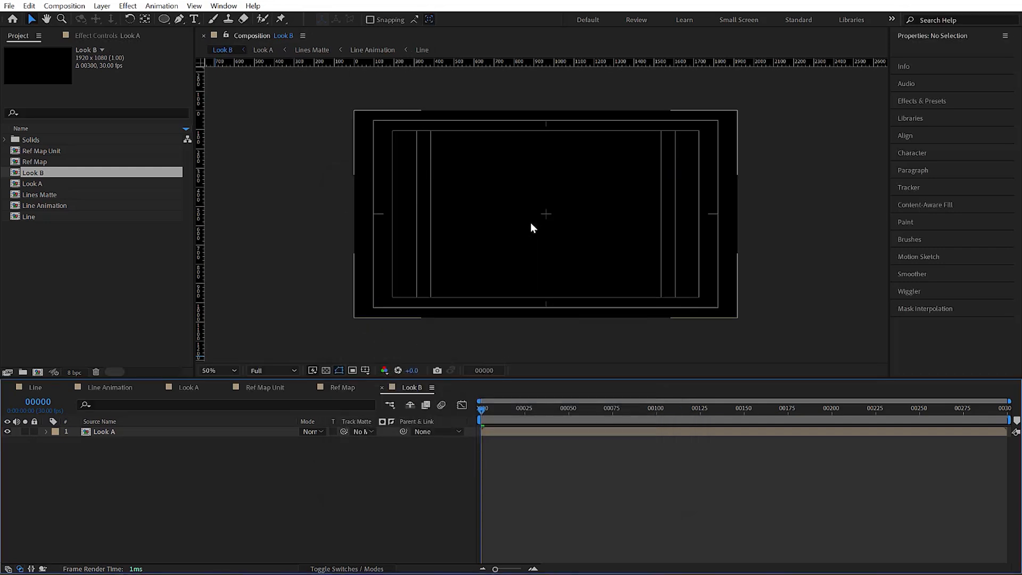
Apply the Curves effect to the Look A layer in the Look B composition, viewing around frame 24
mouse_move(524, 421)
left_mouse_down()
mouse_move(535, 407)
mouse_move(523, 408)
left_mouse_up()
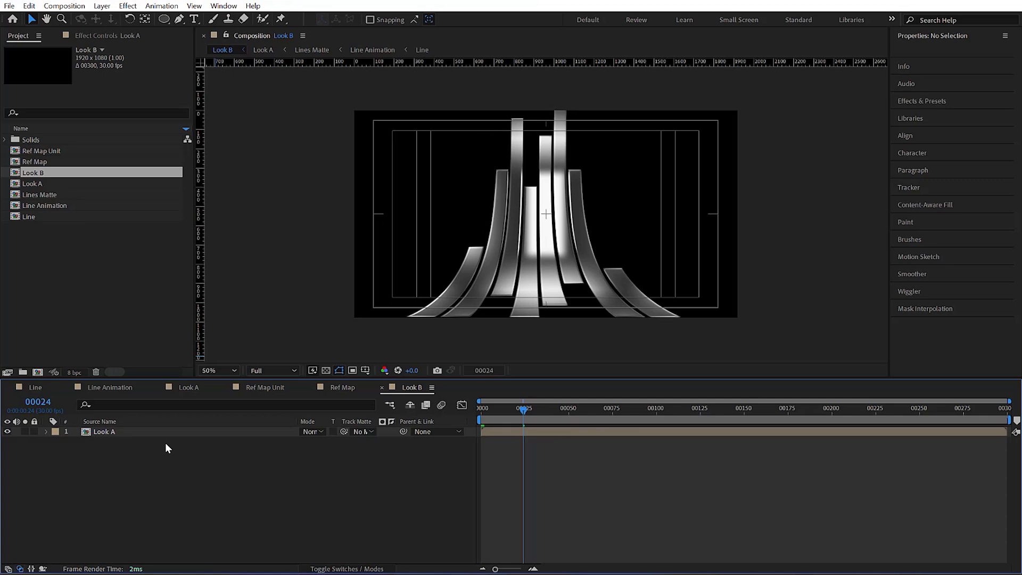
right_click(156, 490)
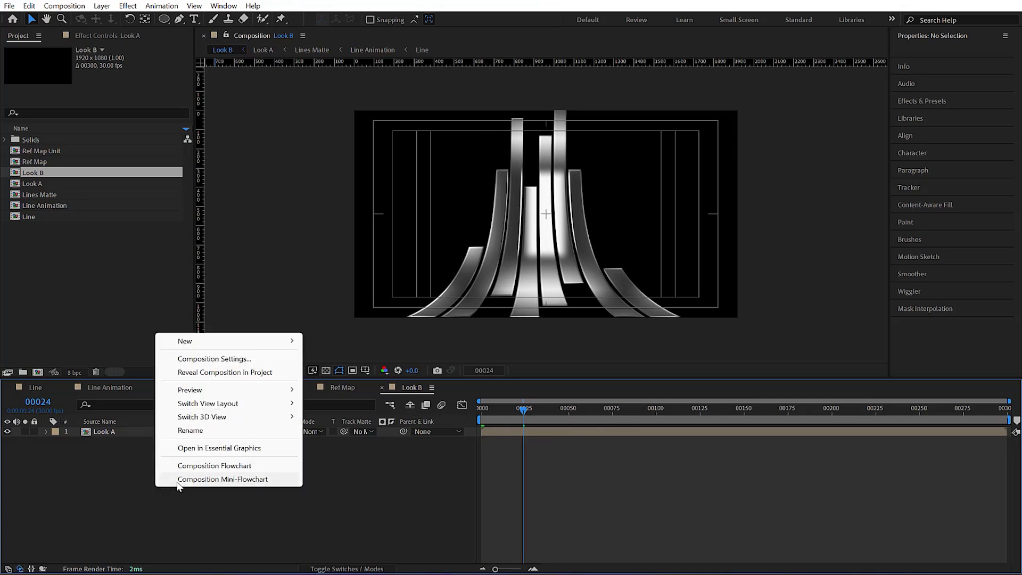
left_click(113, 433)
key("ctrl+space")
type("curv")
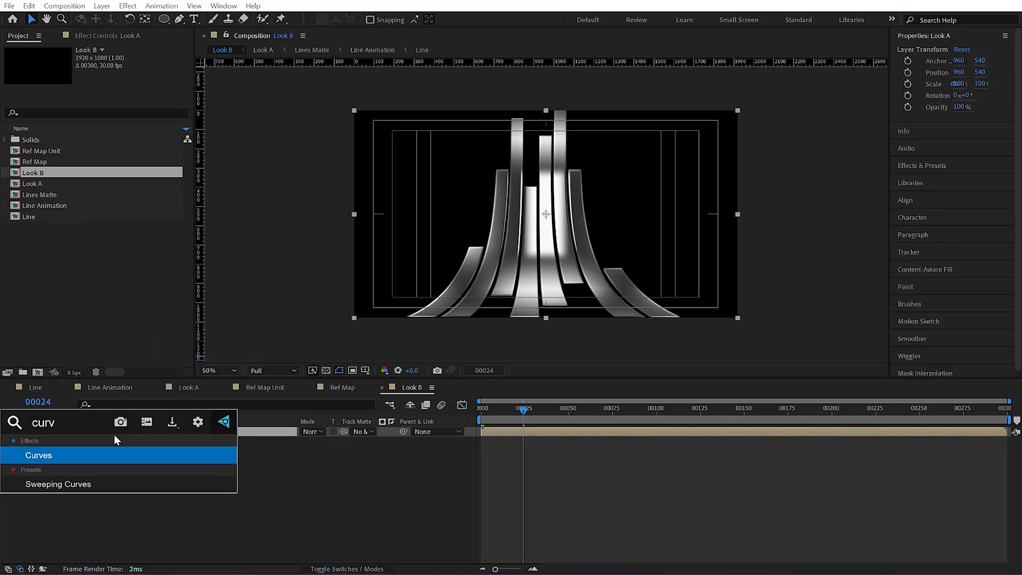
key("Return")
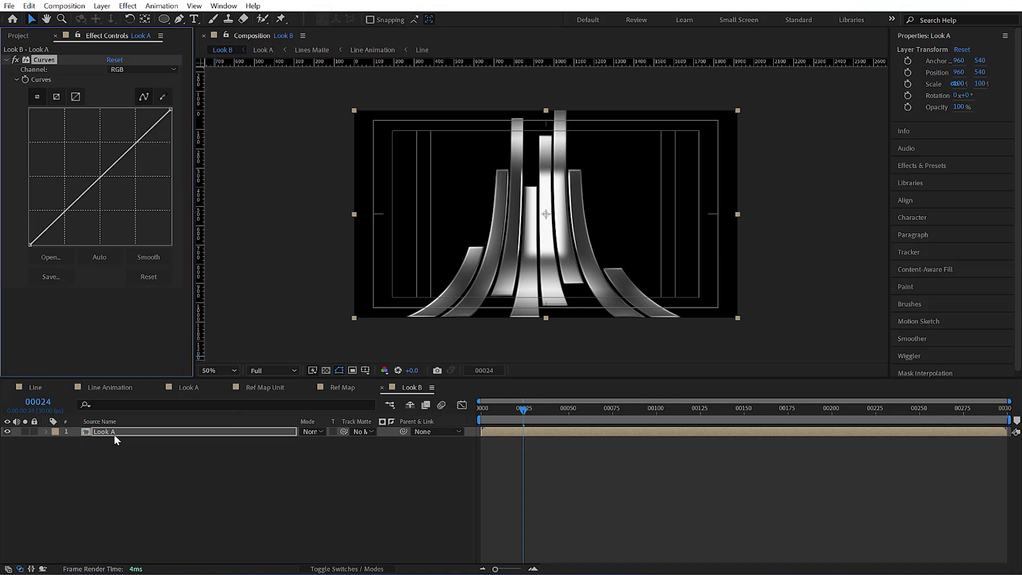
Raise the midtones of the Blue channel slightly in the Curves effect
left_click(145, 70)
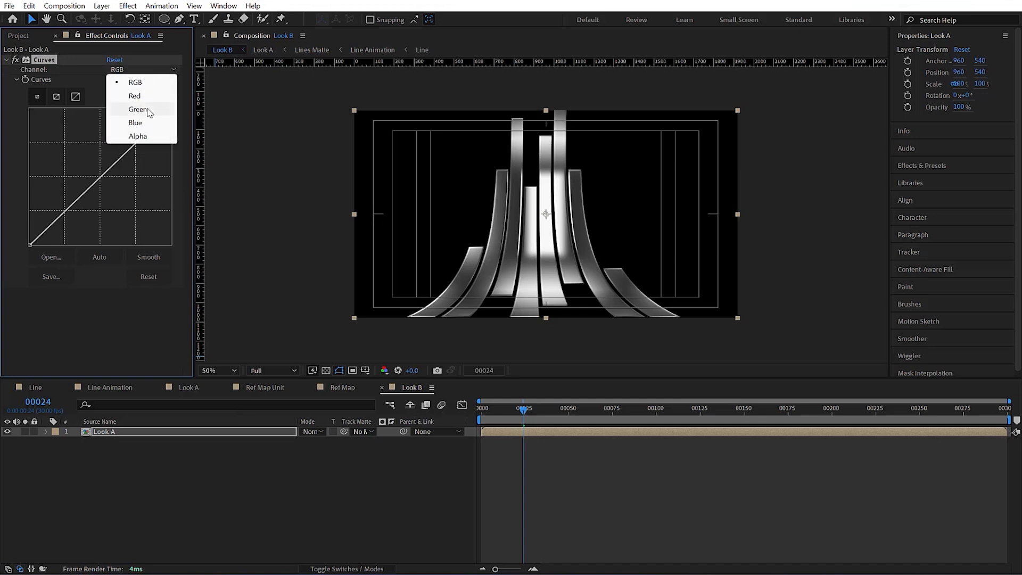
left_click(137, 122)
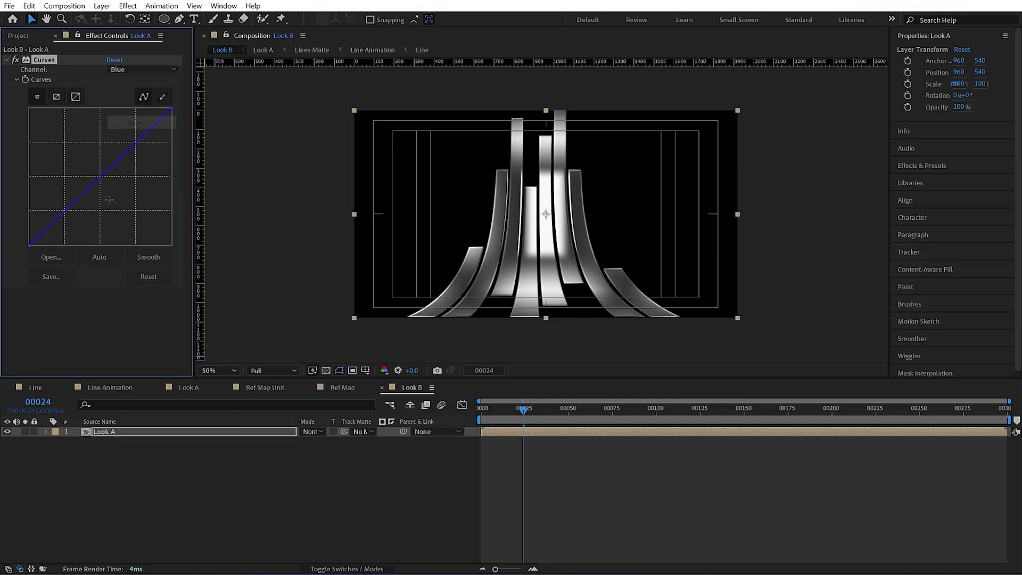
left_click_drag(106, 171, 100, 165)
Lower the Red channel's midtones slightly in Curves and compare the image with the effect off and on
left_click(156, 71)
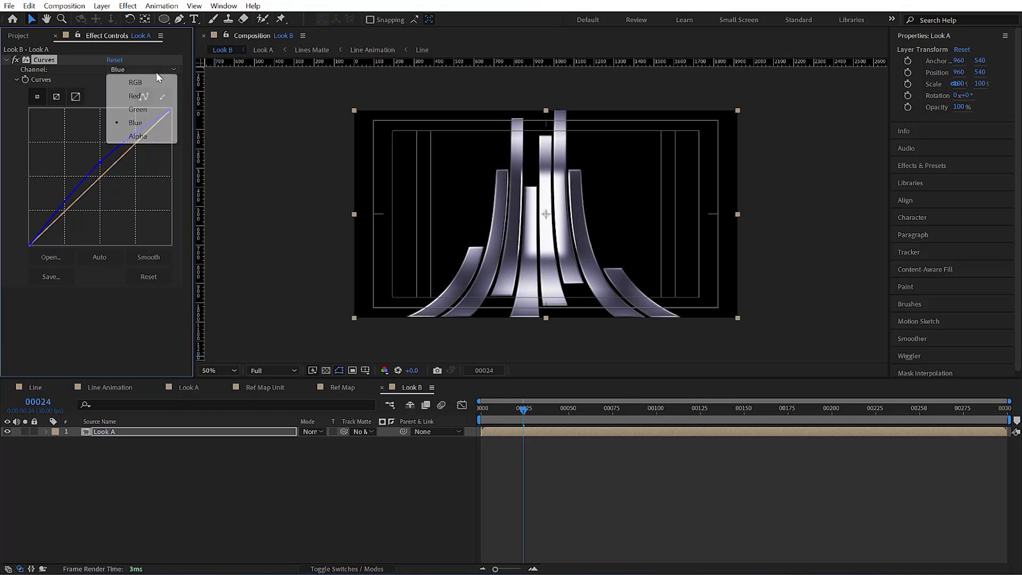
left_click(140, 110)
left_click(154, 69)
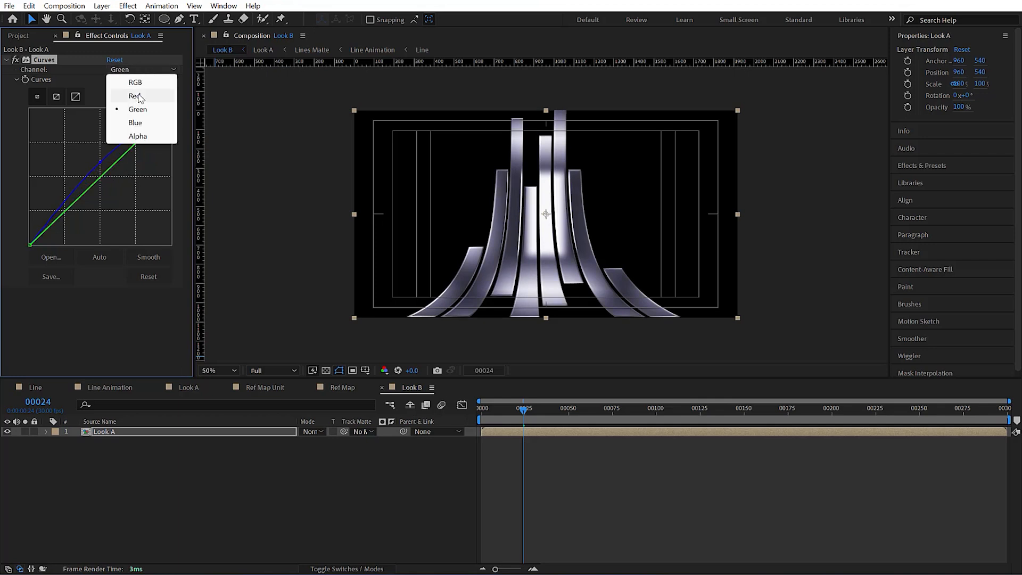
left_click(153, 96)
left_click_drag(116, 162, 122, 163)
left_click(15, 60)
left_click(15, 60)
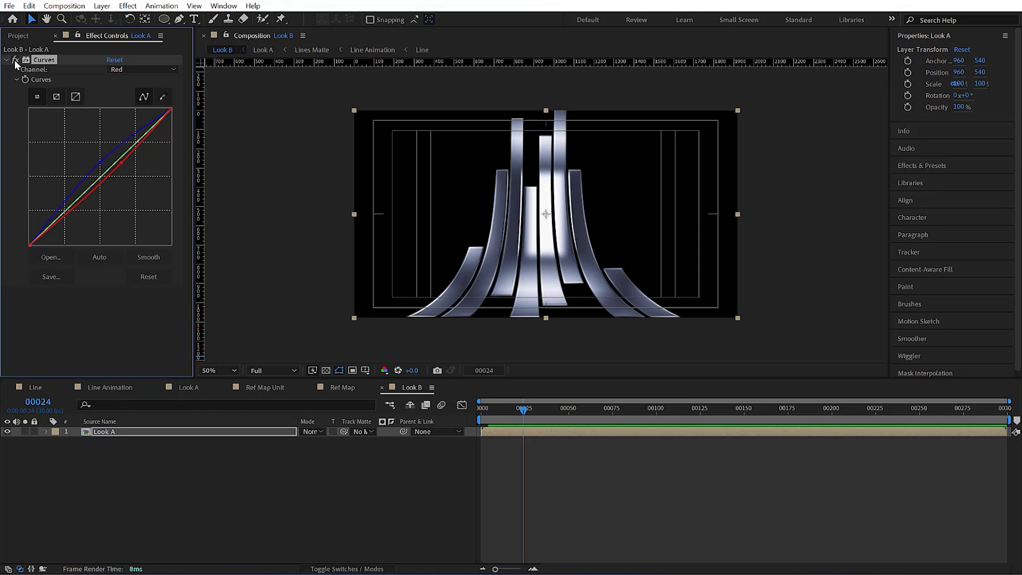
Apply Deep Glow to the Look A layer and set its exposure to 0.10
left_click(110, 433)
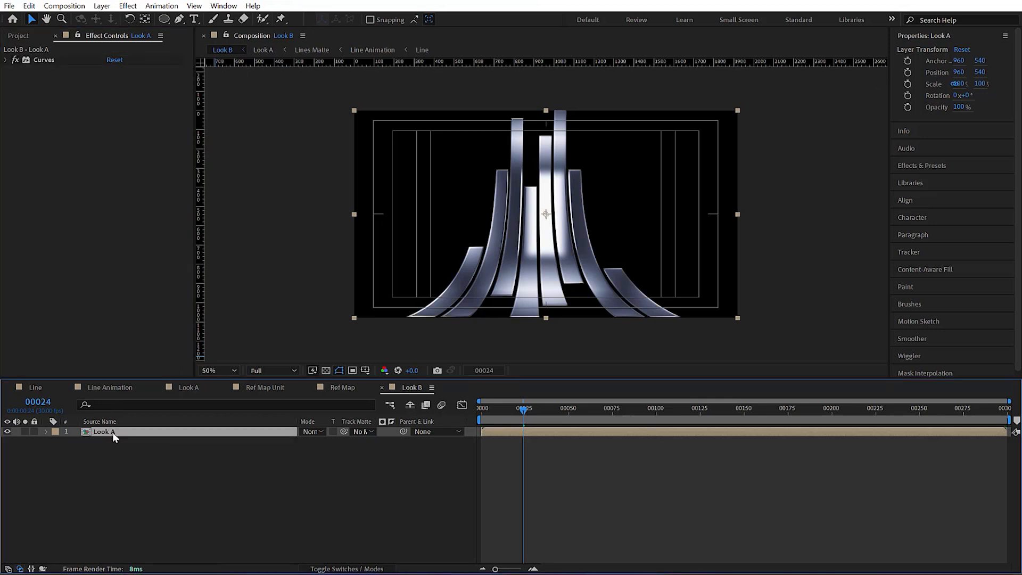
key("ctrl+space")
type("deep")
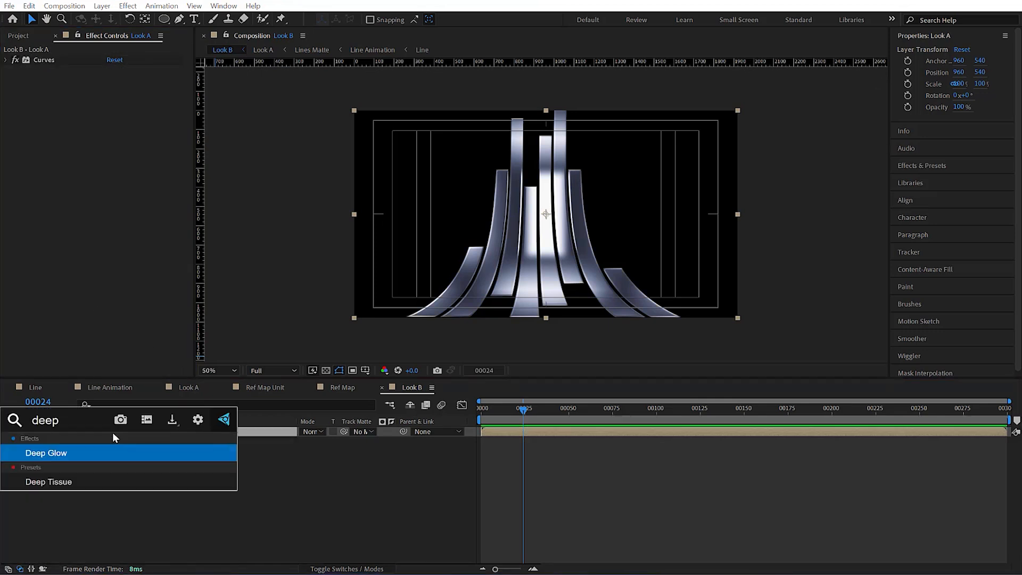
key("Return")
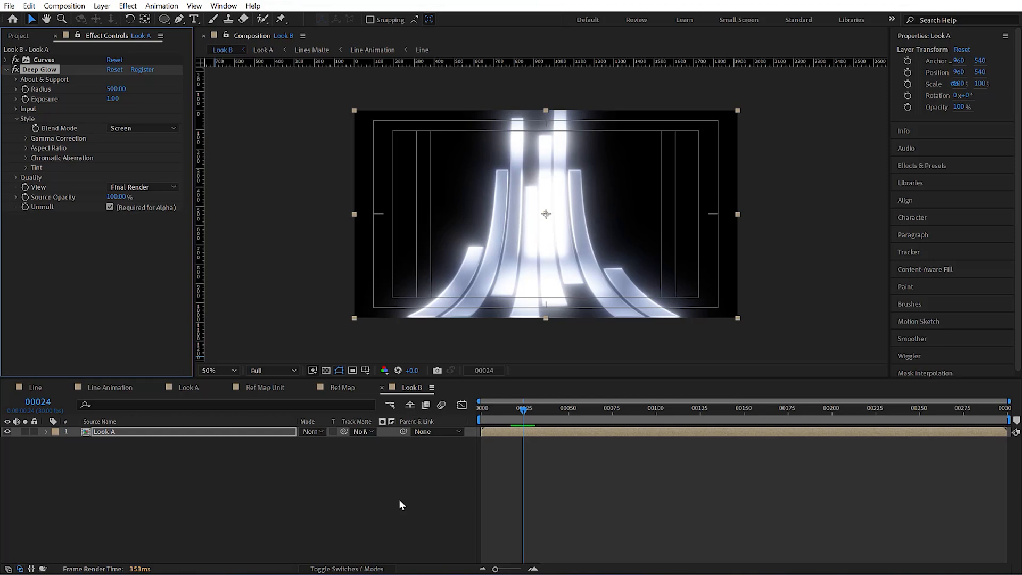
left_click(113, 101)
type(".1")
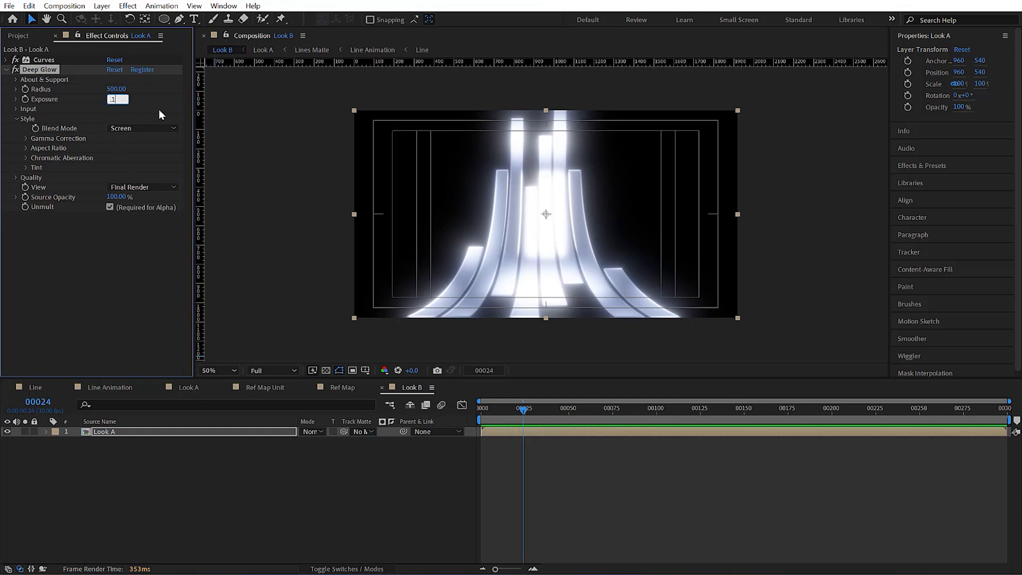
key("Return")
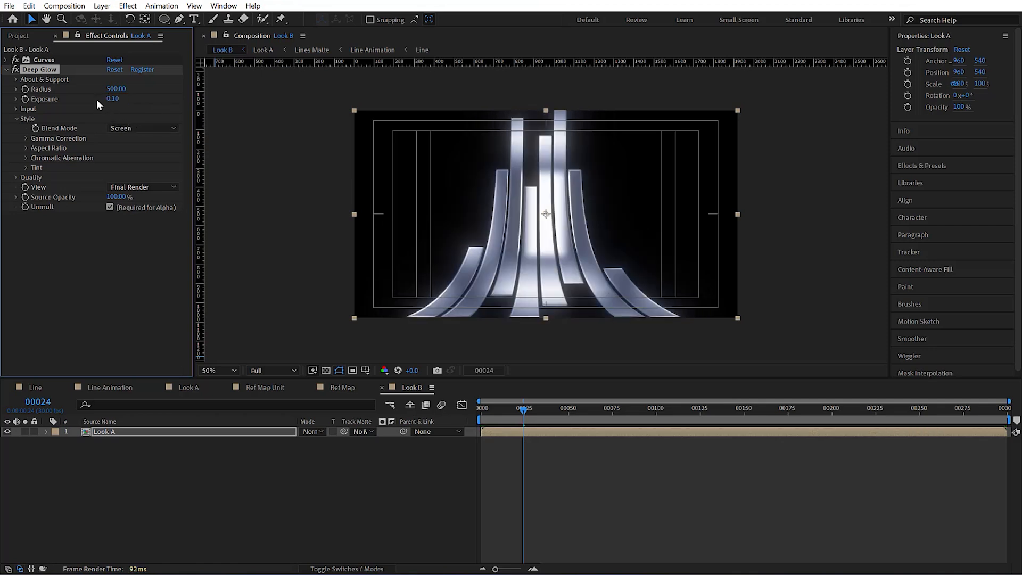
left_click_drag(501, 410, 524, 410)
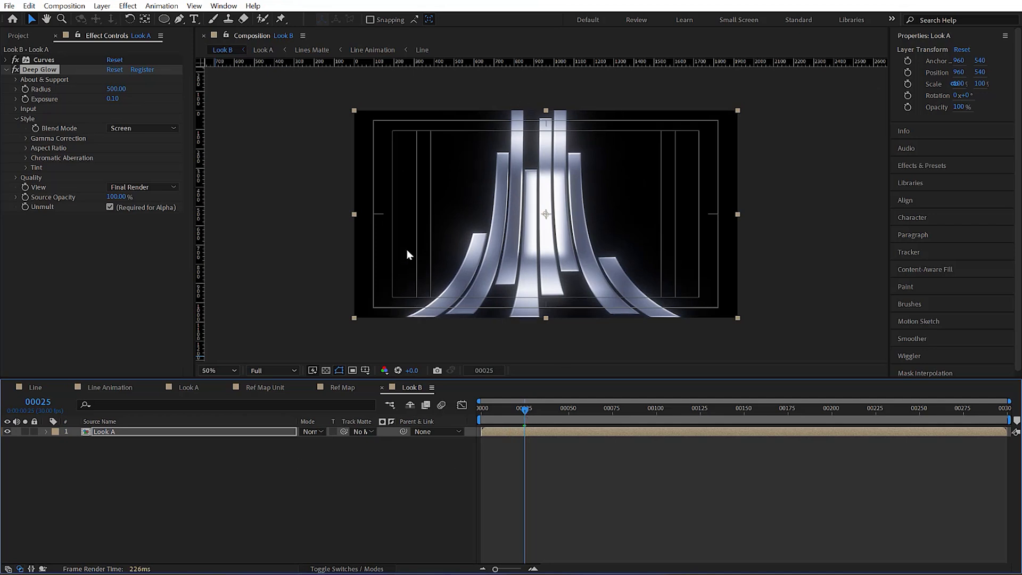
In the Look A composition, set the CC Blobbylize light color on Ref Map to a saturated blue (0042FF)
double_click(146, 431)
left_click(148, 442)
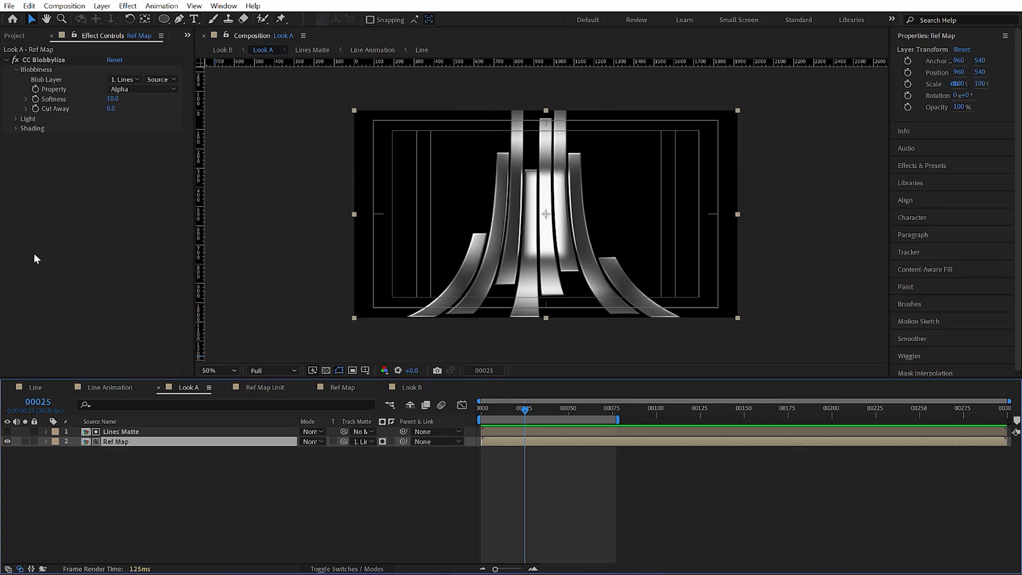
left_click(16, 119)
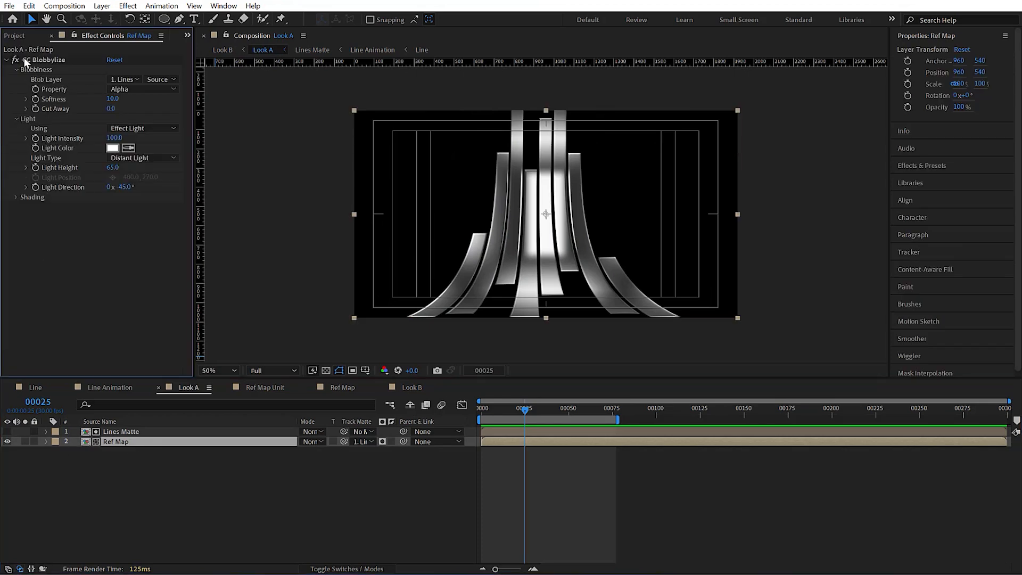
left_click(43, 58)
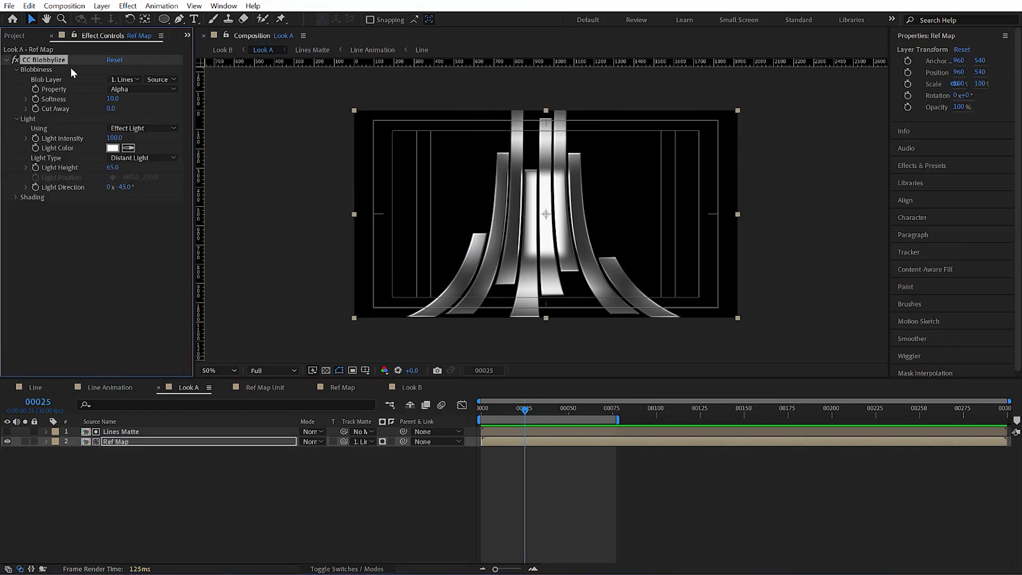
left_click(112, 148)
left_click(375, 395)
left_click_drag(354, 373, 370, 308)
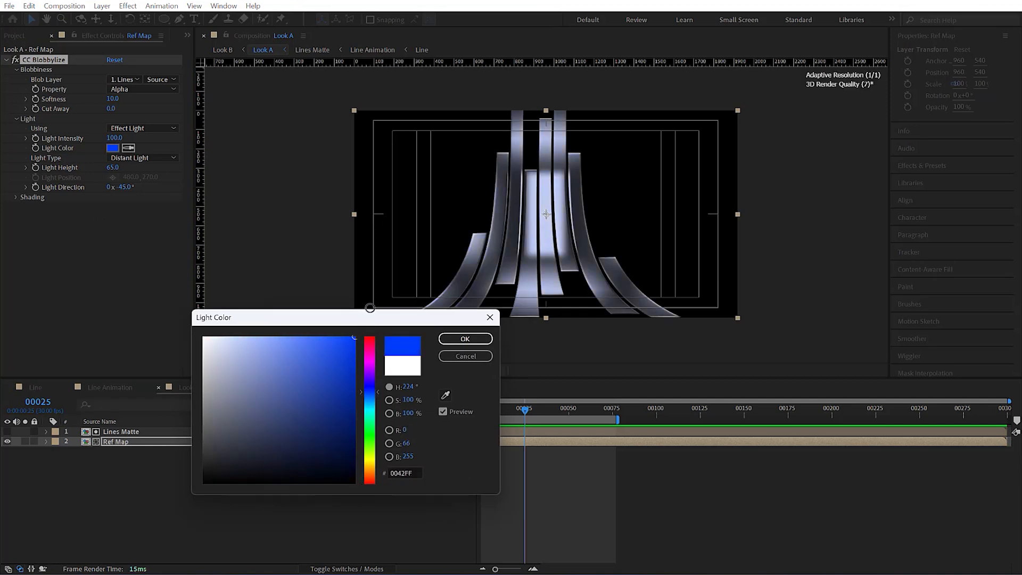
left_click(465, 339)
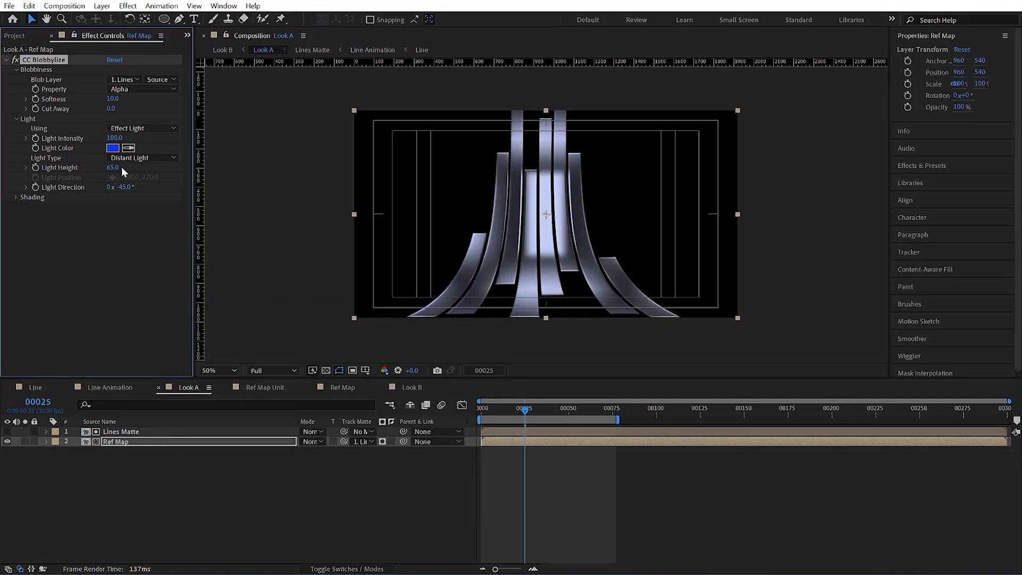
Switch CC Blobbylize to a Point Light at about 1212, 256 with light height 54, and return to Look B
left_click(133, 158)
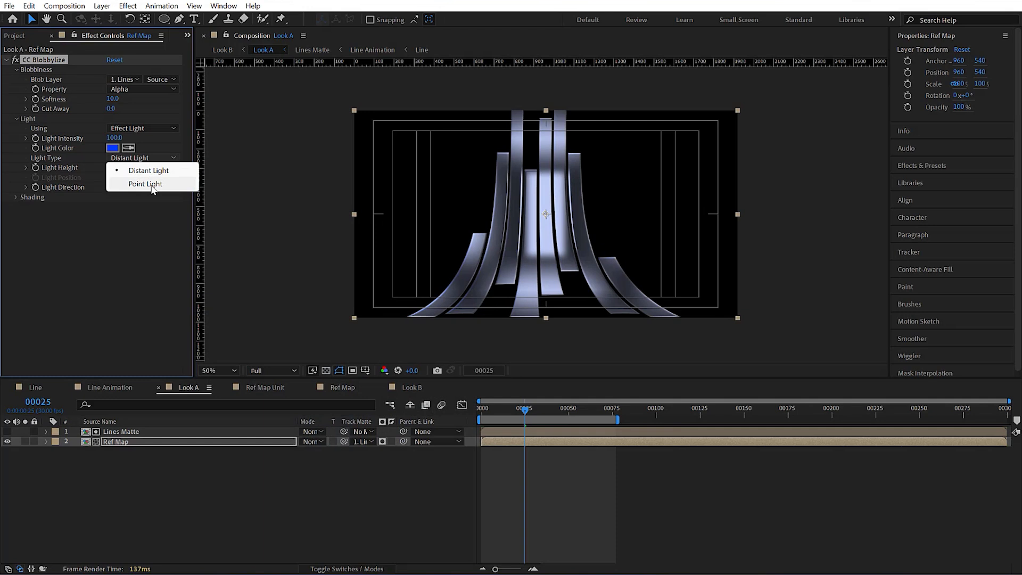
left_click(153, 184)
left_click_drag(447, 166, 611, 156)
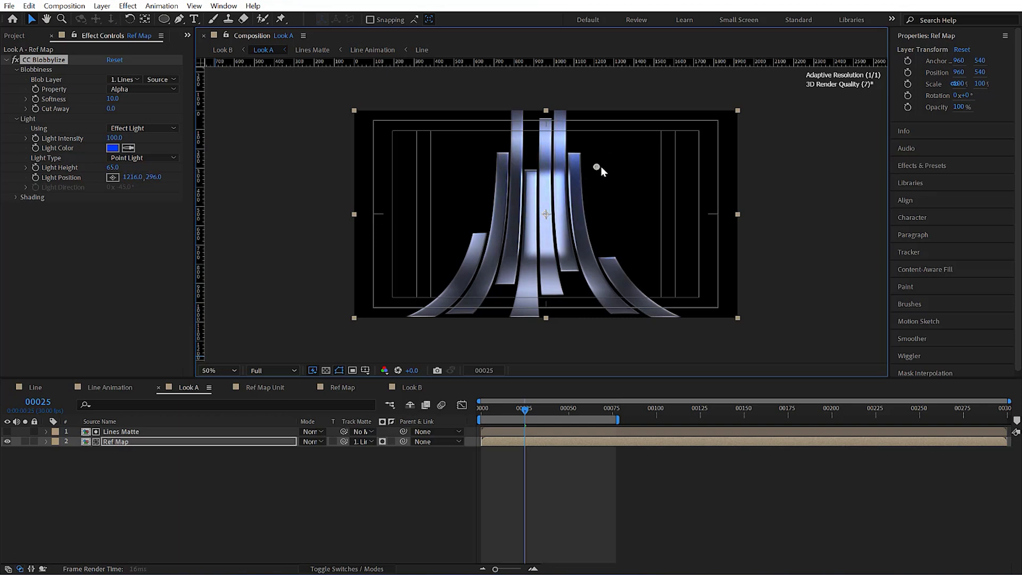
left_click(173, 510)
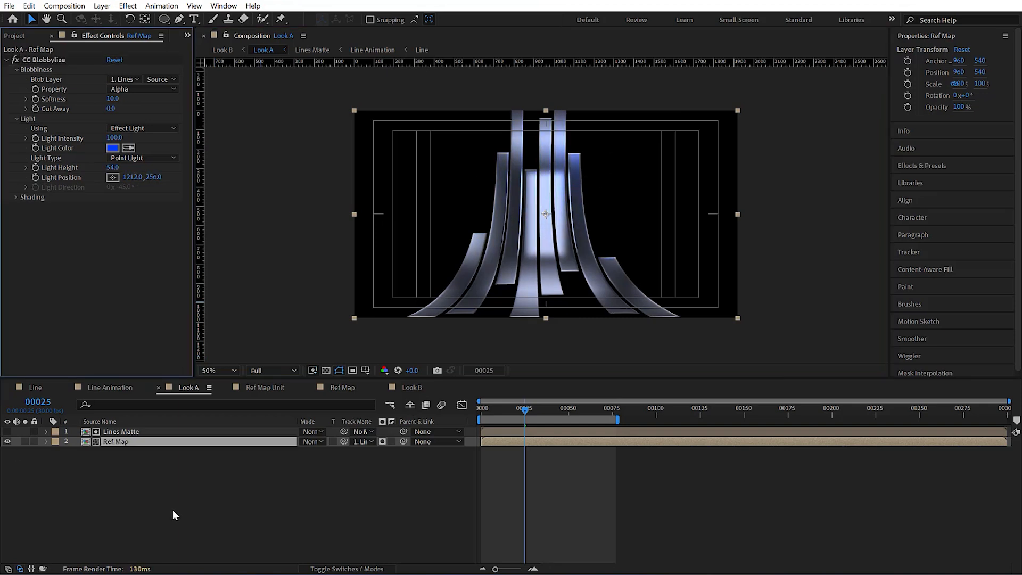
key("shift+Escape")
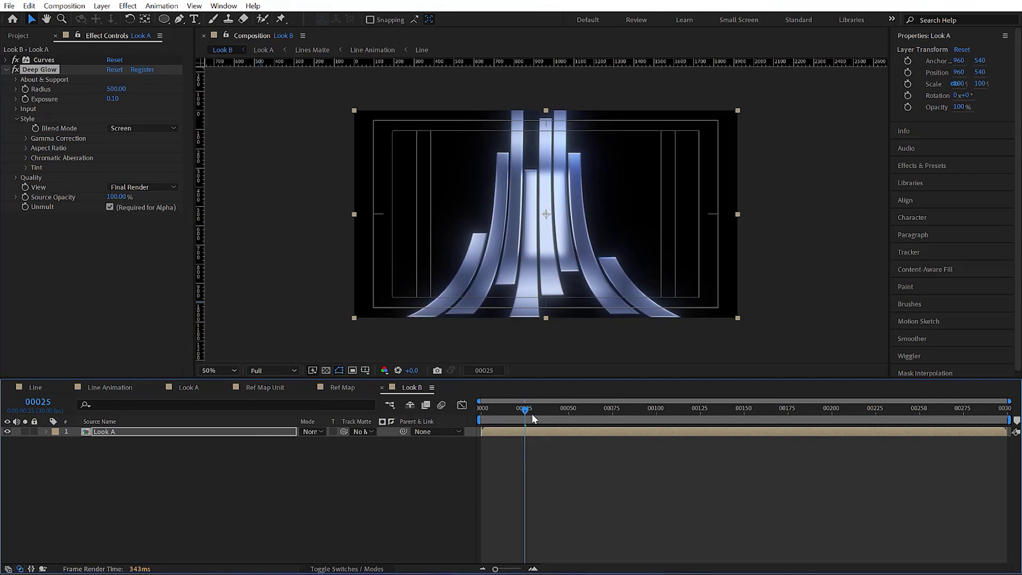
Apply the Echo effect to the Look A layer in Look B
right_click(257, 499)
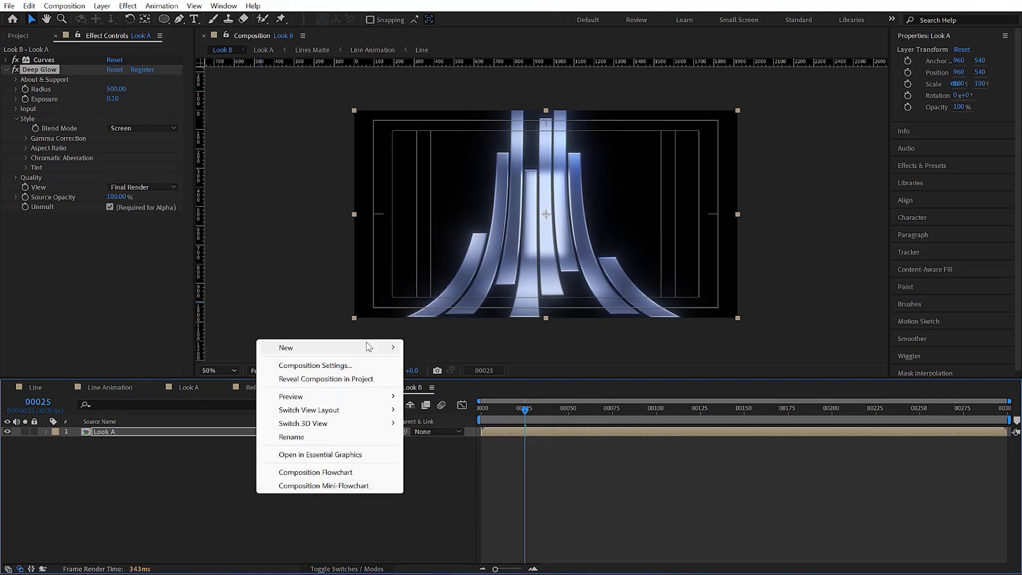
left_click(142, 427)
key("ctrl+space")
type("ec")
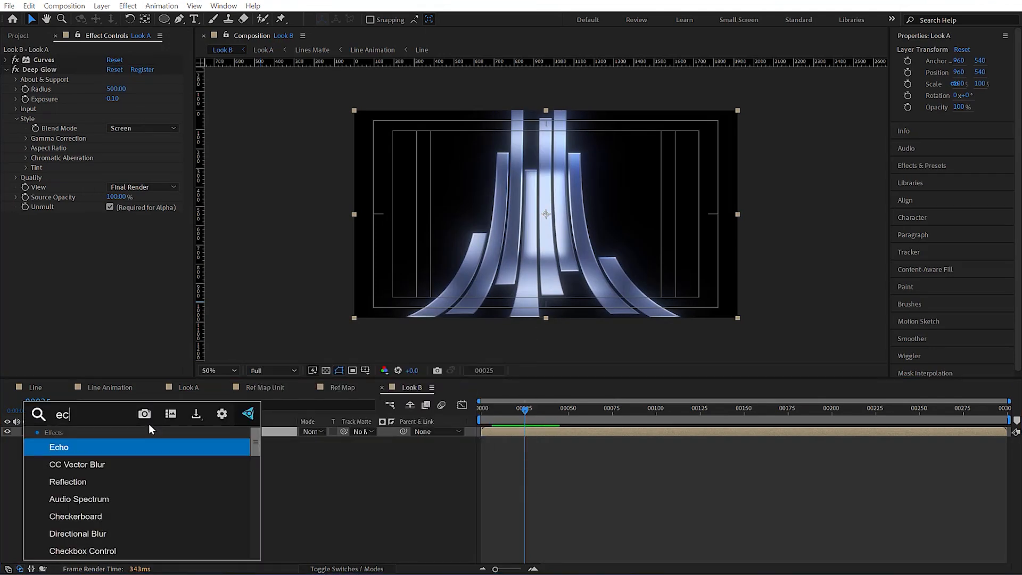
key("Return")
Set Echo's echo time to -0.233 seconds and its number of echoes to 3
left_click_drag(567, 409, 534, 411)
left_click_drag(121, 229, 120, 230)
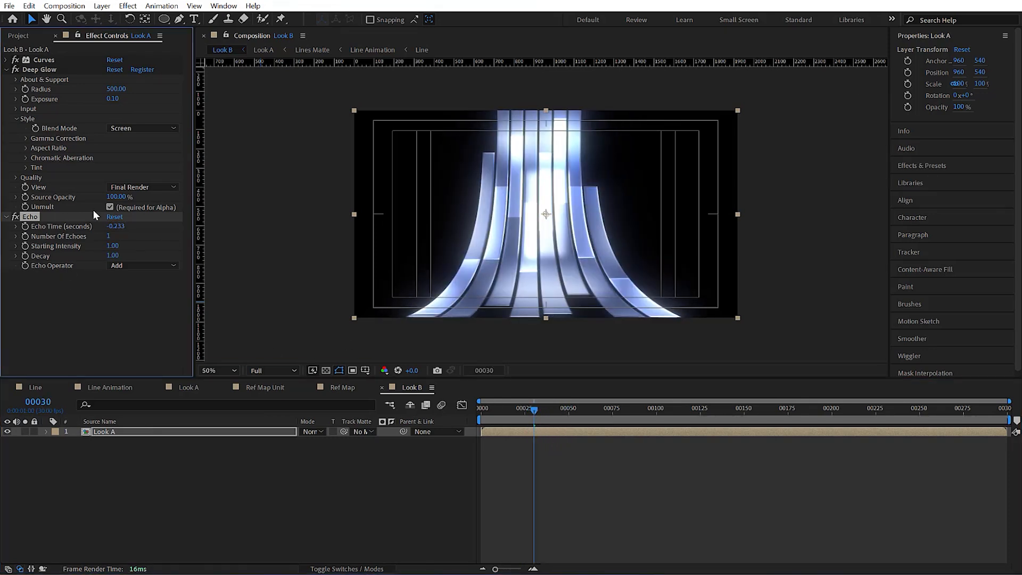
type("3")
key("Return")
Try the Composite In Front and Composite In Back echo operators around frame 49, and set the operator to Maximum
left_click_drag(571, 410, 567, 412)
left_click(143, 265)
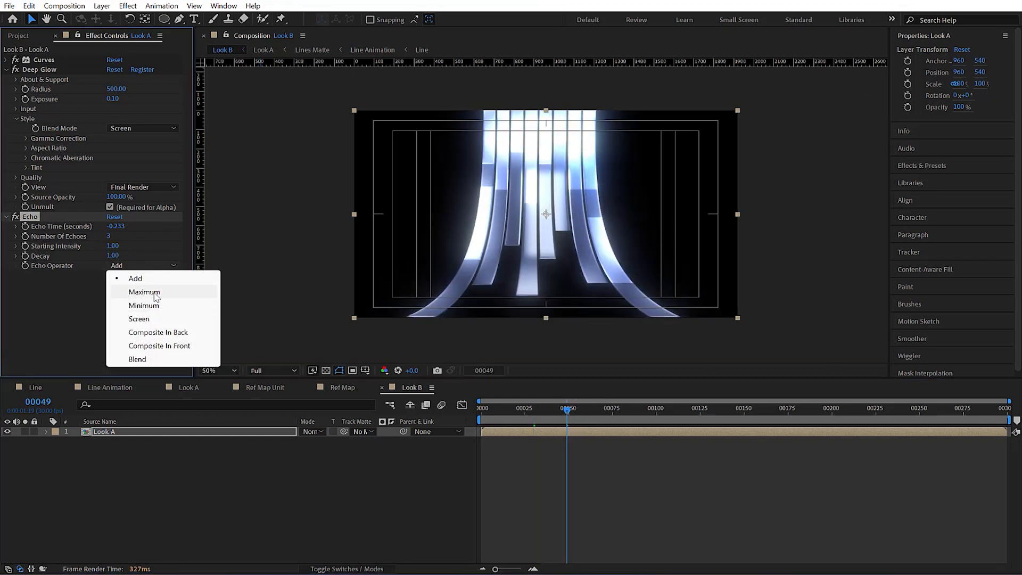
left_click(165, 346)
left_click(140, 266)
left_click(145, 332)
left_click(142, 265)
left_click(149, 292)
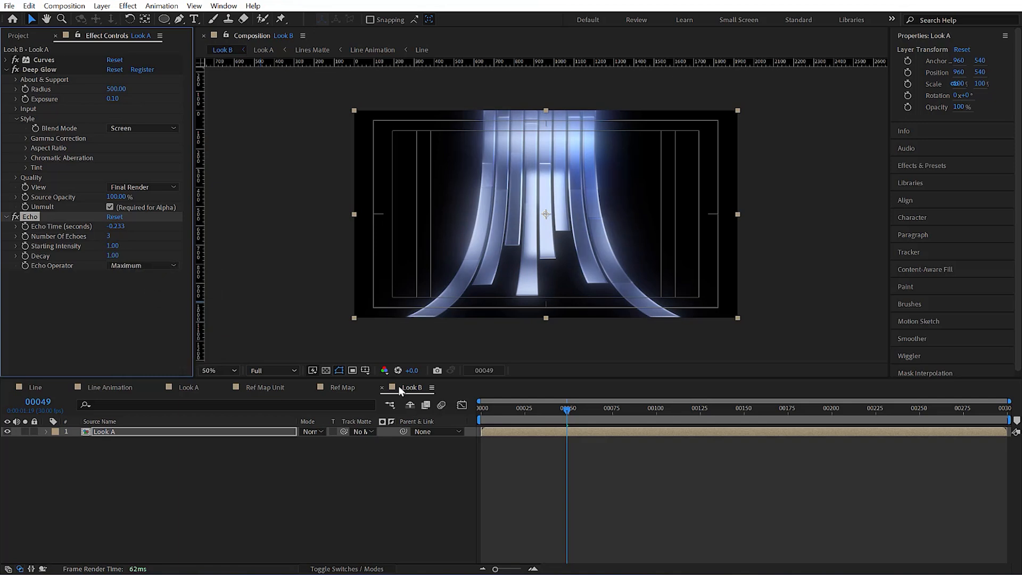
Set Echo's decay to 0.55 and check the fading trails between about frames 25 and 50
left_click(534, 410)
left_click_drag(535, 412, 564, 421)
left_click_drag(113, 256, 91, 260)
left_click_drag(527, 412, 546, 420)
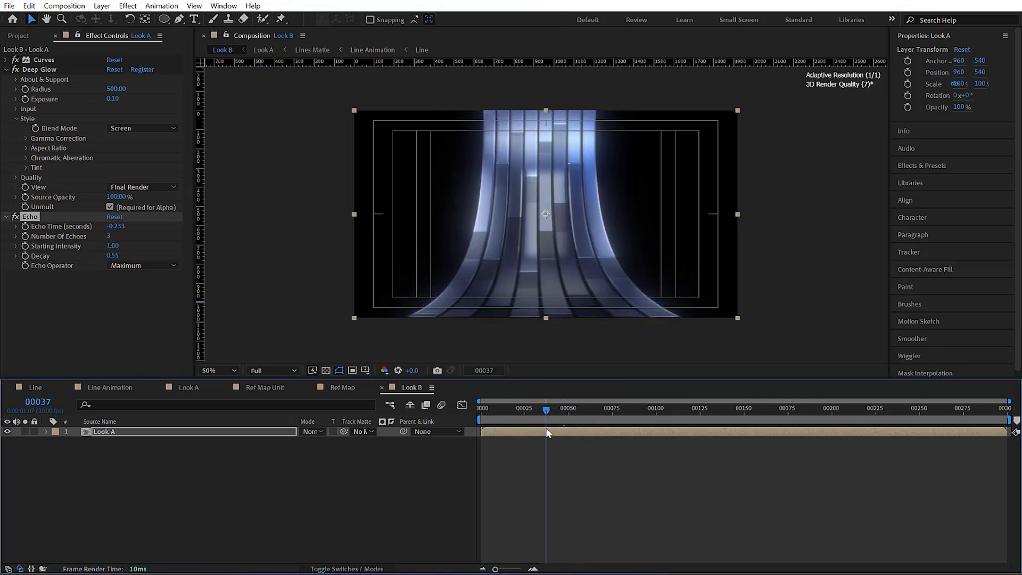
Set Echo's echo time to -0.15 seconds
mouse_move(116, 226)
left_mouse_down()
mouse_move(140, 226)
mouse_move(120, 226)
left_mouse_up()
left_click(119, 227)
type("-.15")
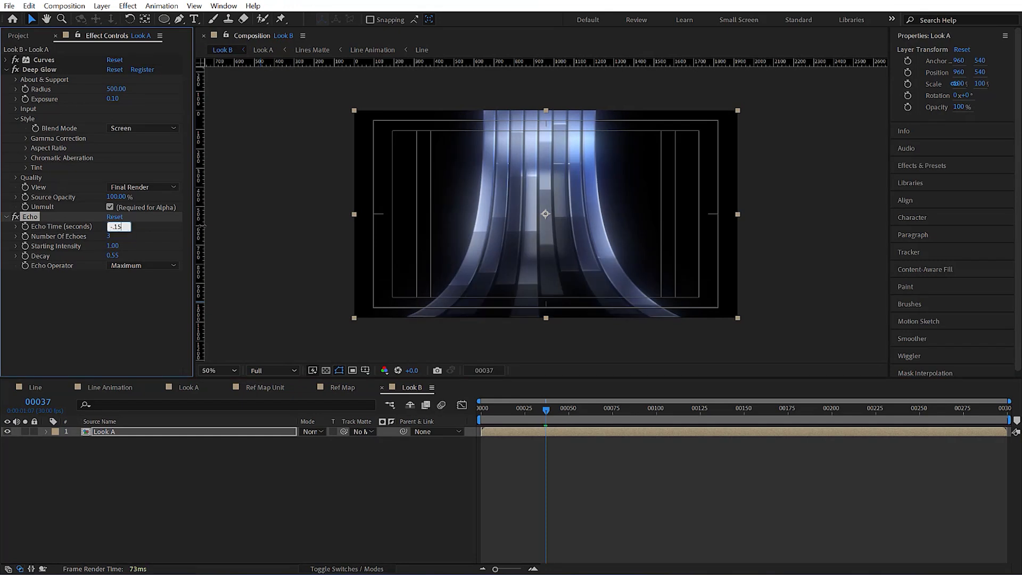
key("Return")
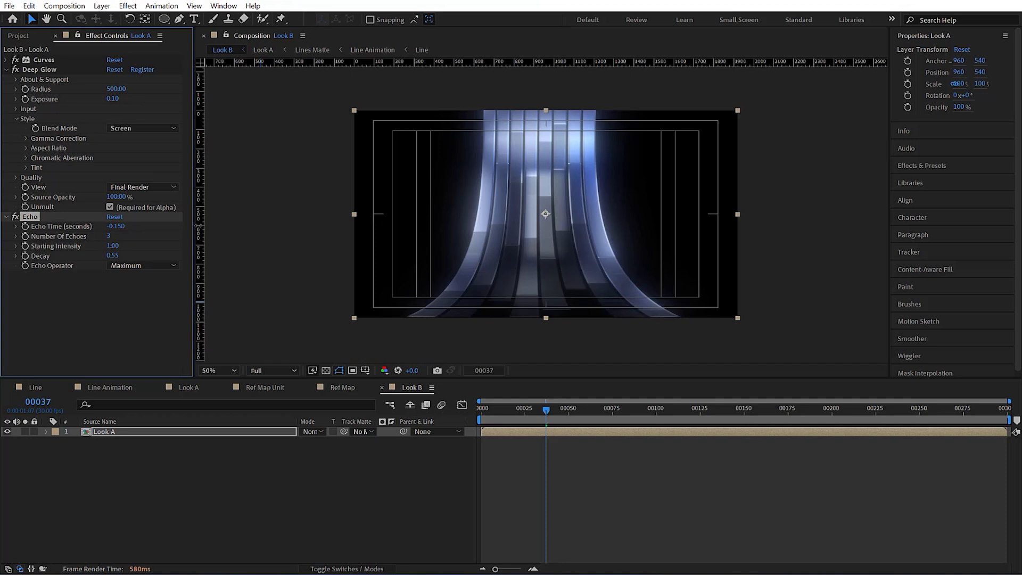
Preview the Look B animation from the first frame with the echo trails applied
key("comma")
key("comma")
left_click(477, 415)
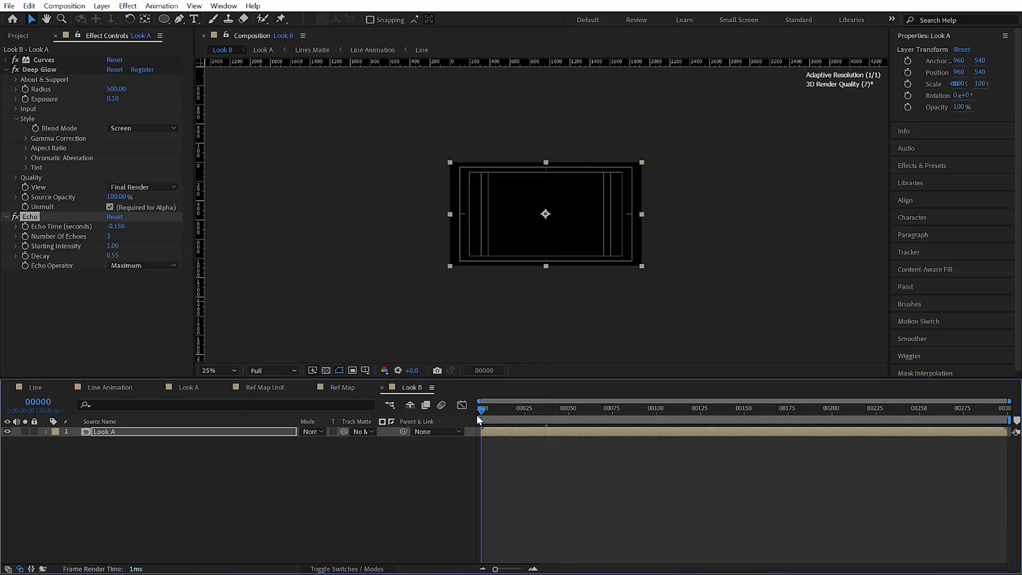
key("space")
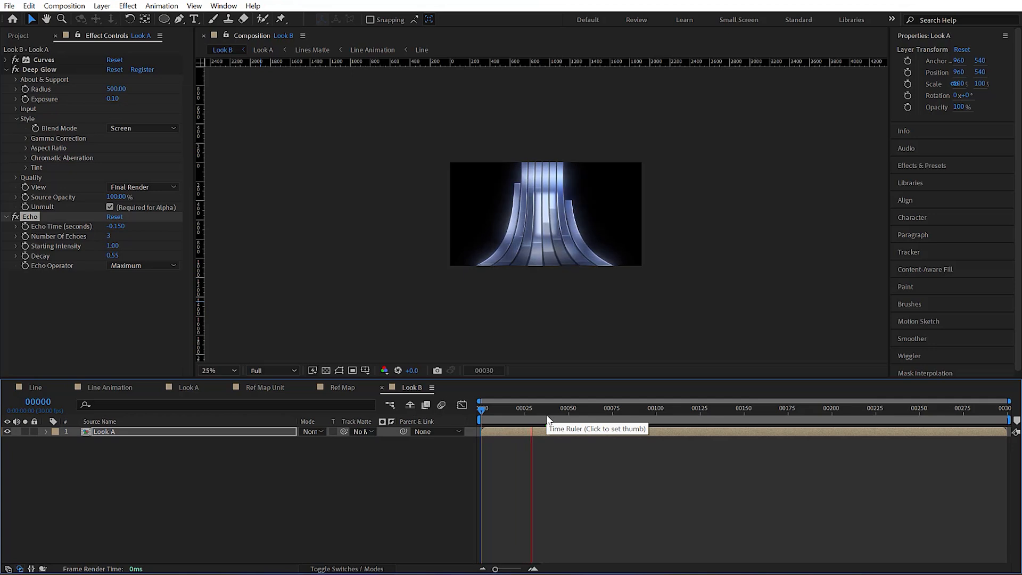
key("space")
Try the Composite In Front and Composite In Back echo operators and inspect the trails between about frames 34 and 26
left_click(103, 265)
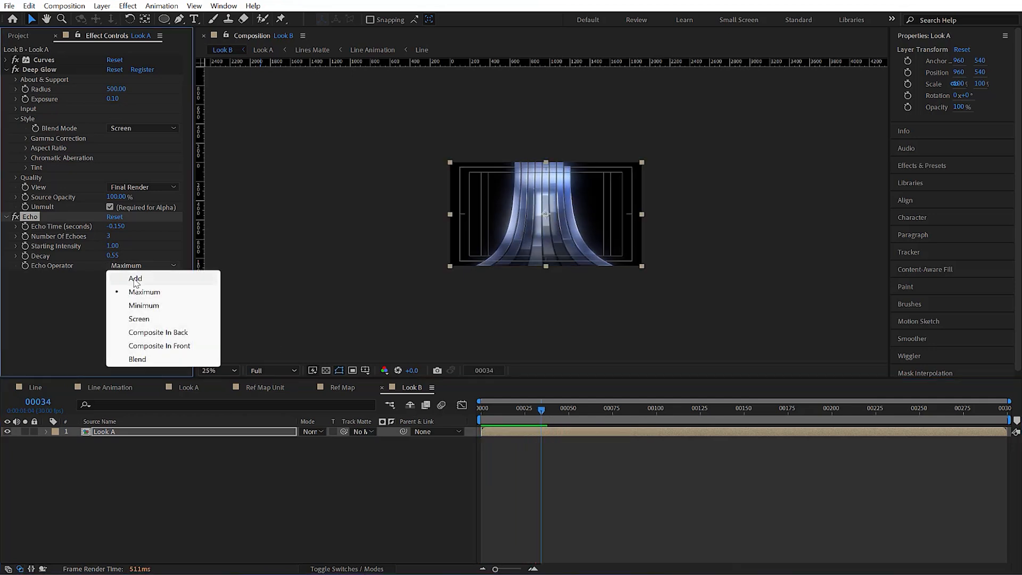
left_click(165, 345)
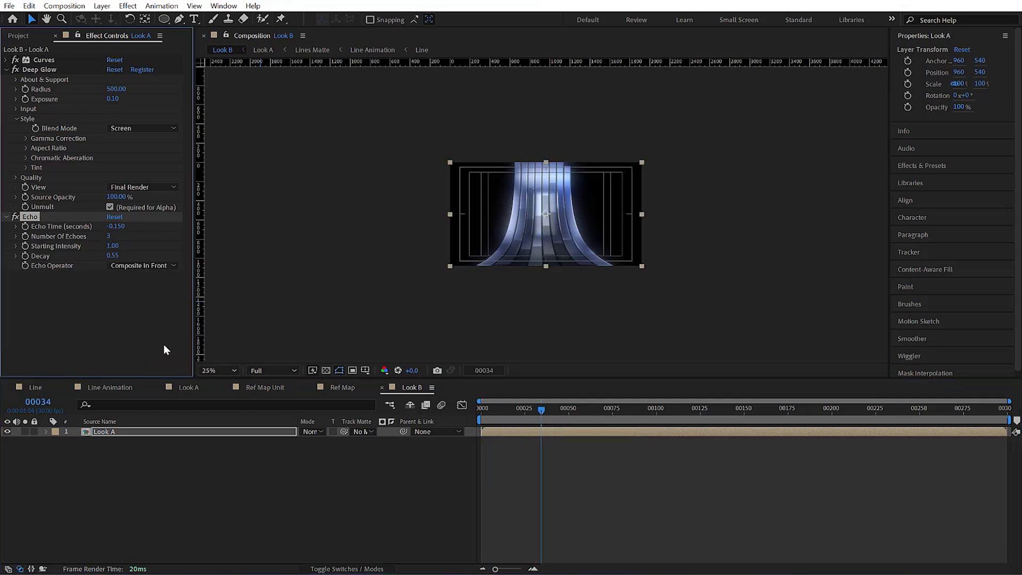
left_click(145, 267)
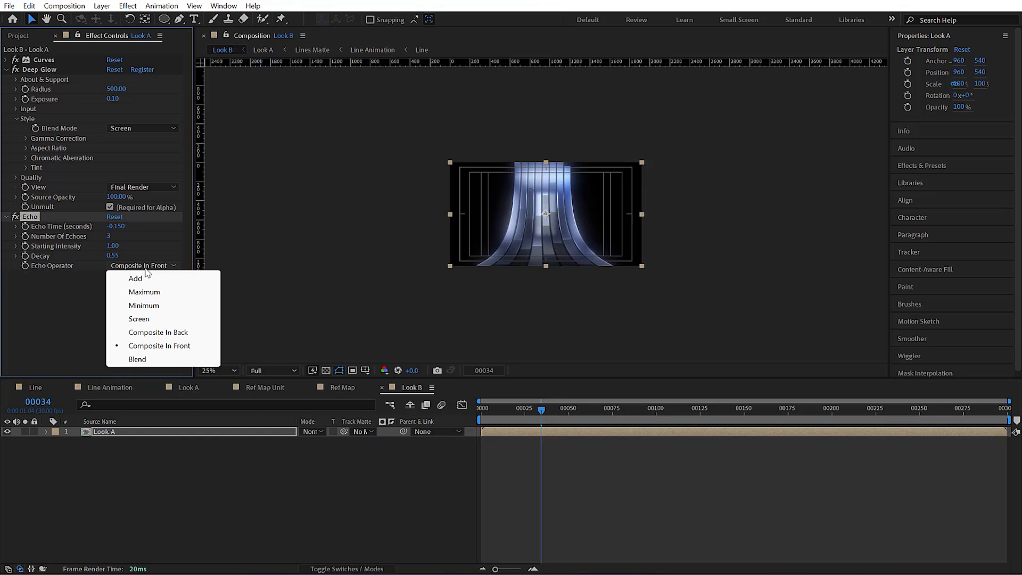
left_click(155, 332)
key("period")
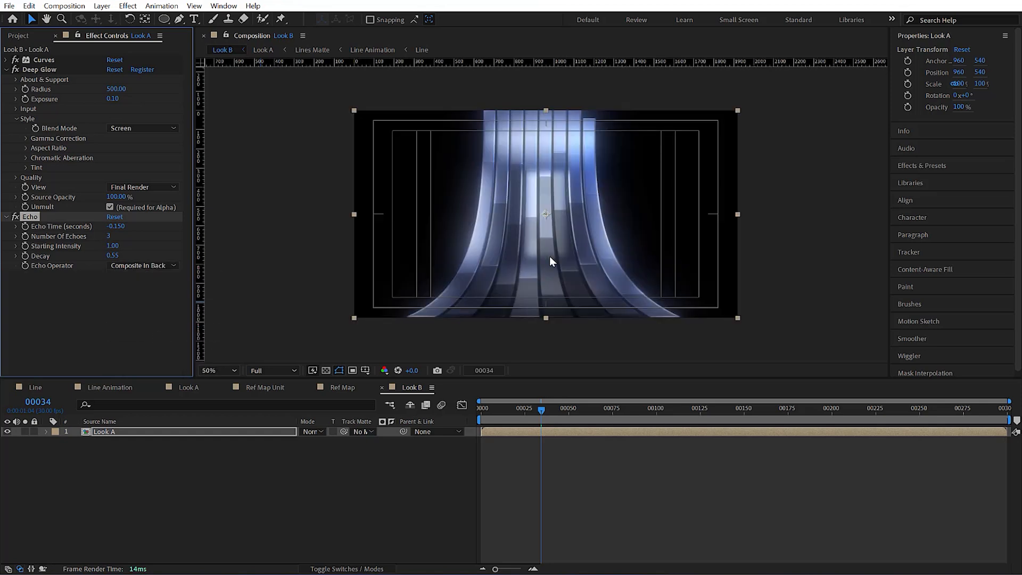
mouse_move(543, 415)
left_mouse_down()
mouse_move(567, 416)
mouse_move(527, 413)
left_mouse_up()
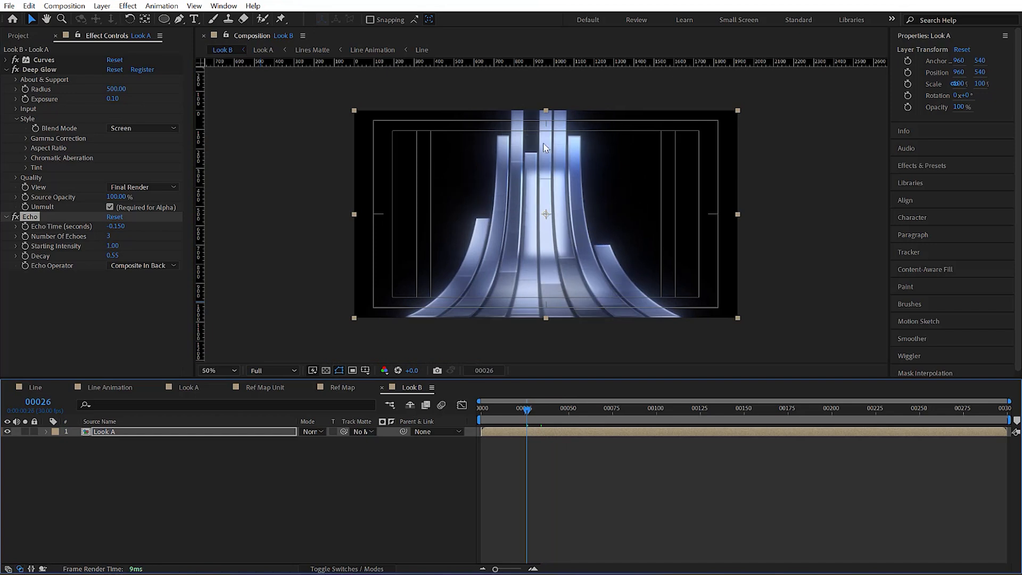
Set Echo's operator to Composite In Front and preview the Look B animation from near its start
left_click(137, 265)
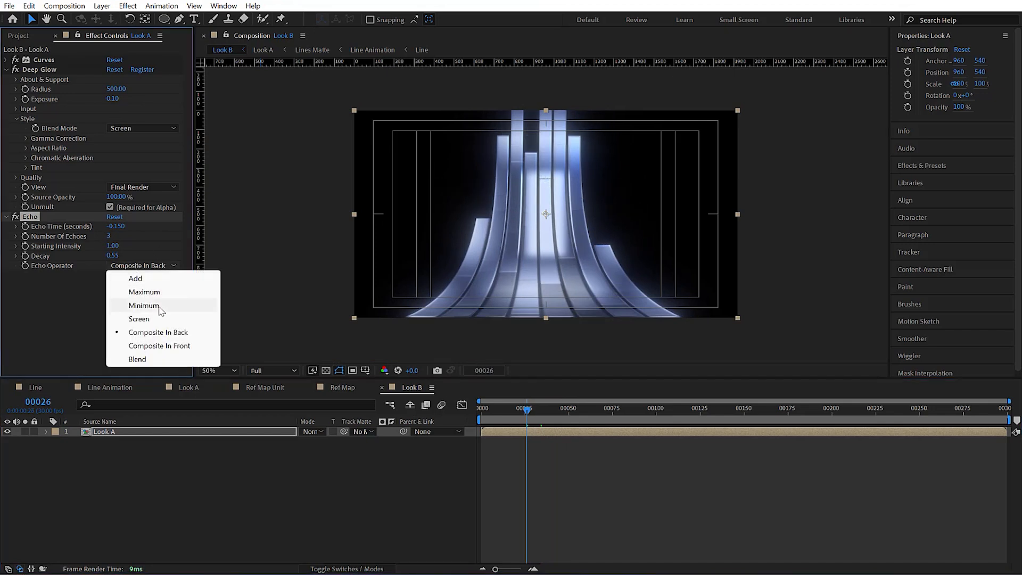
left_click(167, 344)
key("comma")
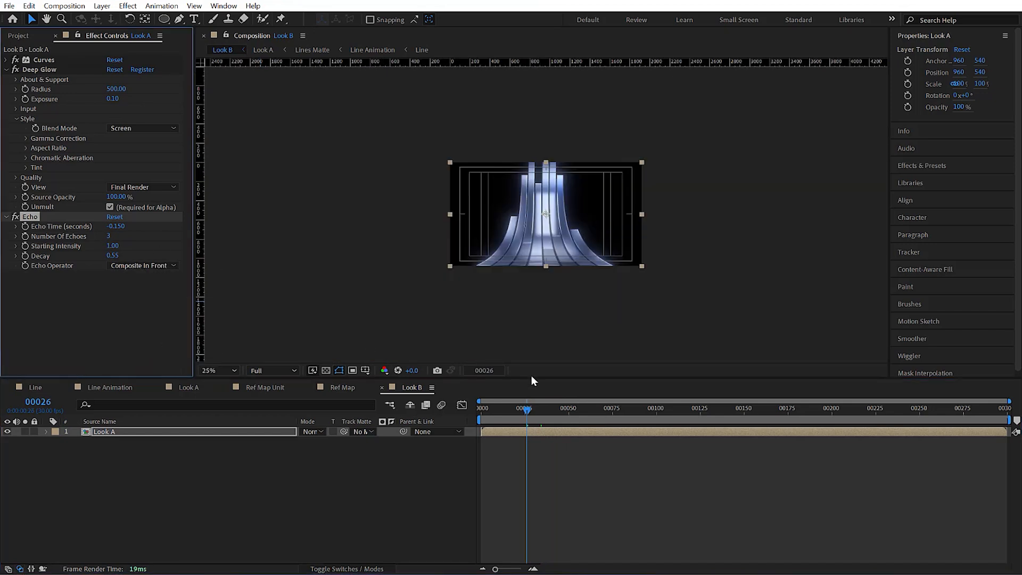
left_click(488, 407)
key("space")
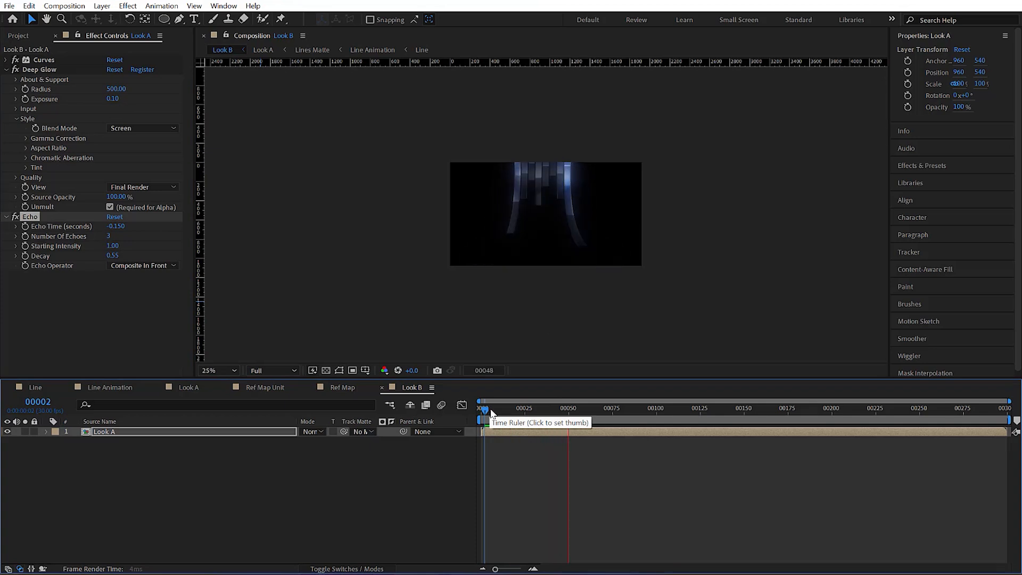
Add a full-frame 1920 × 1080 dark blue solid to Look B and place it beneath the Look A layer
left_click(304, 550)
right_click(202, 366)
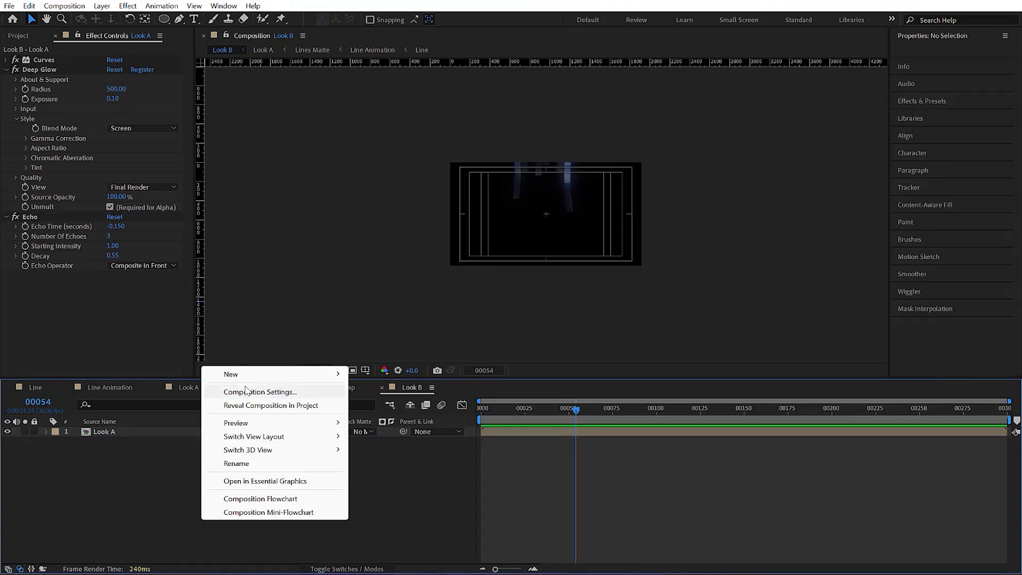
mouse_move(231, 375)
left_click(379, 405)
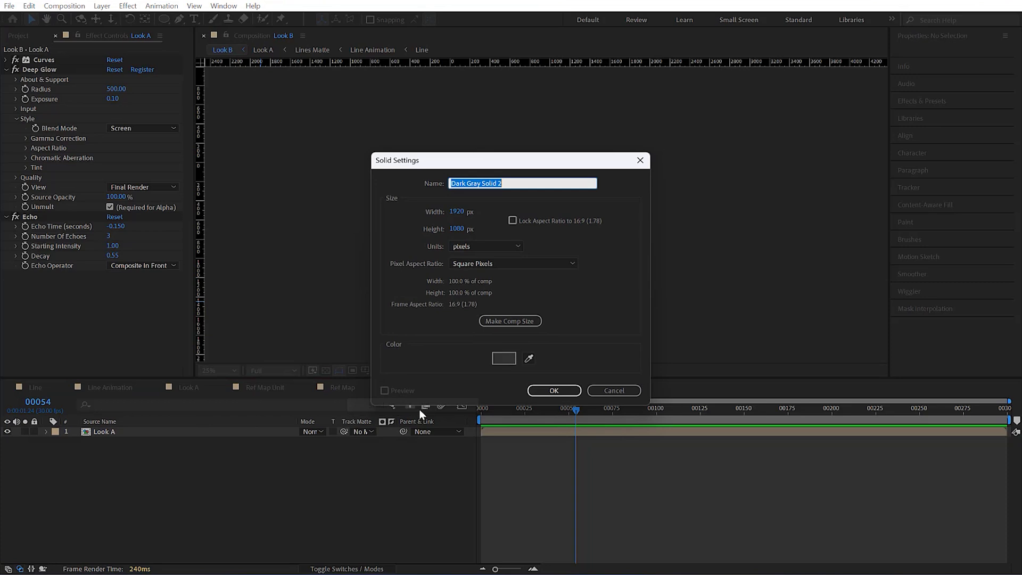
left_click(508, 359)
left_click(355, 399)
mouse_move(370, 395)
left_mouse_down()
mouse_move(350, 448)
mouse_move(321, 454)
mouse_move(377, 402)
left_mouse_up()
left_click_drag(322, 453, 302, 449)
left_click(296, 455)
left_click(465, 339)
key("ctrl+[")
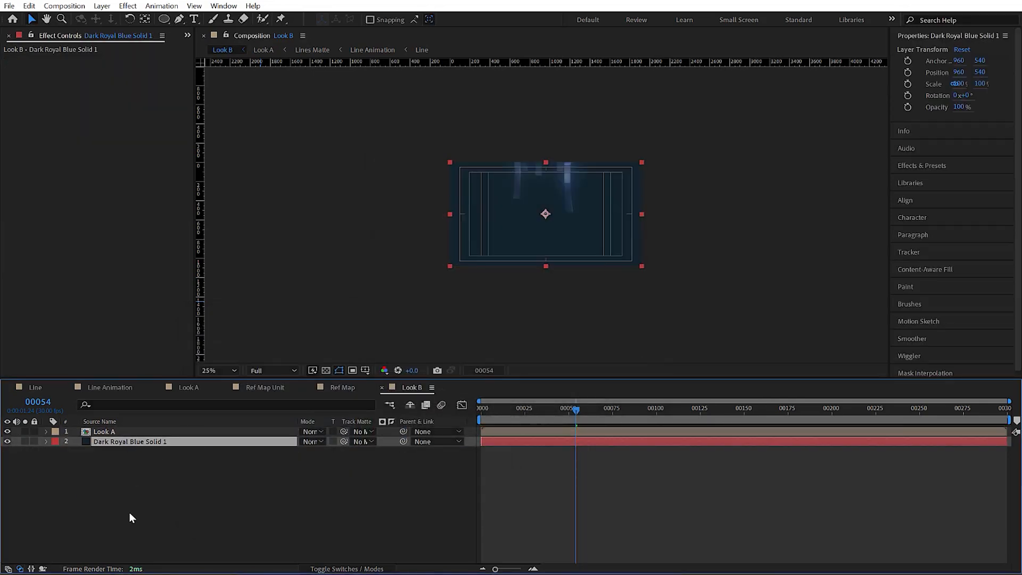
Apply the Fill effect to the background solid and set its colour to dark navy #191F2D, judging it at frame 31
left_click_drag(569, 408, 534, 416)
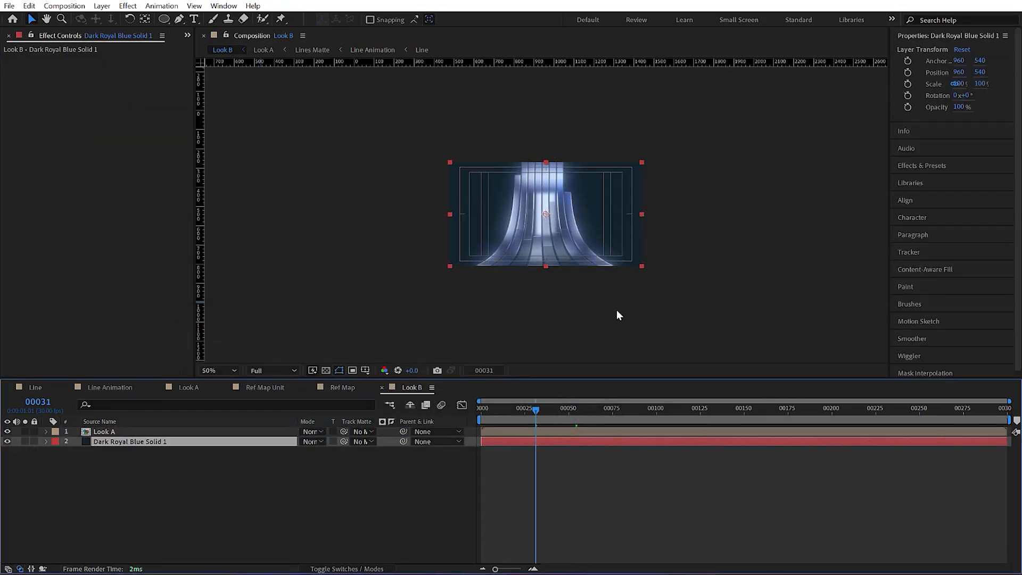
key("period")
key("ctrl+space")
type("fil")
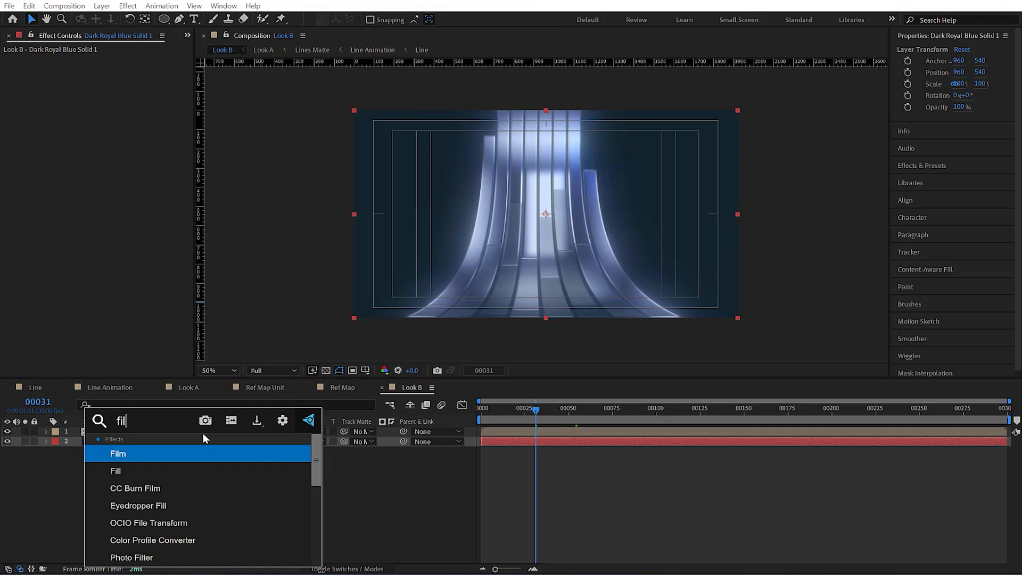
key("Return")
left_click(587, 215)
left_click(109, 89)
left_click_drag(271, 422, 270, 456)
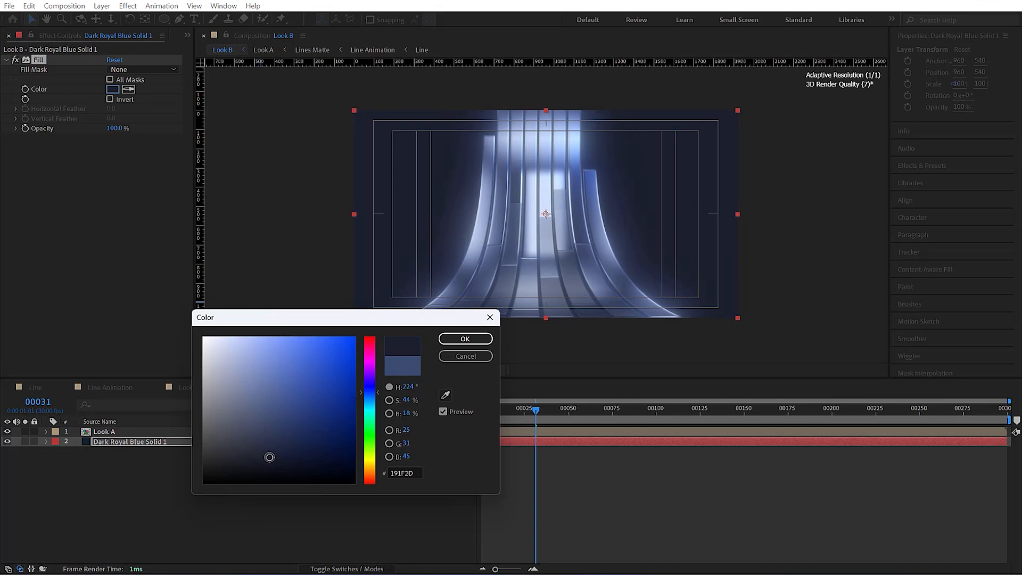
left_click(463, 339)
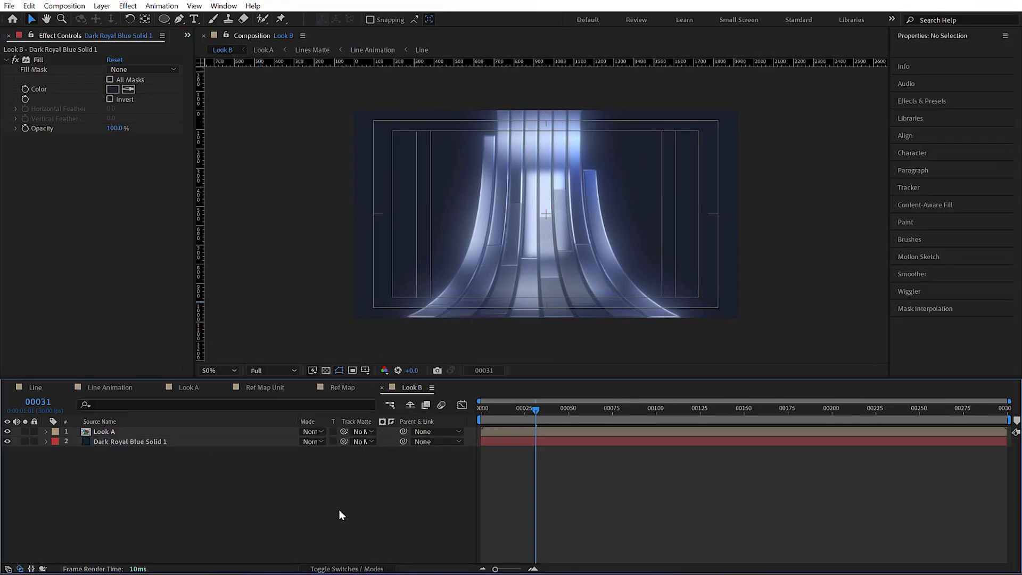
Add a full-frame black solid and place it at the top of the Look B layer stack
left_click(143, 442)
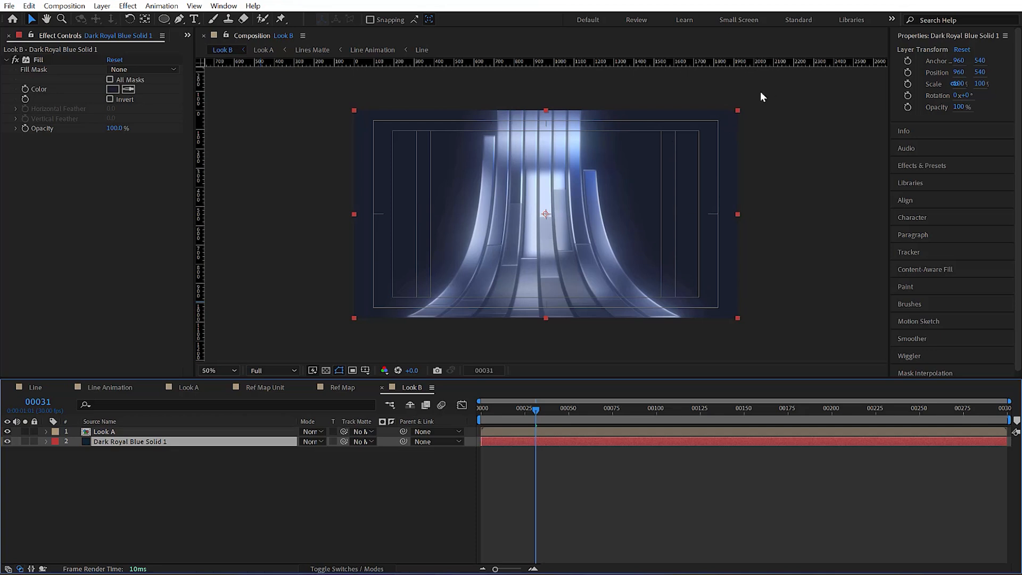
right_click(241, 519)
mouse_move(331, 358)
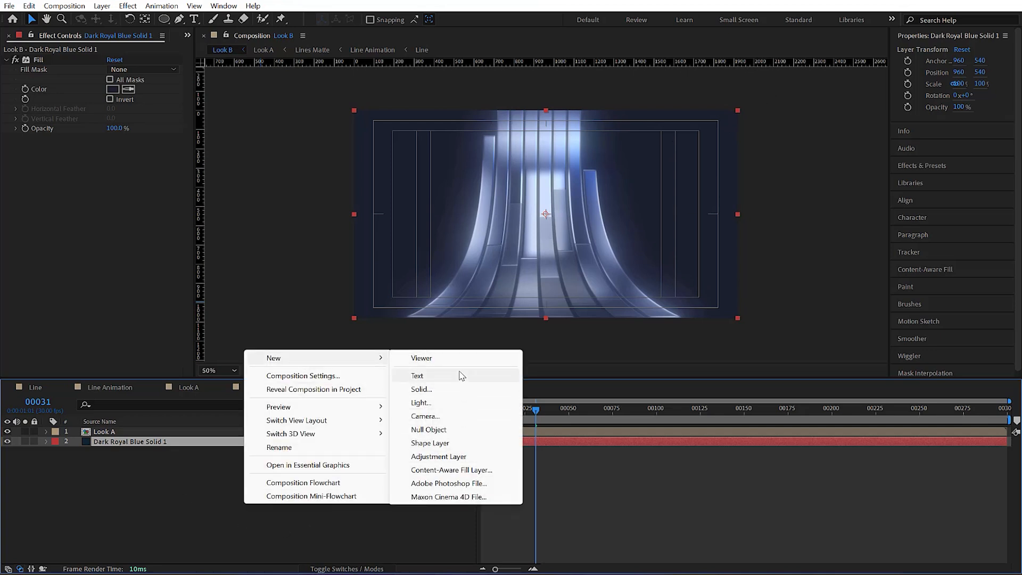
left_click(421, 389)
left_click(495, 358)
left_click(468, 338)
left_click(549, 394)
left_click_drag(142, 441, 141, 431)
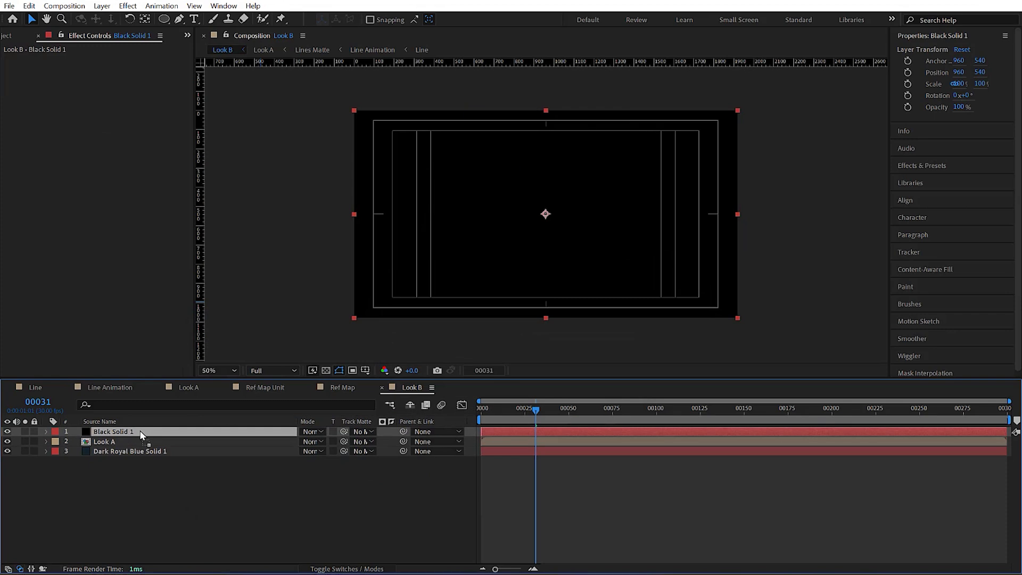
Apply Optical Flares to the black solid and look through one of its lens flare preset folders
key("ctrl+space")
type("o")
key("Return")
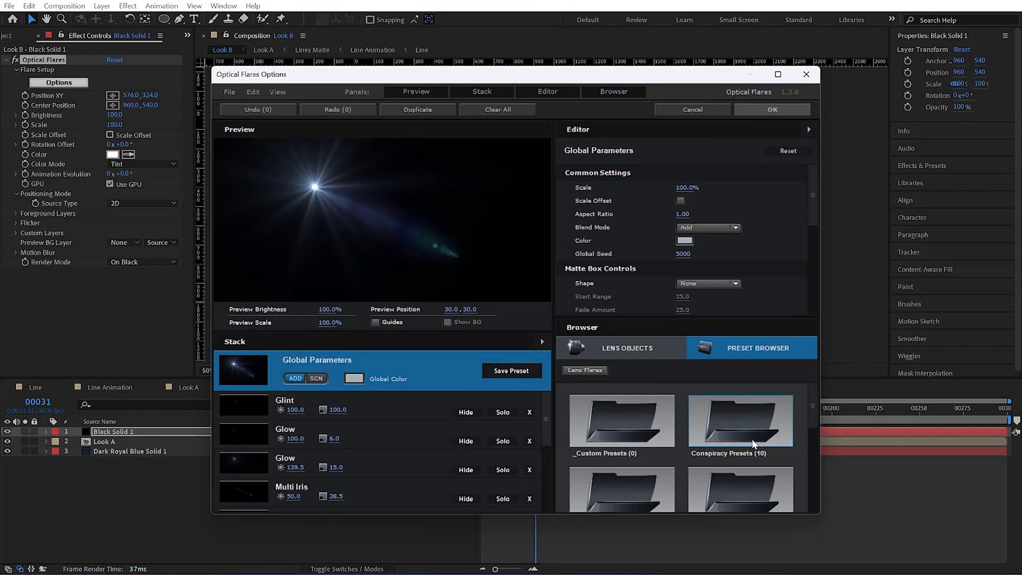
scroll(759, 410, "down", 1)
left_click(760, 408)
scroll(740, 455, "down", 7)
scroll(759, 448, "up", 7)
Load a soft, warm round glow flare from the Light preset folder into Optical Flares
left_click(591, 369)
scroll(744, 439, "down", 1)
left_click(630, 460)
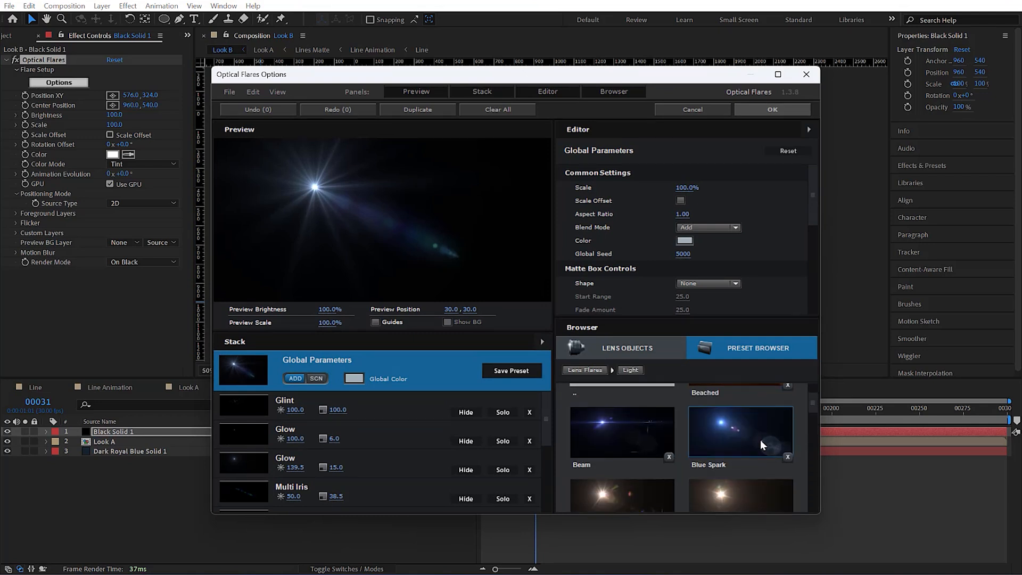
scroll(759, 444, "down", 6)
scroll(758, 444, "up", 1)
left_click(759, 444)
left_click(773, 110)
Set the flare's render mode to On Transparent and move it into the frame's lower-right corner at 1874, 1016
left_click(160, 262)
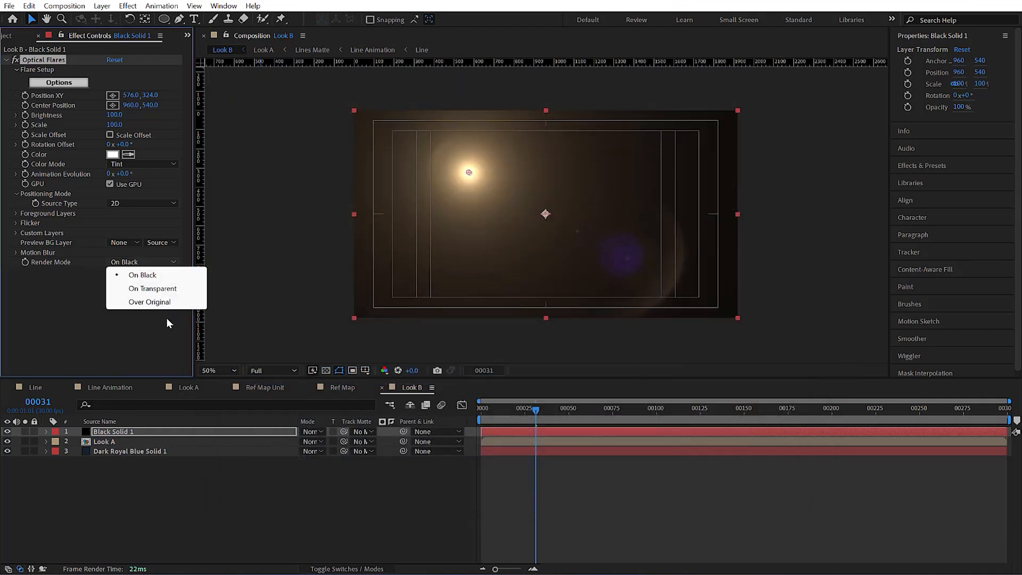
left_click(152, 288)
left_click_drag(469, 172, 698, 308)
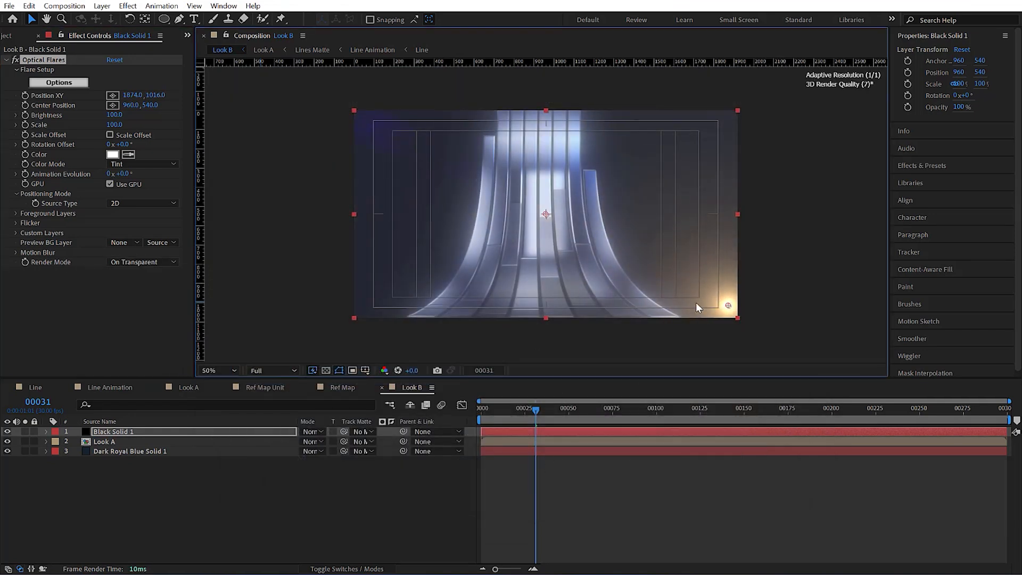
Tint the Optical Flares light a bright azure blue
left_click(112, 155)
left_click(370, 390)
left_click(341, 356)
left_click_drag(341, 356, 328, 348)
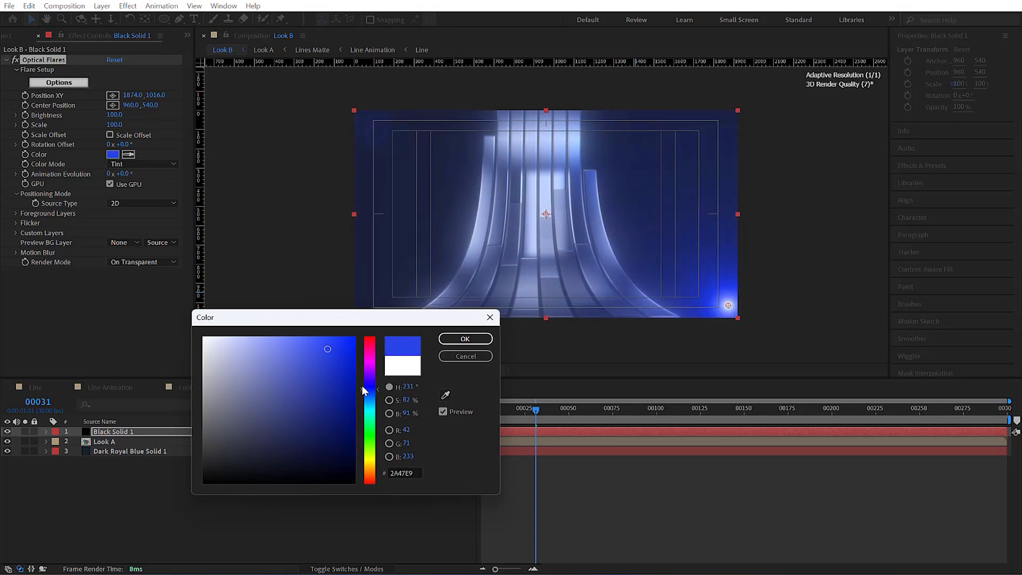
left_click_drag(364, 391, 365, 399)
left_click(465, 339)
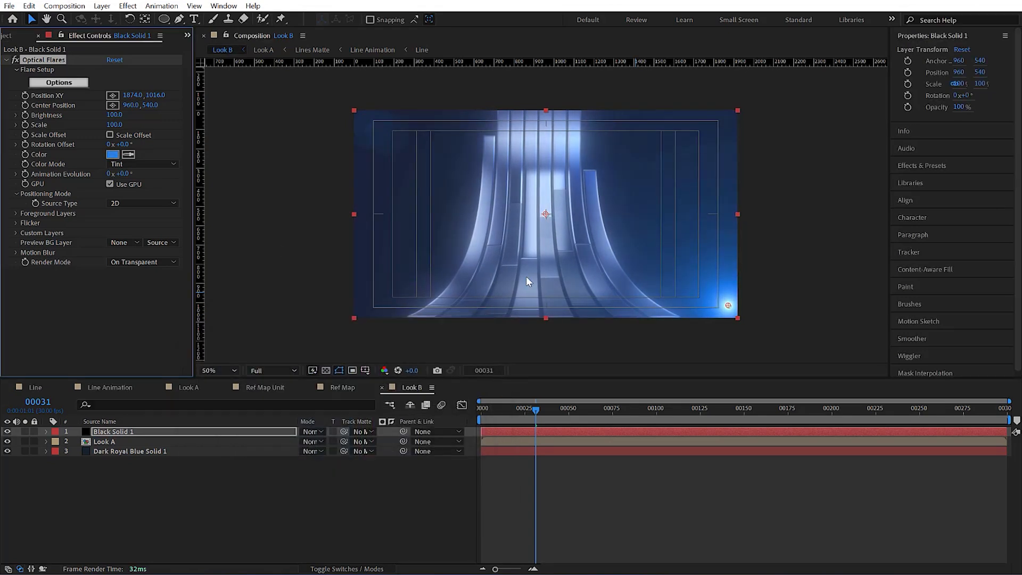
Move the flare just beyond the frame's lower-right corner to 1944, 1100 and set the black solid's blend mode to Add
left_click_drag(728, 306, 743, 321)
left_click(312, 431)
left_click(383, 195)
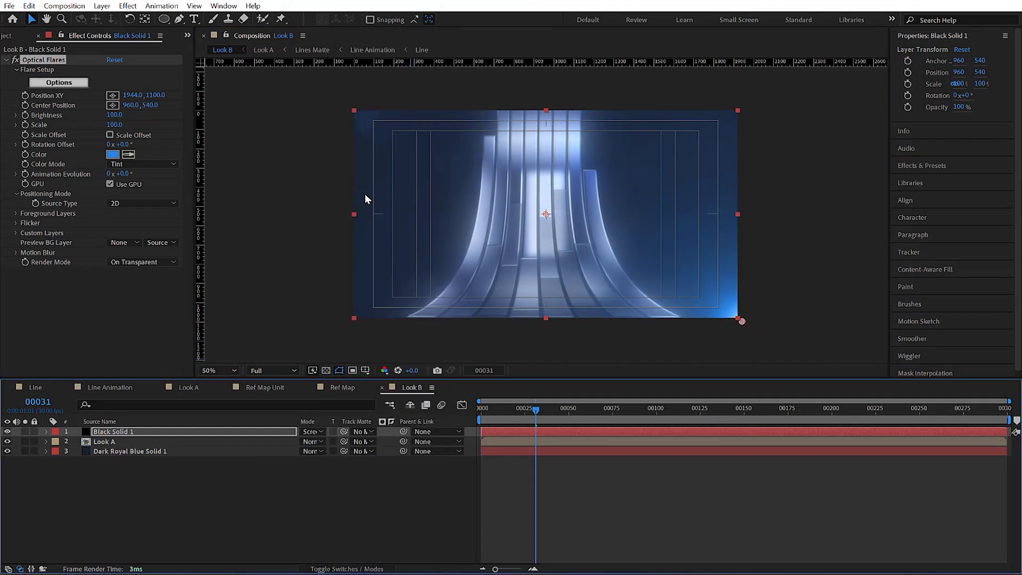
left_click(436, 451)
left_click(312, 431)
left_click(379, 167)
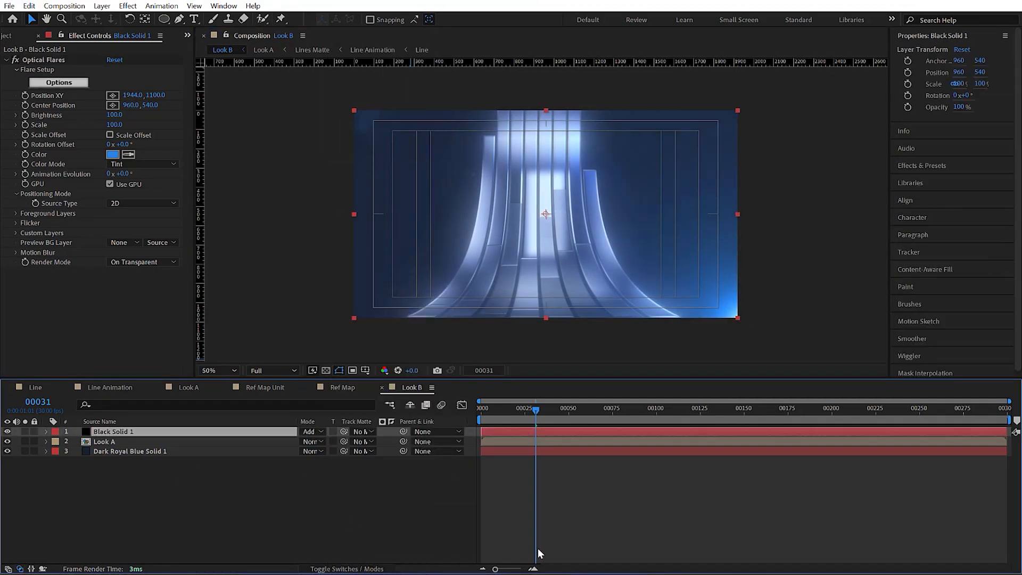
Draw a large elliptical mask on the black solid, then shift, rotate and resize it diagonally around the lower-right corner
left_click(164, 19)
left_click_drag(738, 320, 368, 98)
key("v")
scroll(551, 274, "down", 1)
left_click_drag(549, 267, 593, 310)
double_click(685, 256)
left_click_drag(703, 255, 671, 179)
left_click_drag(536, 196, 535, 199)
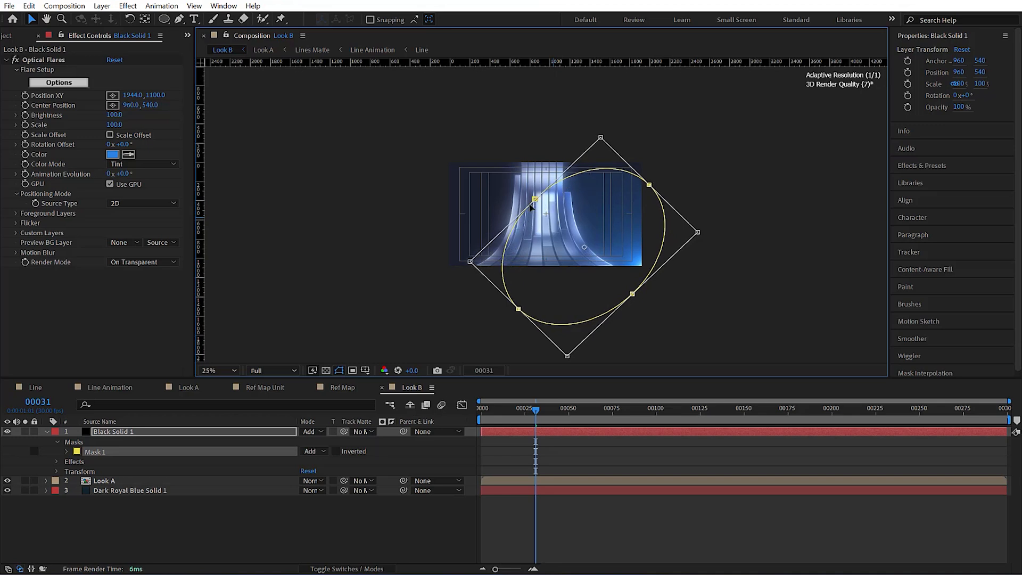
Set the elliptical mask's feather on the black solid to 704 pixels
left_click(185, 432)
key("f")
left_click_drag(317, 451, 653, 441)
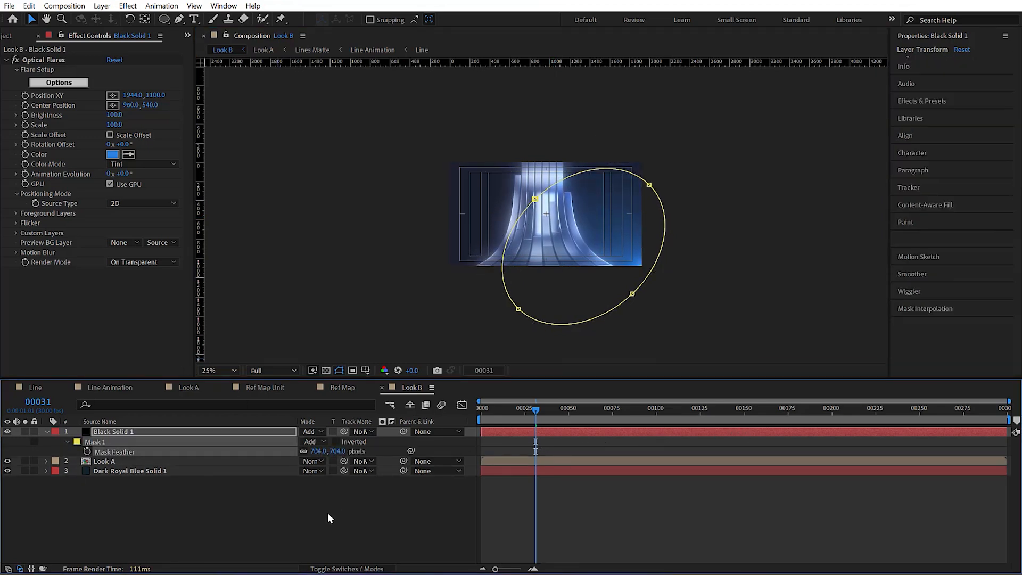
left_click(329, 515)
Preview the Look B animation with the blue corner flare, from about frame 8 and from the first frame
left_click(495, 413)
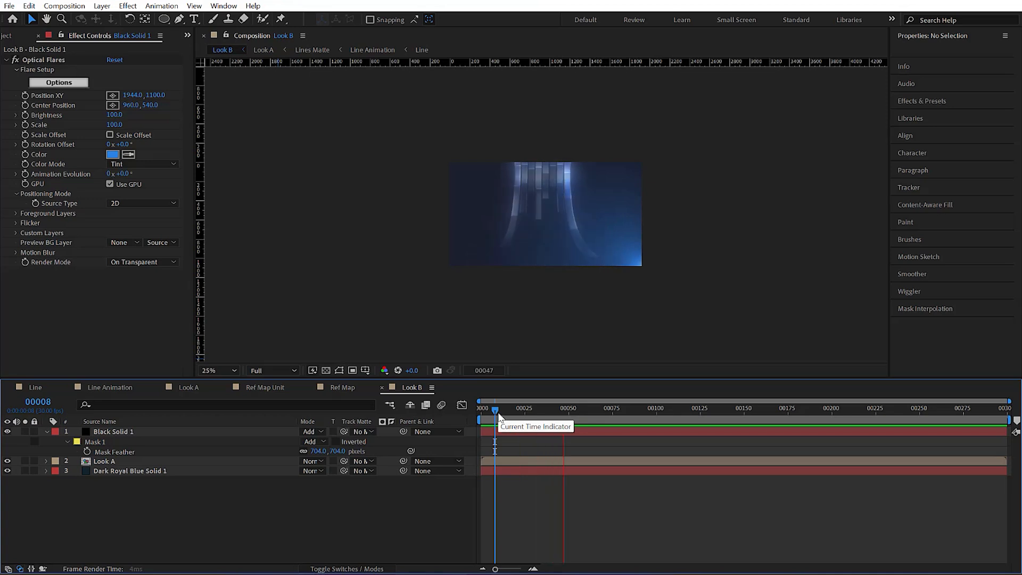
left_click(499, 413)
key("space")
key("Home")
key("space")
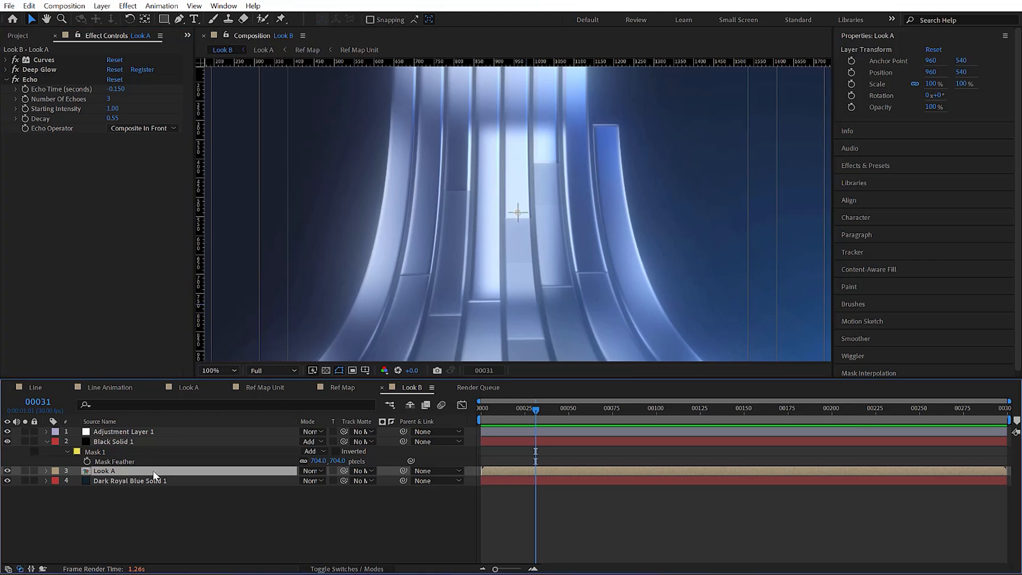
Try the Quick Chromatic Aberration 3 effect on the Look A layer, and remove it
key("ctrl+space")
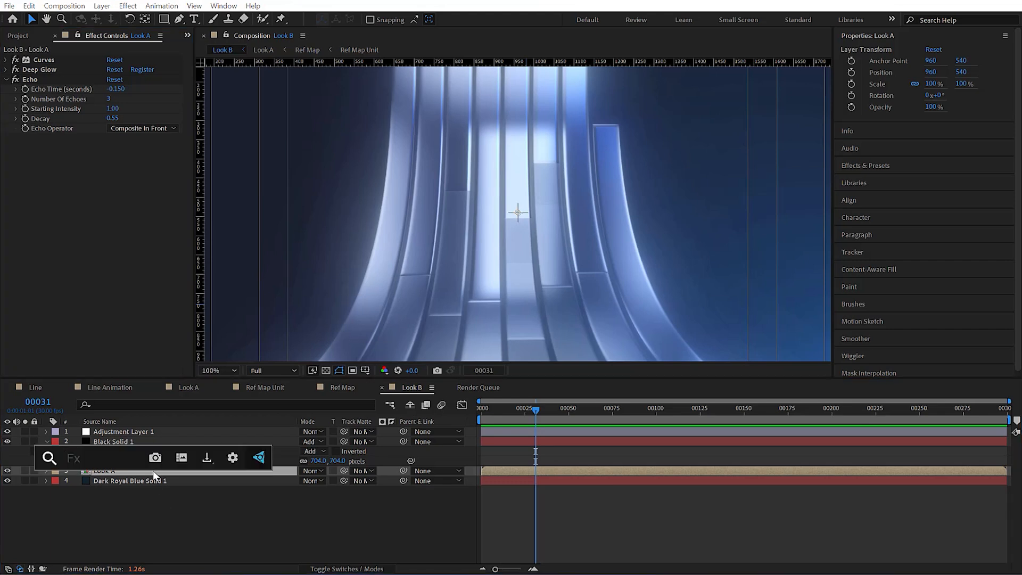
type("chro")
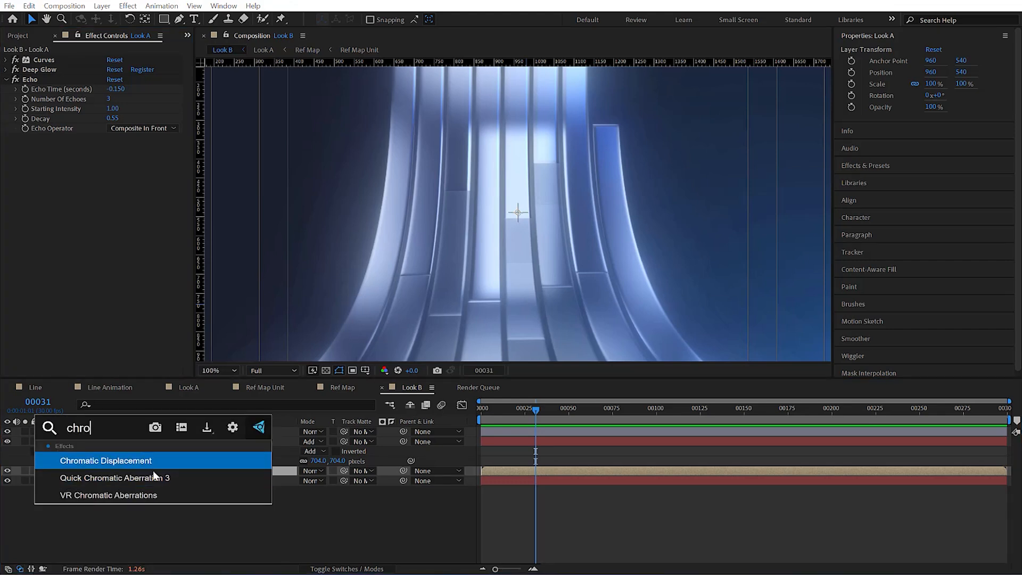
left_click(127, 484)
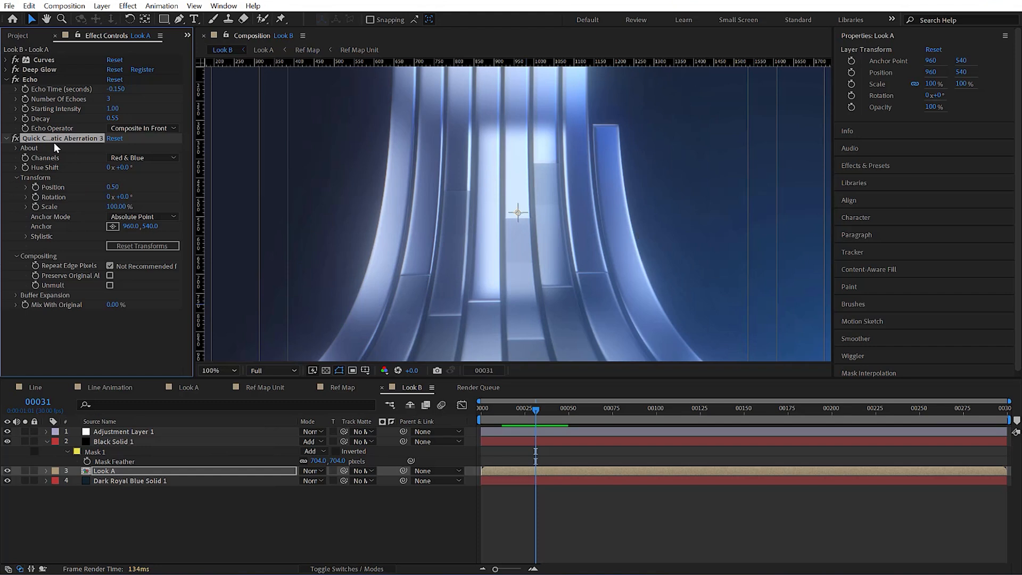
key("Delete")
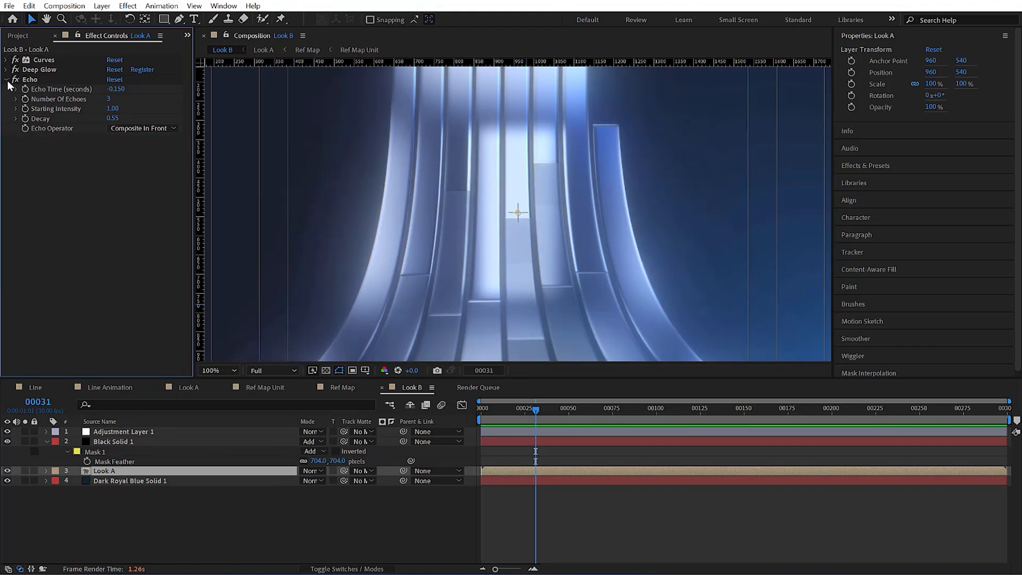
Enable chromatic aberration in the Look A layer's Deep Glow effect and increase its amount
left_click(6, 70)
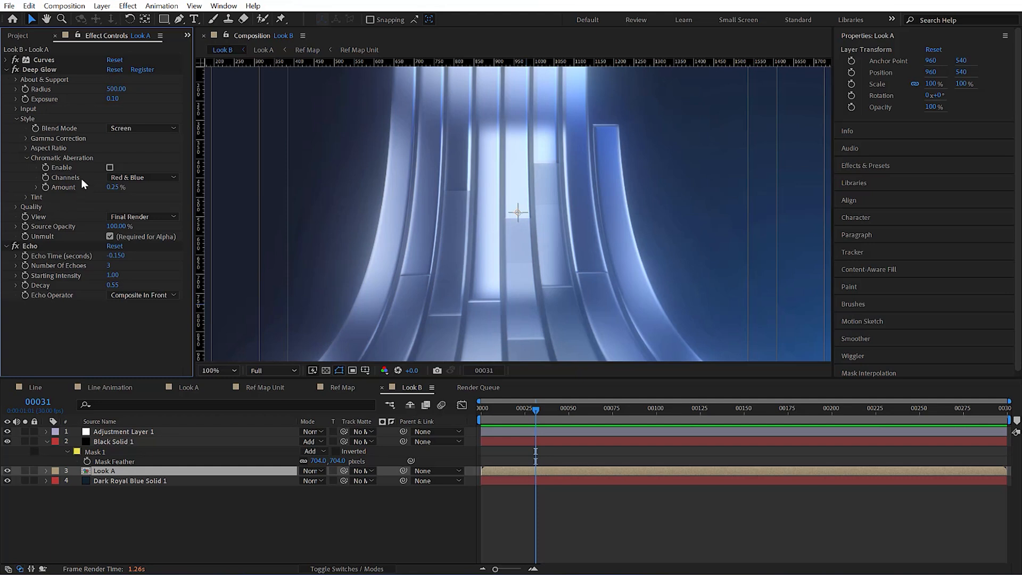
left_click(110, 168)
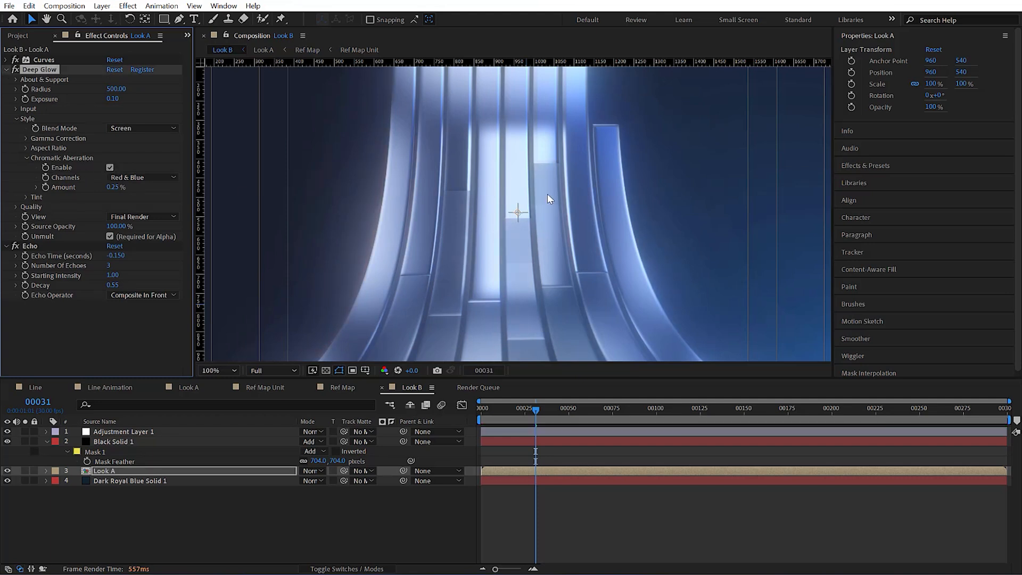
mouse_move(115, 188)
left_mouse_down()
mouse_move(209, 189)
mouse_move(129, 188)
left_mouse_up()
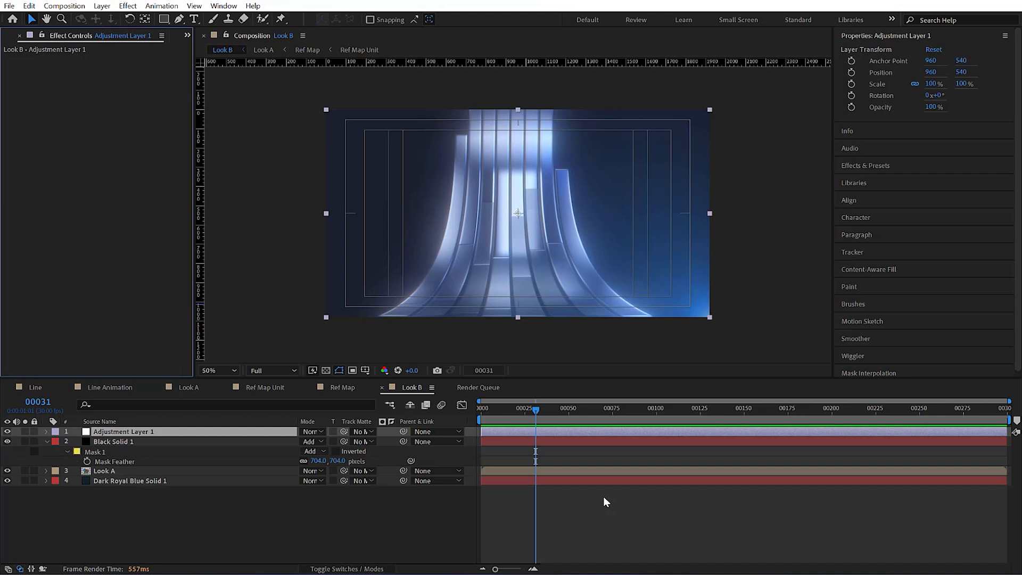
Try shifting the master hue with a Hue/Saturation effect on Adjustment Layer 1, and remove the effect
key("ctrl+space")
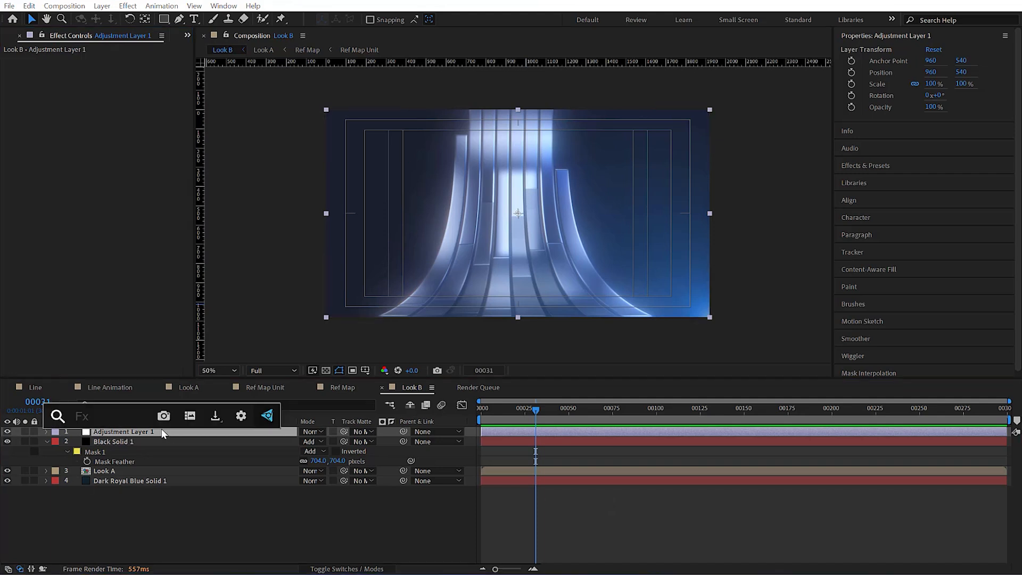
type("hue")
key("Return")
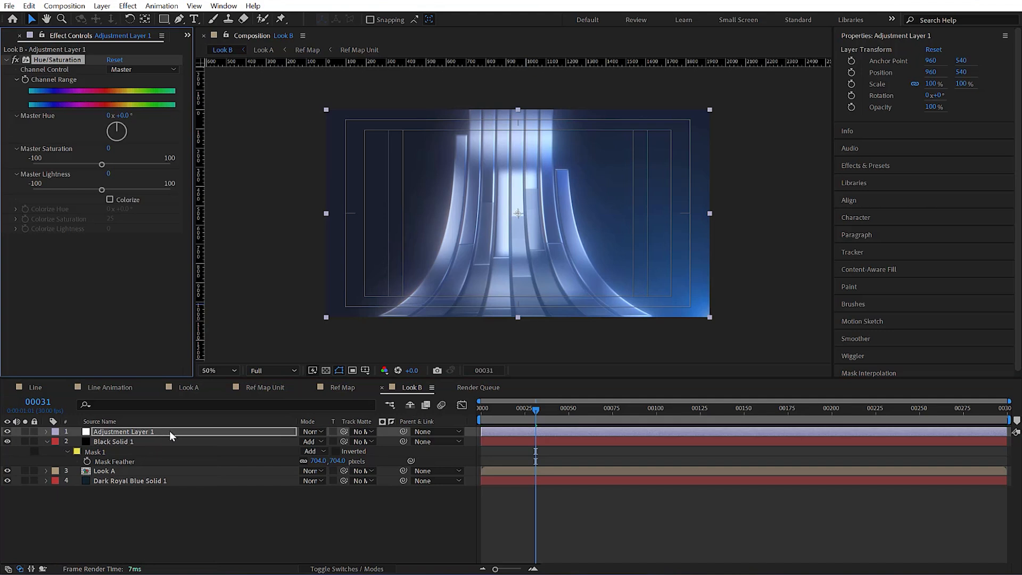
left_click_drag(118, 126, 173, 121)
key("ctrl+z")
key("Delete")
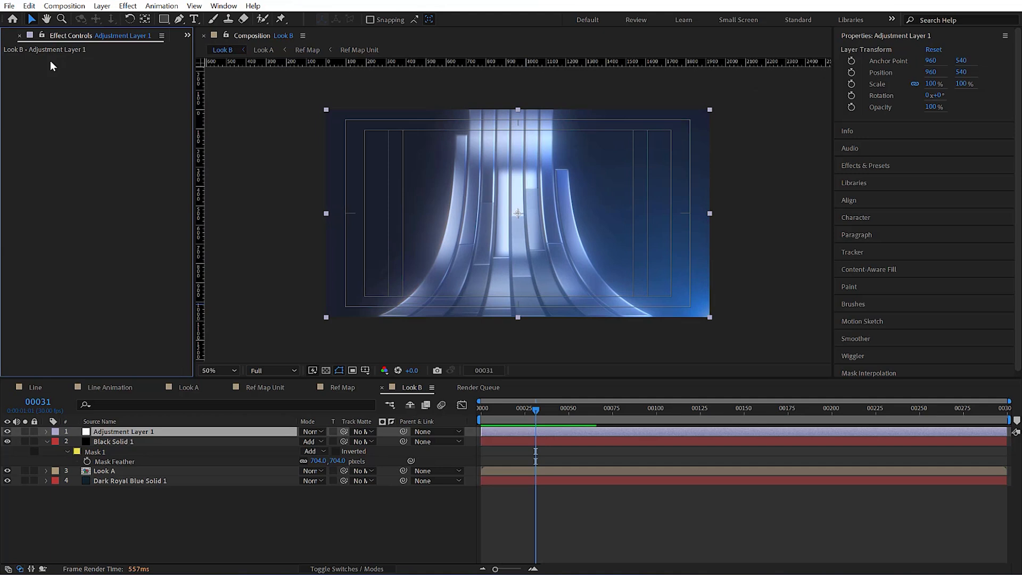
Open the Ref Map composition nested inside Look A and apply a Tint effect to its Ref Map Unit layer
left_click(117, 473)
double_click(116, 473)
double_click(128, 445)
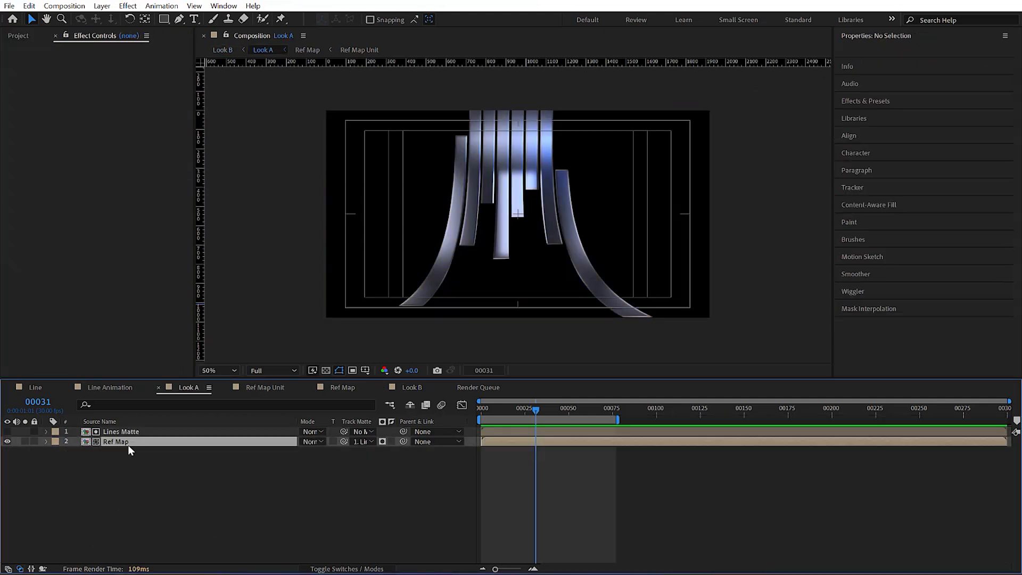
left_click(121, 432)
key("ctrl+space")
type("t")
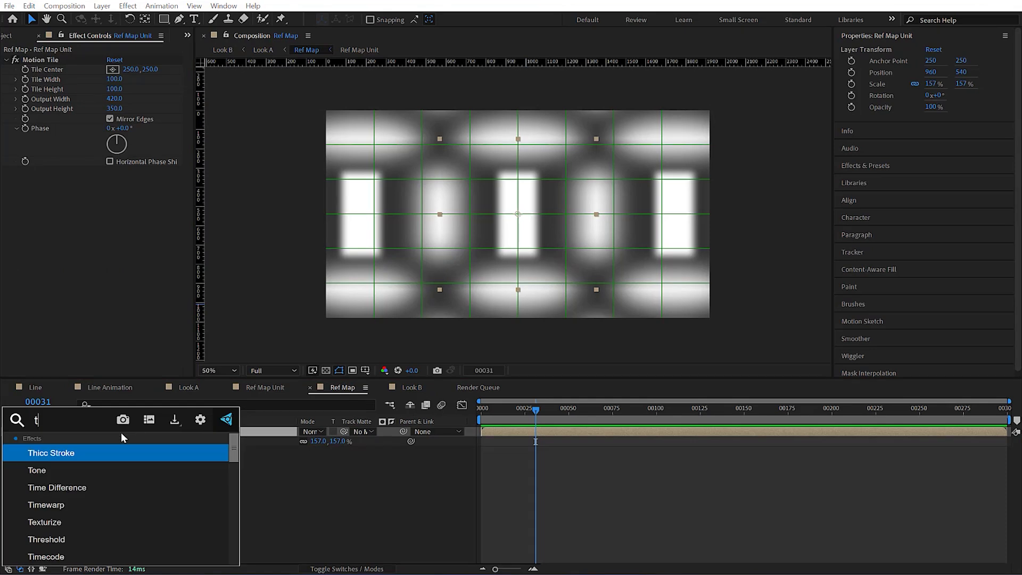
type("int")
key("Return")
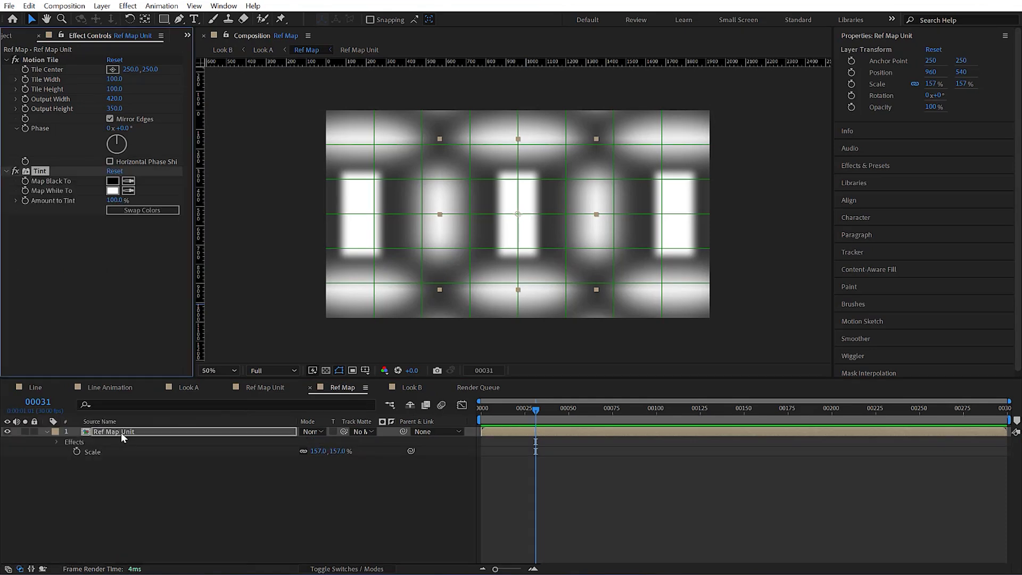
Map the tint's white to a saturated red and return to the Look A composition
left_click(113, 190)
left_click_drag(314, 387, 379, 353)
left_click(465, 339)
key("Tab")
left_click(345, 405)
key("Tab")
left_click(336, 407)
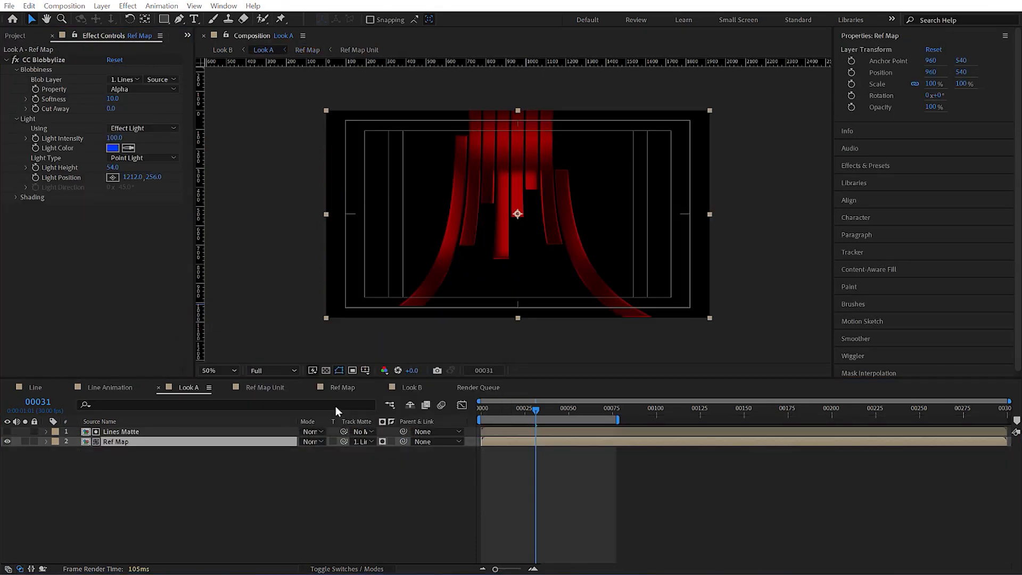